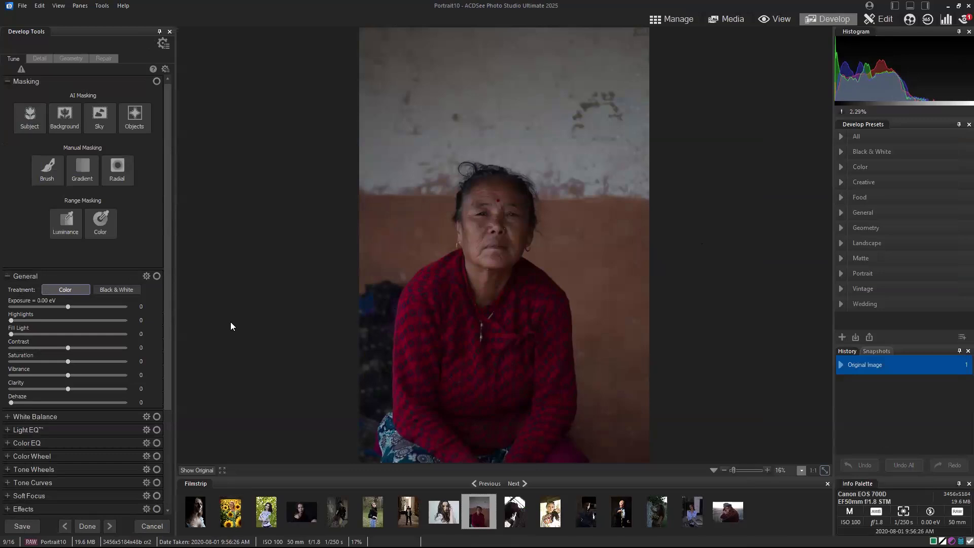
Enable the lens profile correction and crop the photo tighter around the seated woman.
{"action": "left_click", "coordinate": [74, 59]}
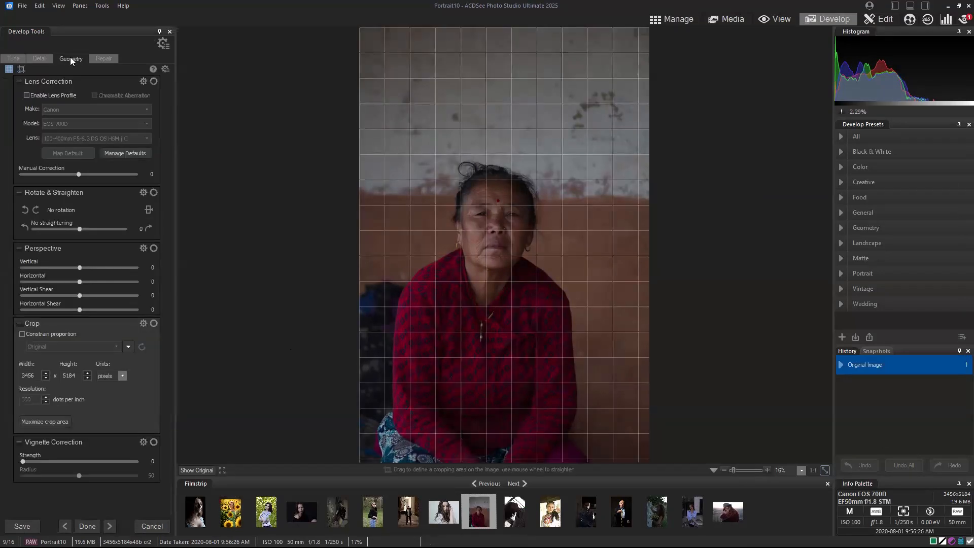
{"action": "left_click", "coordinate": [20, 69]}
{"action": "left_click_drag", "start_coordinate": [645, 38], "coordinate": [603, 142]}
{"action": "left_click_drag", "start_coordinate": [359, 142], "coordinate": [381, 141]}
{"action": "left_click_drag", "start_coordinate": [559, 305], "coordinate": [554, 305]}
Set the photo's overall exposure to +0.66 eV and saturation to 7, and compare it with the original.
{"action": "left_click", "coordinate": [13, 58]}
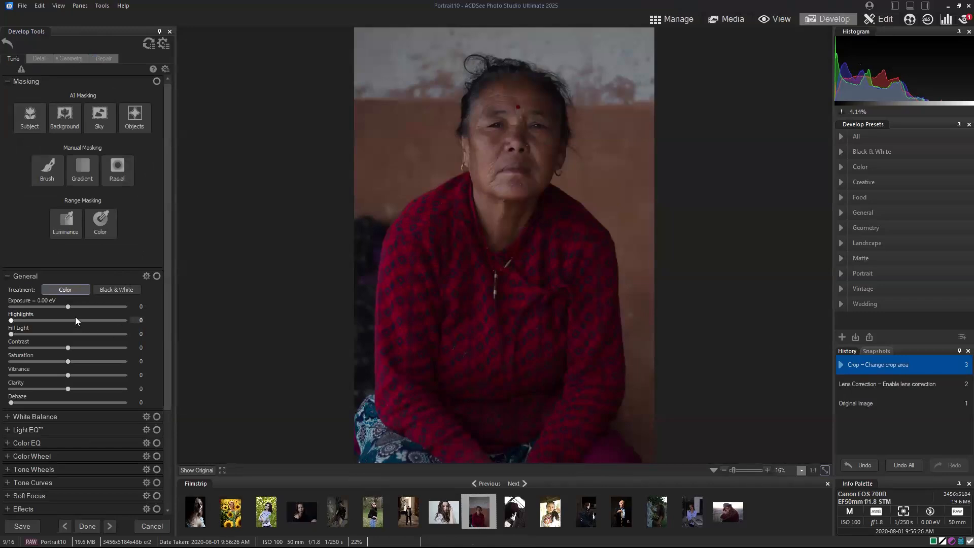
{"action": "left_click_drag", "start_coordinate": [68, 306], "coordinate": [77, 306]}
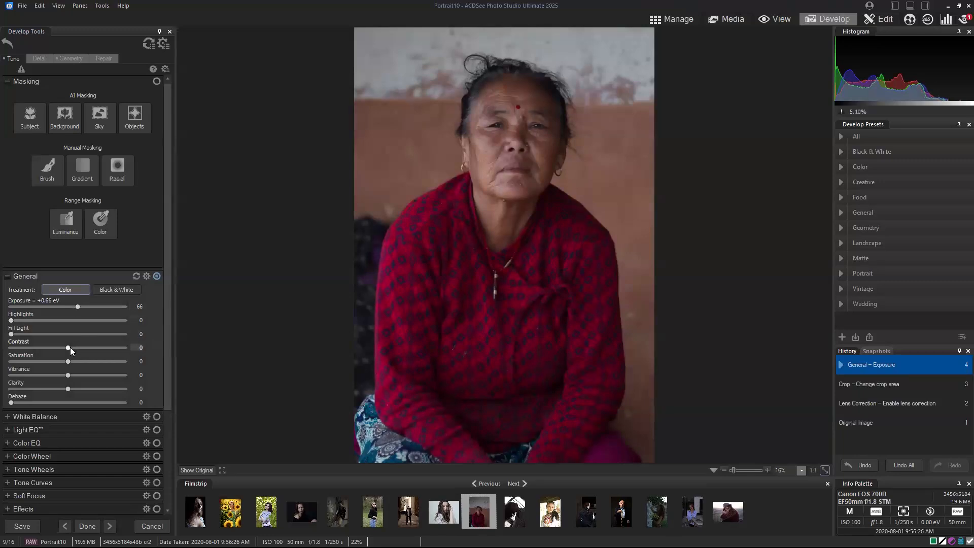
{"action": "left_click_drag", "start_coordinate": [69, 361], "coordinate": [72, 361]}
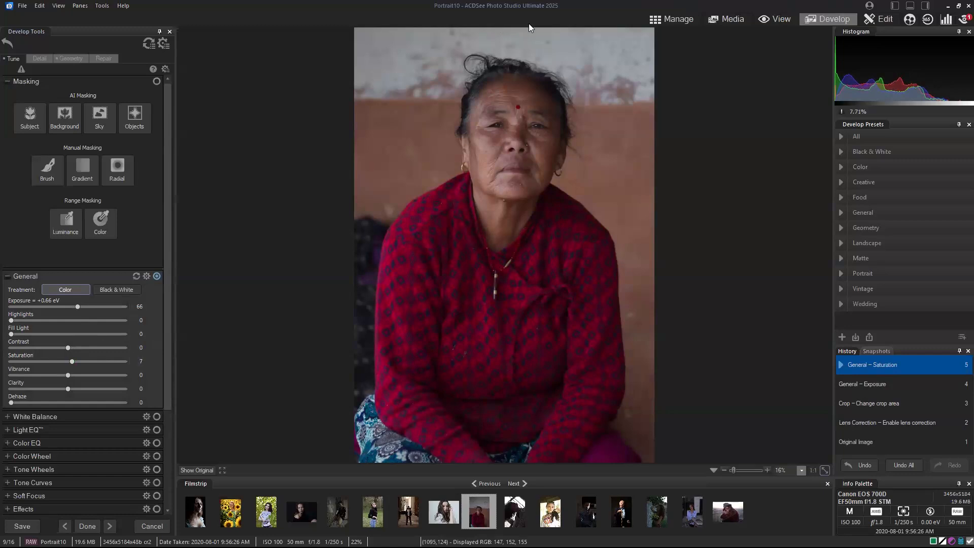
{"action": "left_click", "coordinate": [208, 470]}
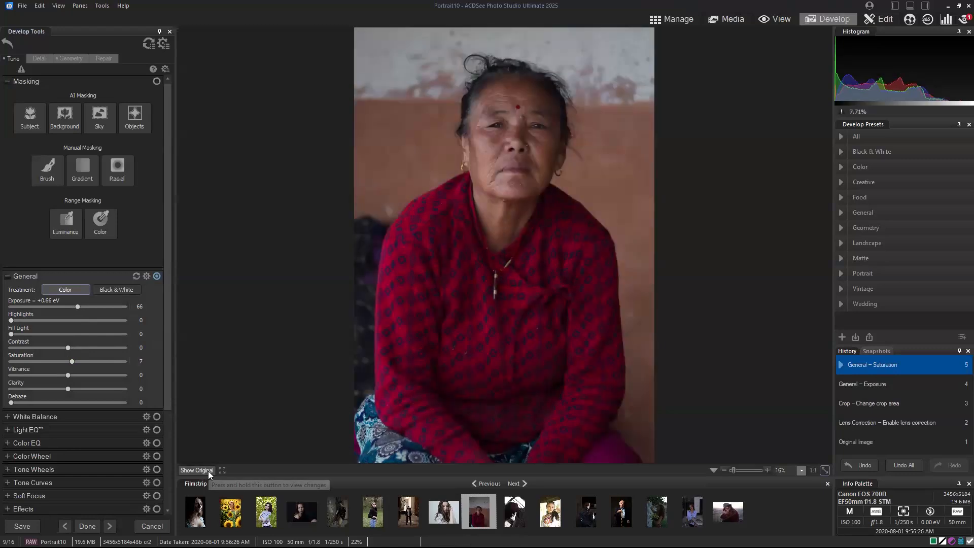
Mask the subject with AI and set the mask's exposure to +0.24 eV, saturation and vibrance to 16, contrast to -4 and clarity to 33.
{"action": "left_click", "coordinate": [32, 119]}
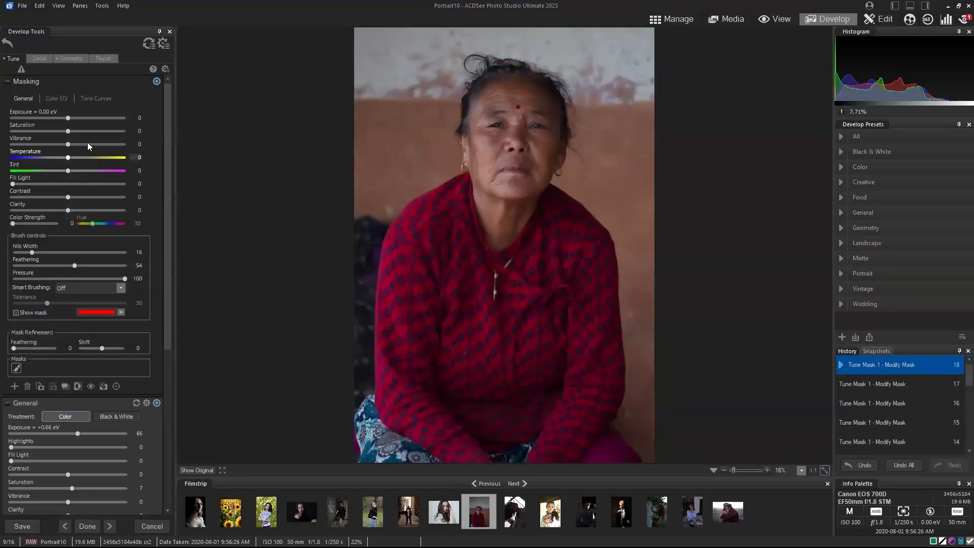
{"action": "left_click_drag", "start_coordinate": [70, 195], "coordinate": [65, 197]}
{"action": "left_click_drag", "start_coordinate": [68, 131], "coordinate": [74, 146]}
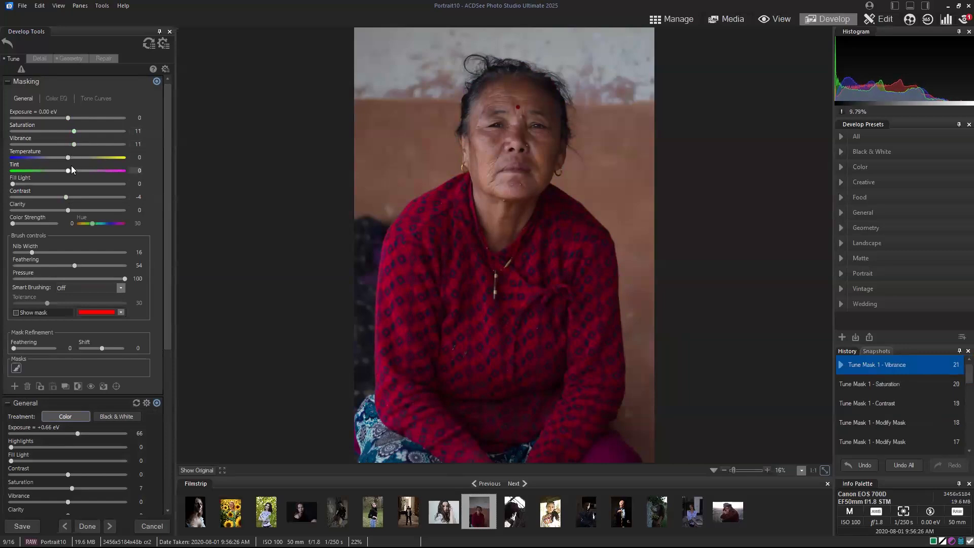
{"action": "mouse_move", "coordinate": [68, 210]}
{"action": "left_mouse_down"}
{"action": "mouse_move", "coordinate": [97, 210]}
{"action": "mouse_move", "coordinate": [86, 210]}
{"action": "left_mouse_up"}
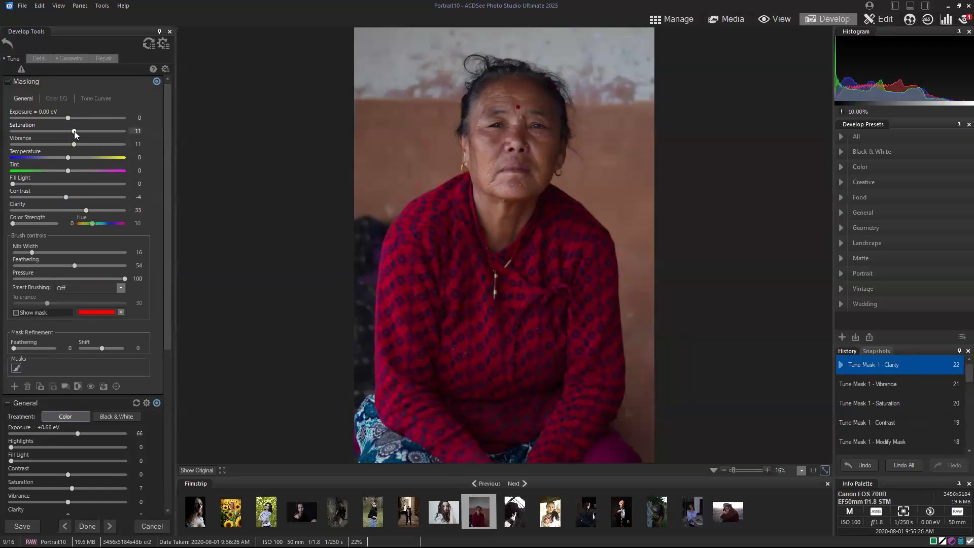
{"action": "mouse_move", "coordinate": [69, 117]}
{"action": "left_mouse_down"}
{"action": "mouse_move", "coordinate": [83, 144]}
{"action": "mouse_move", "coordinate": [76, 131]}
{"action": "left_mouse_up"}
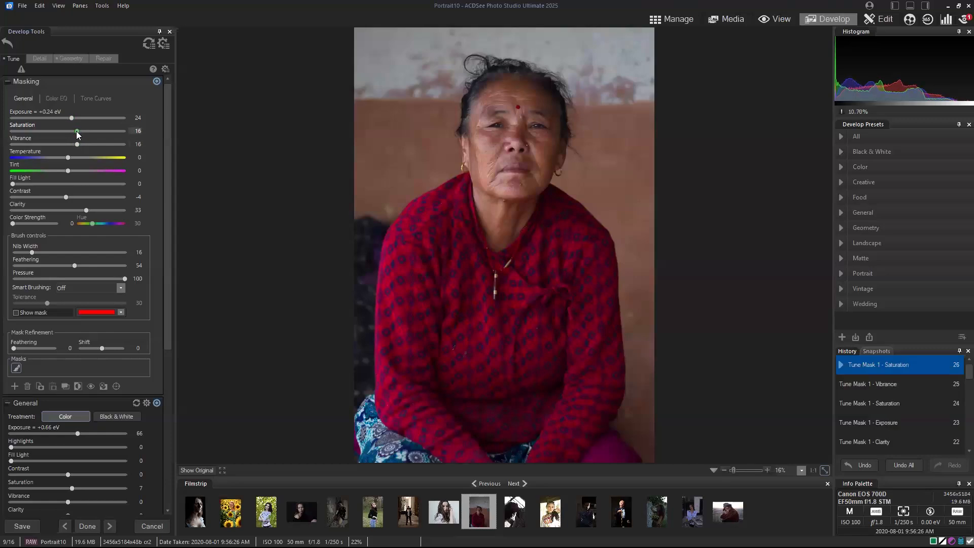
Set the subject mask's orange brightness to 53 in Color EQ and compare the photo with the original.
{"action": "left_click", "coordinate": [60, 94]}
{"action": "mouse_move", "coordinate": [68, 128]}
{"action": "left_mouse_down"}
{"action": "mouse_move", "coordinate": [85, 144]}
{"action": "mouse_move", "coordinate": [73, 142]}
{"action": "left_mouse_up"}
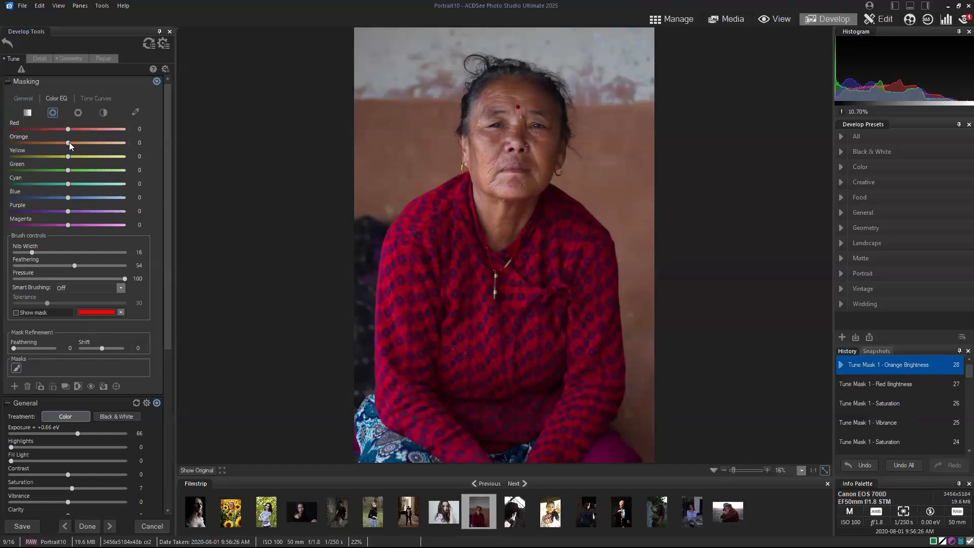
{"action": "left_click_drag", "start_coordinate": [67, 142], "coordinate": [1, 148]}
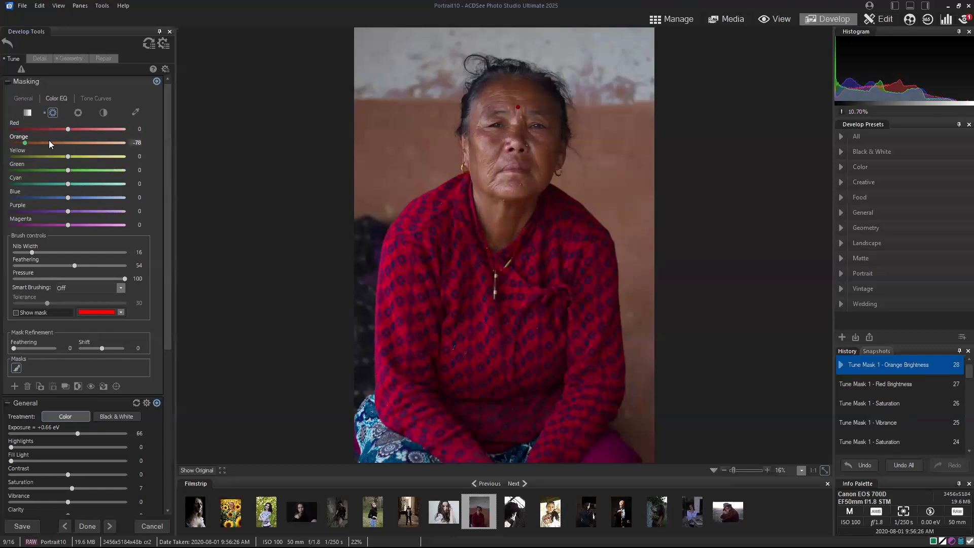
{"action": "left_click_drag", "start_coordinate": [49, 144], "coordinate": [71, 143]}
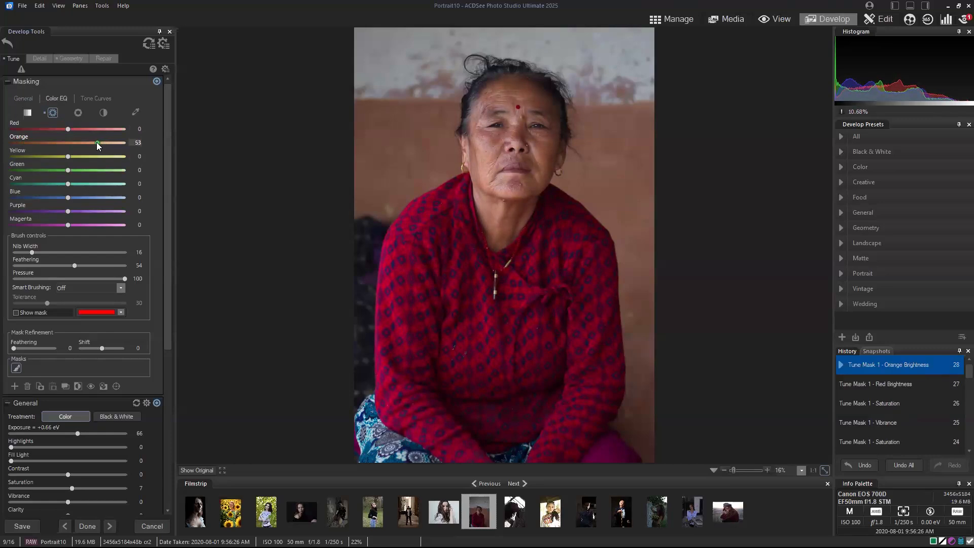
{"action": "left_click", "coordinate": [210, 474]}
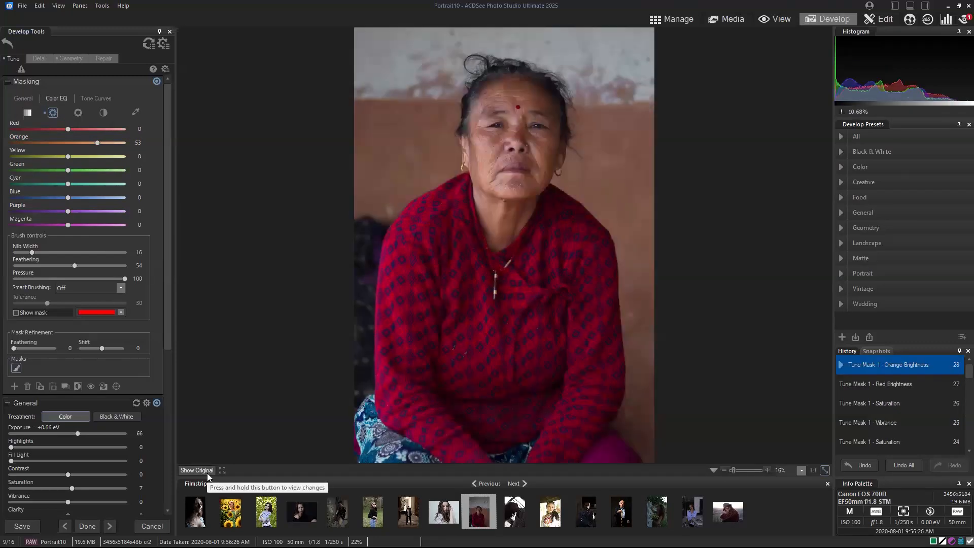
{"action": "left_click", "coordinate": [207, 473]}
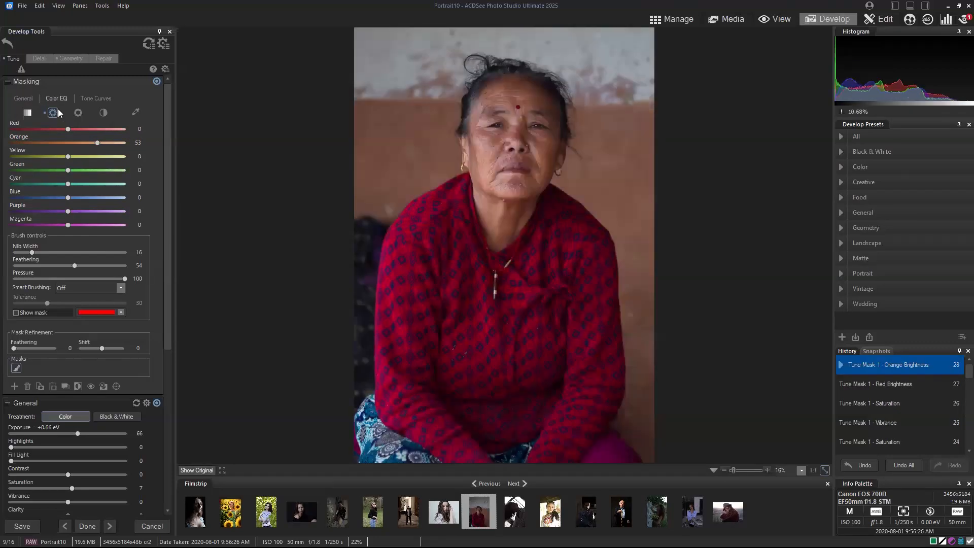
Duplicate and invert the subject mask to cover the background, setting its exposure to -0.35 eV and clarity to -47.
{"action": "left_click", "coordinate": [24, 98]}
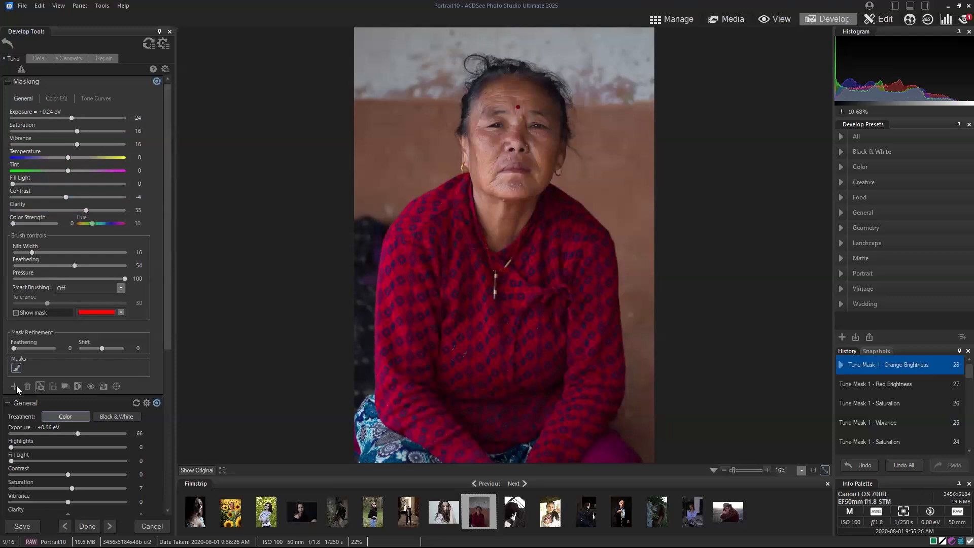
{"action": "left_click", "coordinate": [65, 387]}
{"action": "left_click", "coordinate": [77, 386]}
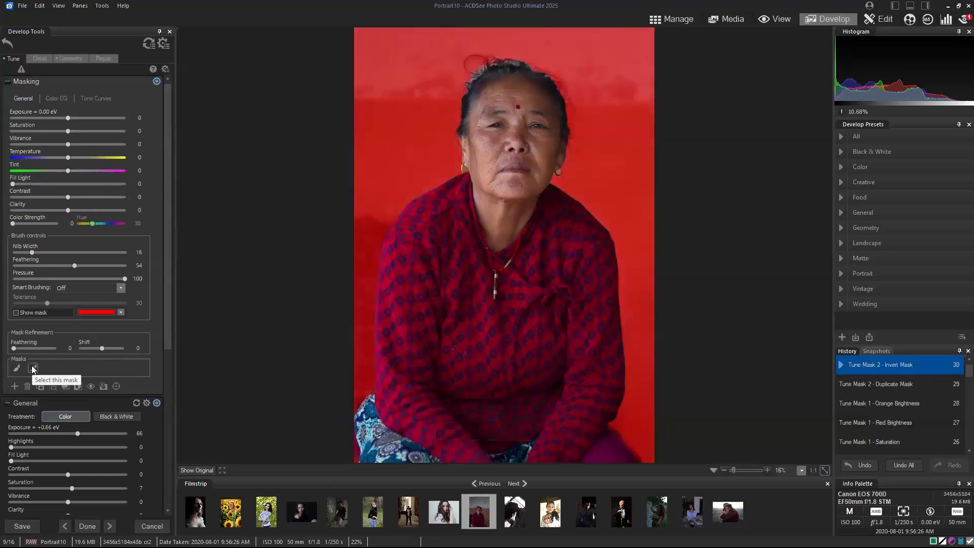
{"action": "left_click_drag", "start_coordinate": [67, 117], "coordinate": [63, 117]}
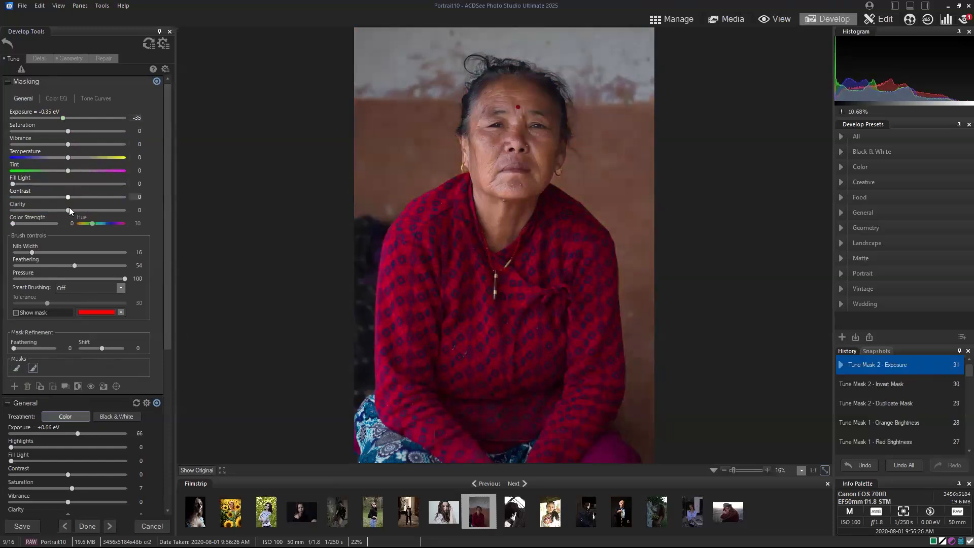
{"action": "mouse_move", "coordinate": [67, 210]}
{"action": "left_mouse_down"}
{"action": "mouse_move", "coordinate": [32, 212]}
{"action": "mouse_move", "coordinate": [44, 218]}
{"action": "left_mouse_up"}
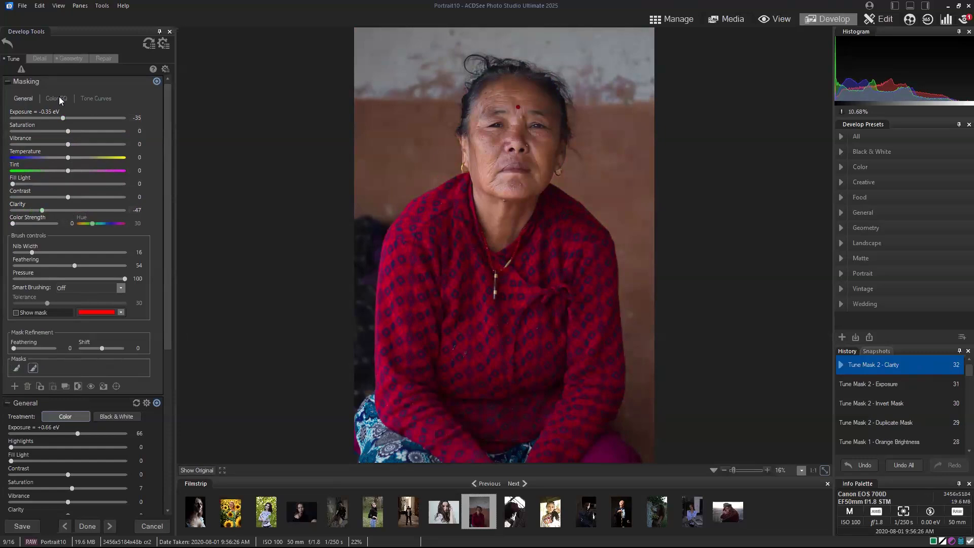
{"action": "left_click", "coordinate": [199, 468]}
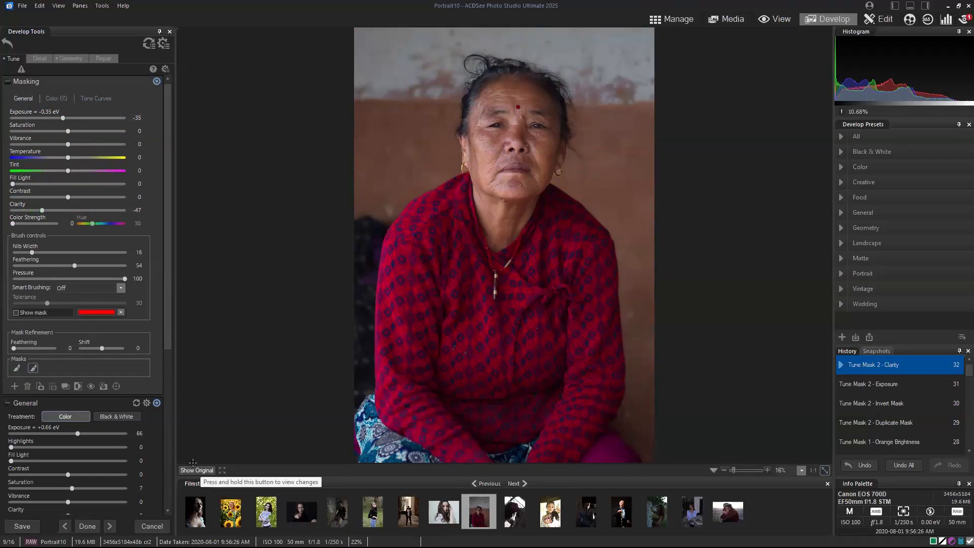
Reset the develop settings of Portrait10 and switch to the photo Portrait07.
{"action": "left_click", "coordinate": [149, 44]}
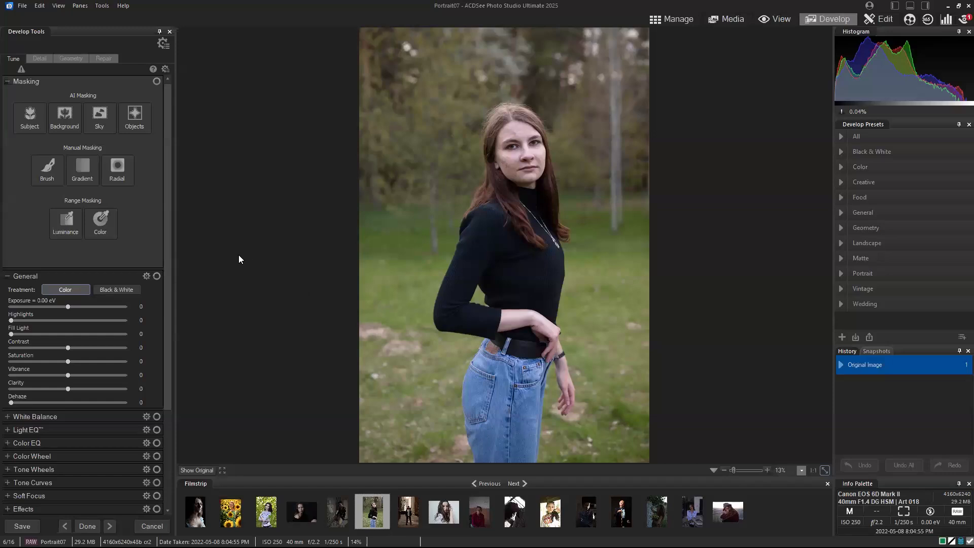
Mask the standing woman with AI subject selection, set contrast to 12, exposure to +0.24 eV and vibrance to 18, and compare with the original.
{"action": "left_click", "coordinate": [34, 127]}
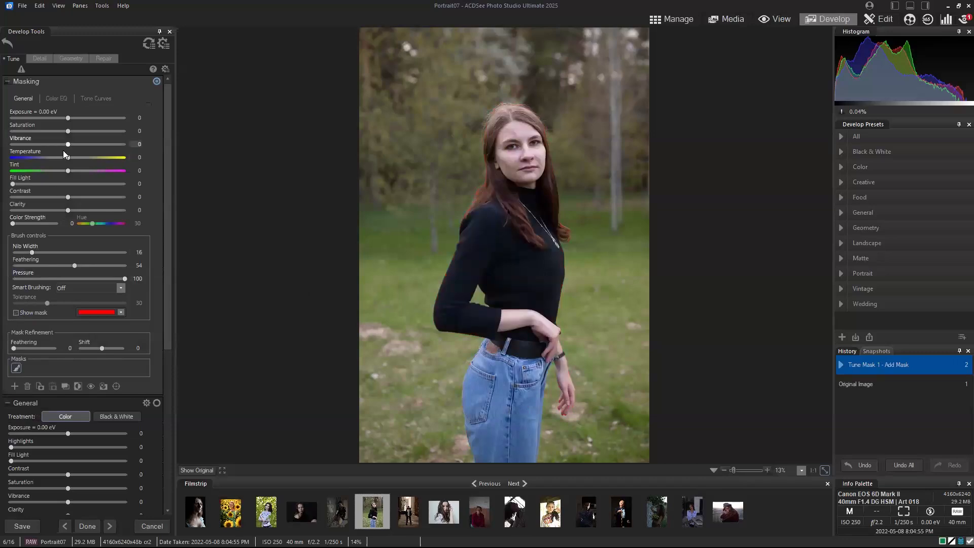
{"action": "left_click_drag", "start_coordinate": [67, 197], "coordinate": [76, 197]}
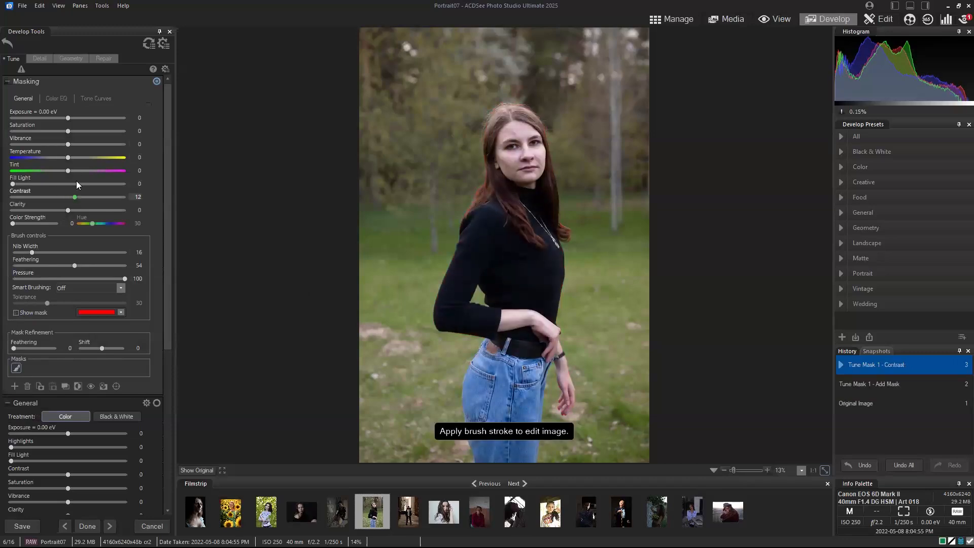
{"action": "left_click_drag", "start_coordinate": [69, 117], "coordinate": [73, 117]}
{"action": "left_click_drag", "start_coordinate": [71, 117], "coordinate": [71, 118]}
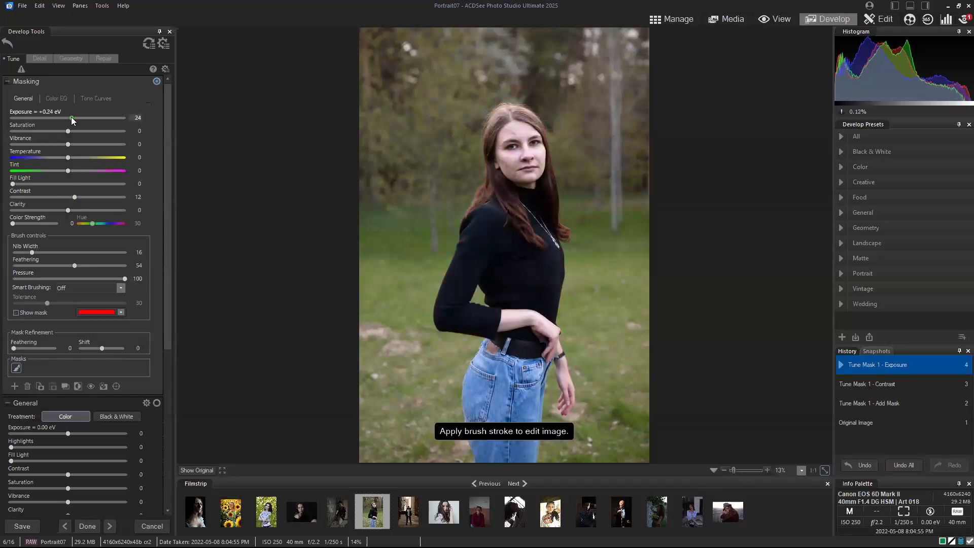
{"action": "left_click", "coordinate": [79, 144]}
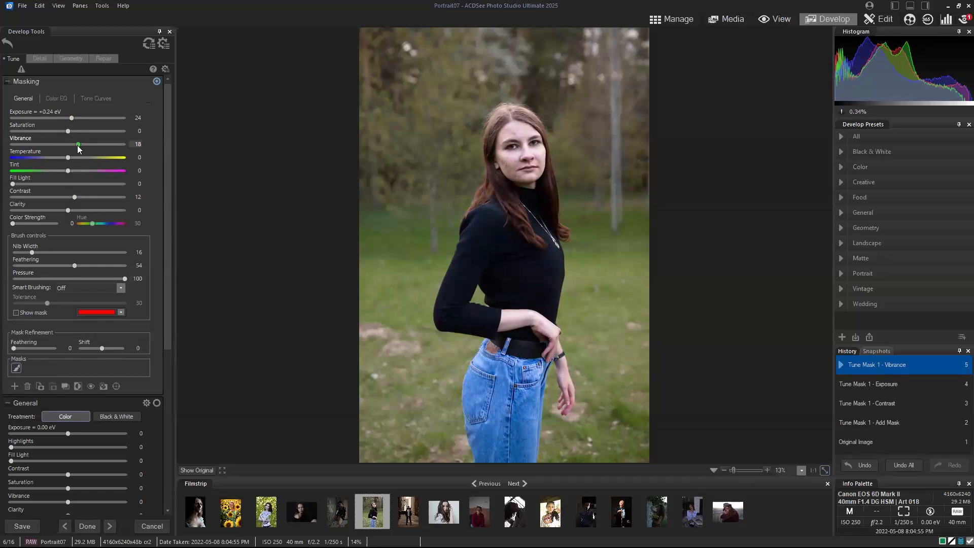
{"action": "left_click", "coordinate": [202, 469]}
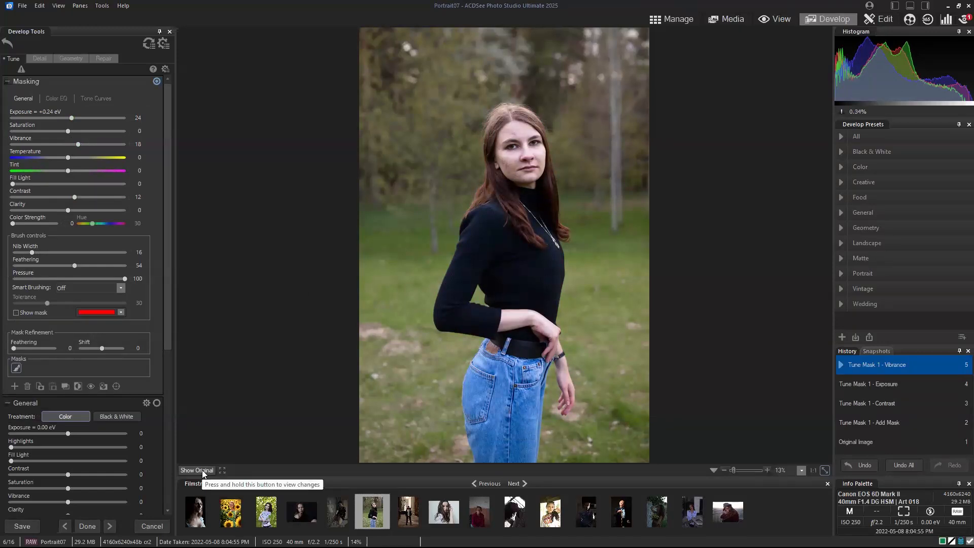
{"action": "left_click", "coordinate": [202, 469]}
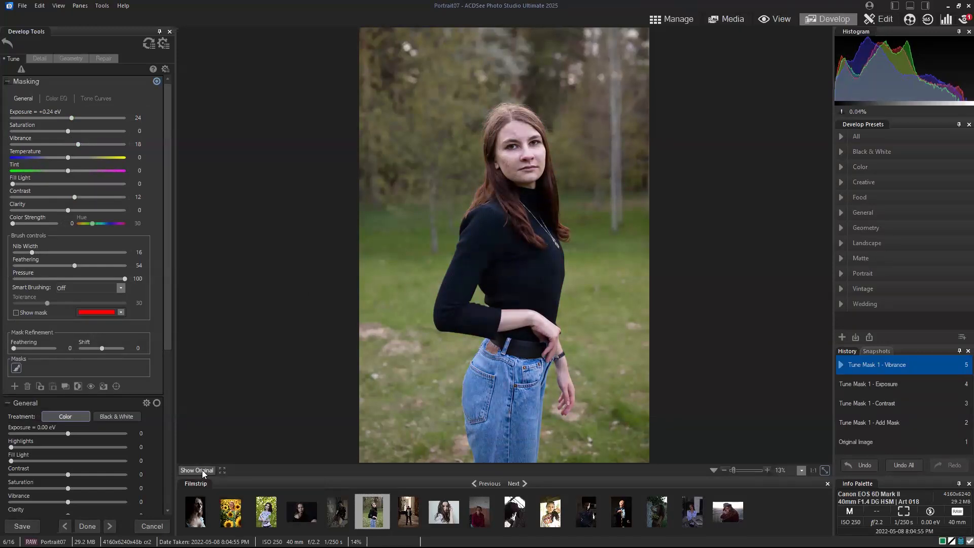
{"action": "left_click", "coordinate": [201, 469]}
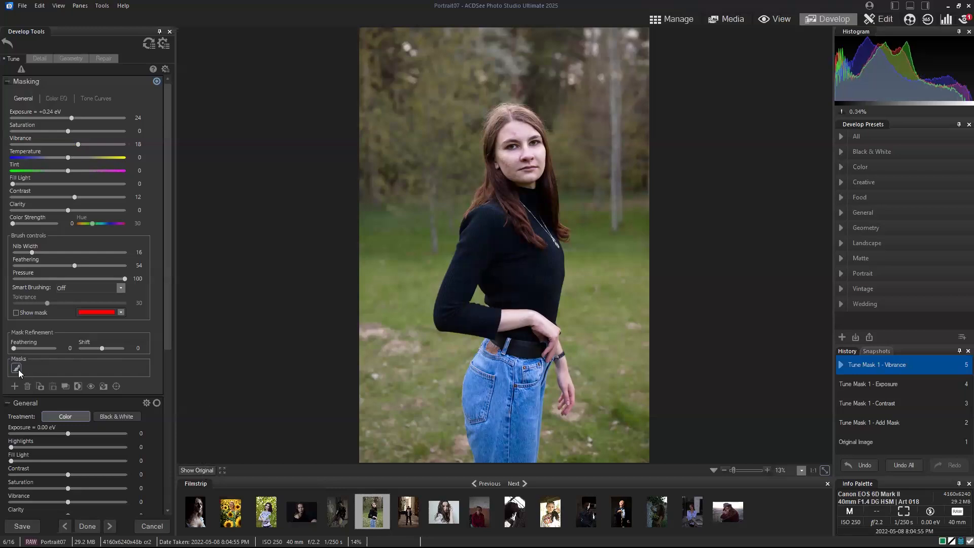
Add an AI background mask, check its coverage, and set its exposure to -0.35 eV while keeping saturation at 0.
{"action": "mouse_move", "coordinate": [16, 369]}
{"action": "left_click", "coordinate": [14, 387]}
{"action": "left_click", "coordinate": [51, 408]}
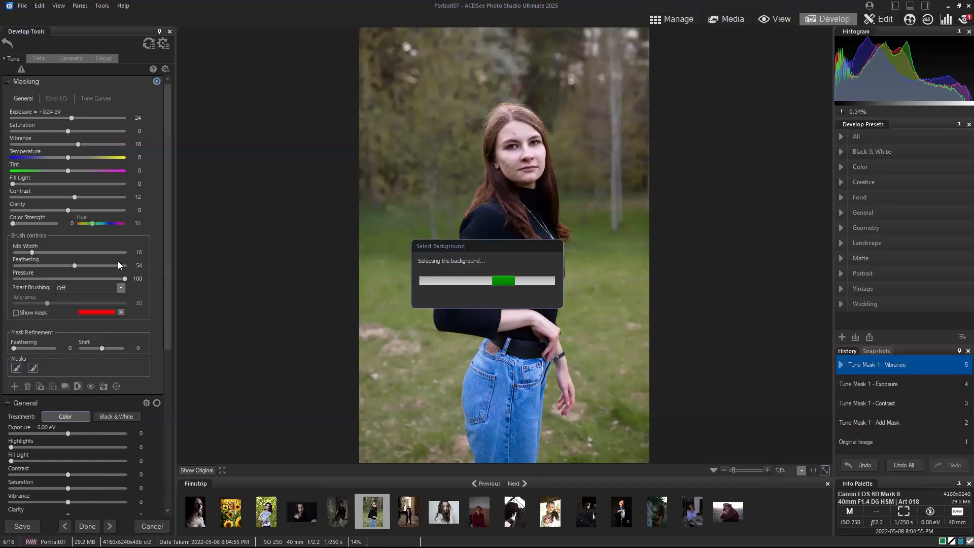
{"action": "left_click", "coordinate": [16, 313]}
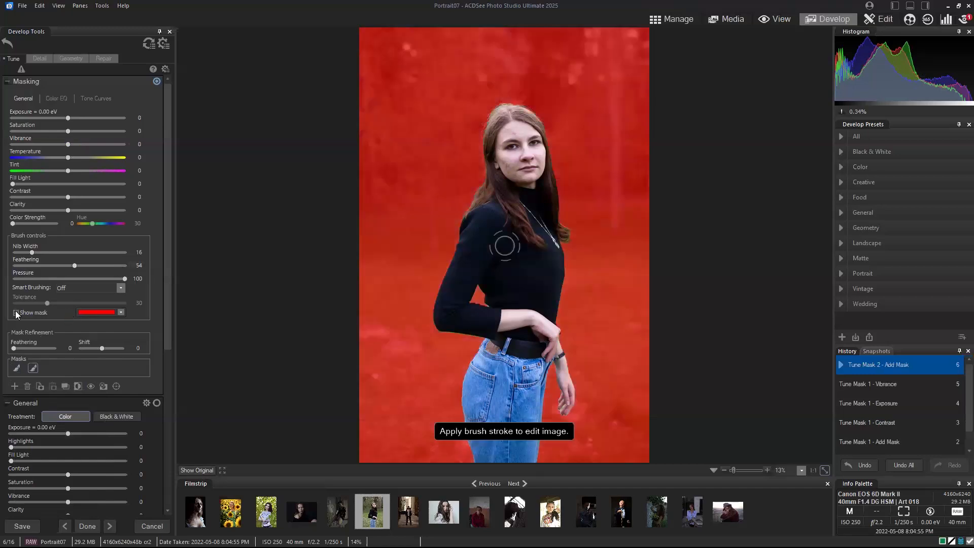
{"action": "left_click", "coordinate": [16, 312]}
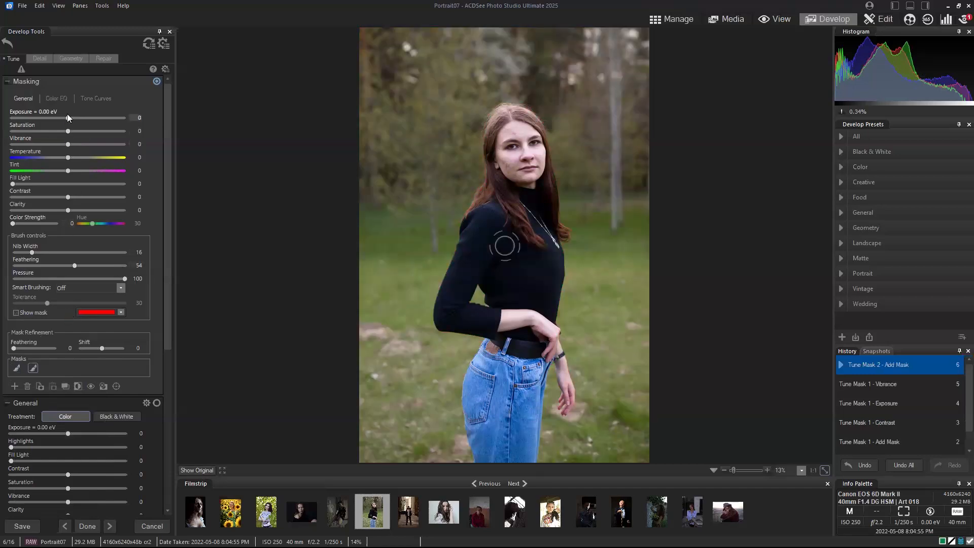
{"action": "left_click", "coordinate": [62, 114]}
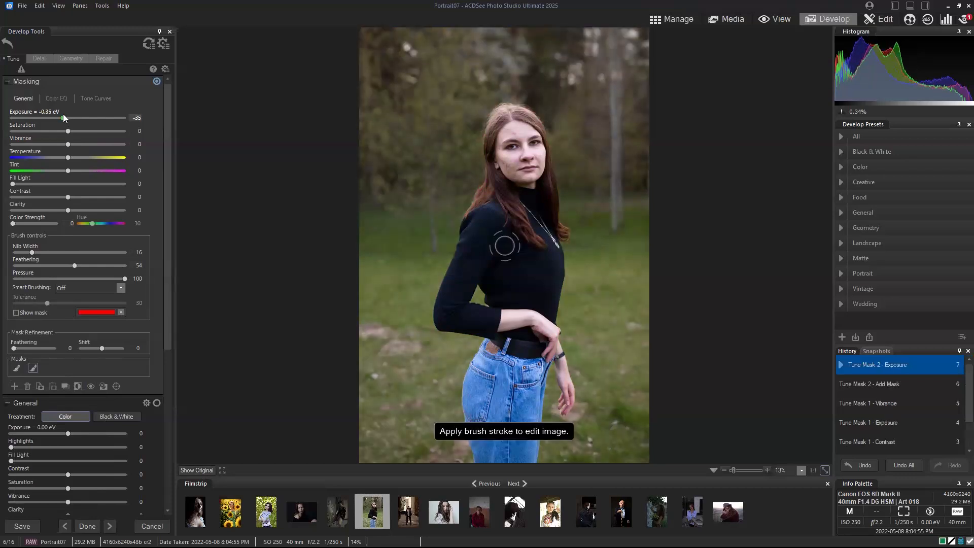
{"action": "mouse_move", "coordinate": [66, 129]}
{"action": "left_mouse_down"}
{"action": "mouse_move", "coordinate": [52, 130]}
{"action": "mouse_move", "coordinate": [68, 131]}
{"action": "left_mouse_up"}
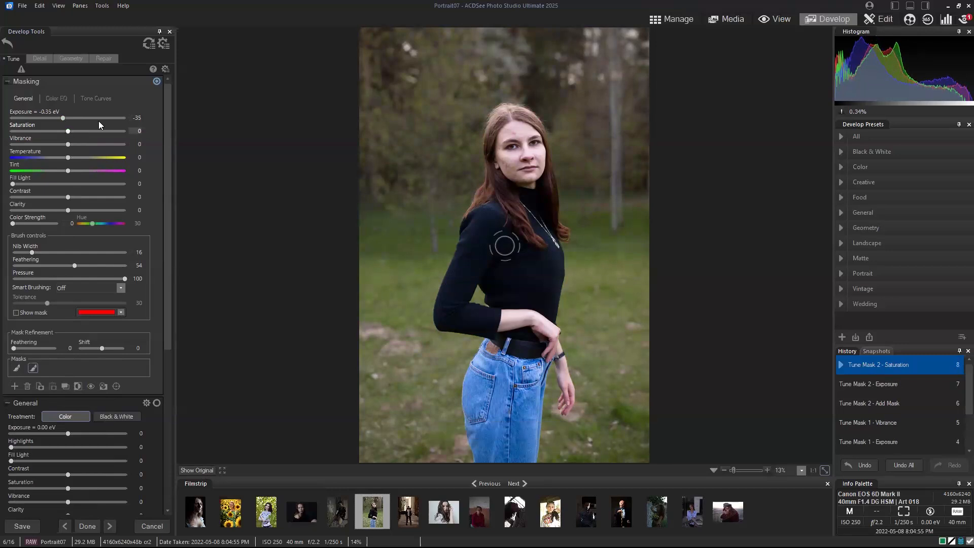
Enable the lens profile and crop the photo from its upper-left corner to 3776 x 5418 pixels.
{"action": "left_click", "coordinate": [71, 59]}
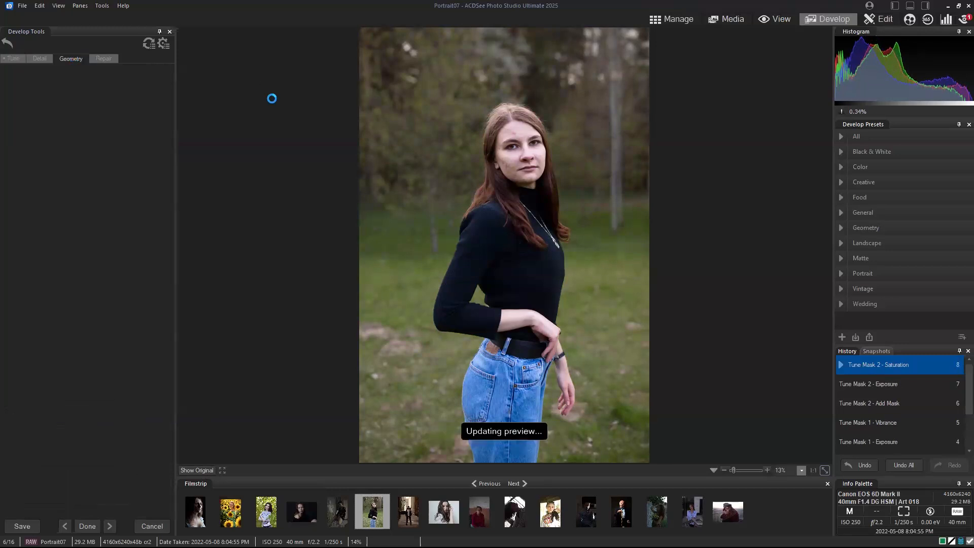
{"action": "left_click", "coordinate": [27, 96]}
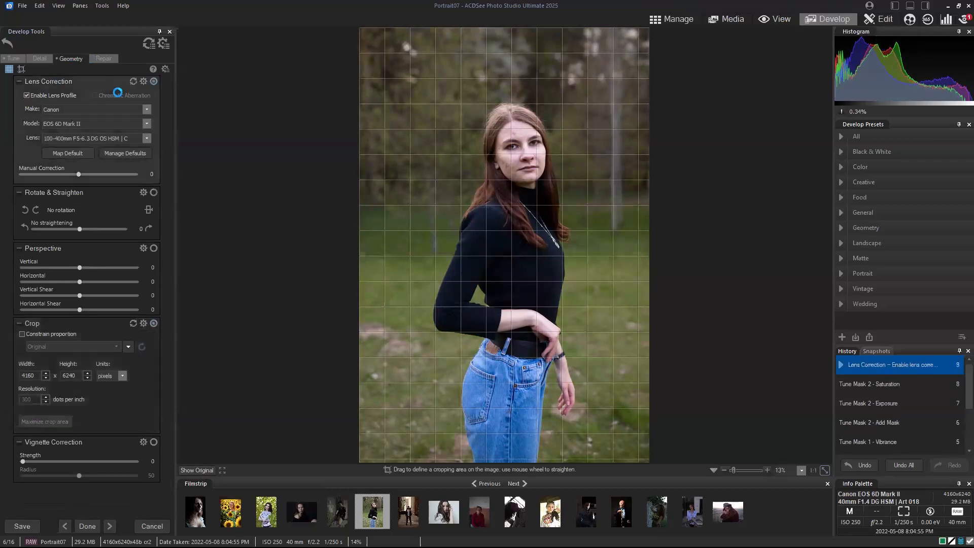
{"action": "left_click_drag", "start_coordinate": [359, 29], "coordinate": [385, 85]}
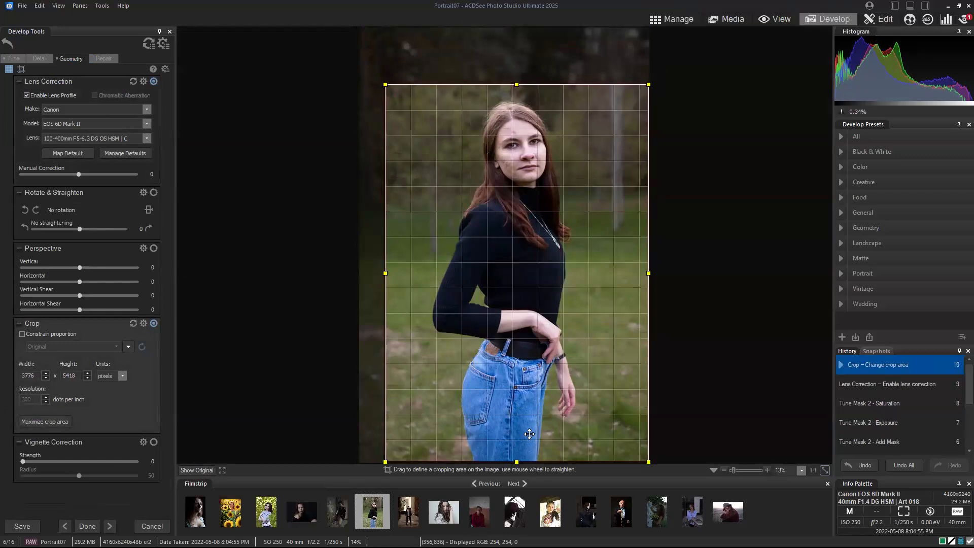
Raise the crop's lower edge to give 3776 x 5149 pixels, and return to the tuning adjustments.
{"action": "left_click_drag", "start_coordinate": [516, 462], "coordinate": [517, 443]}
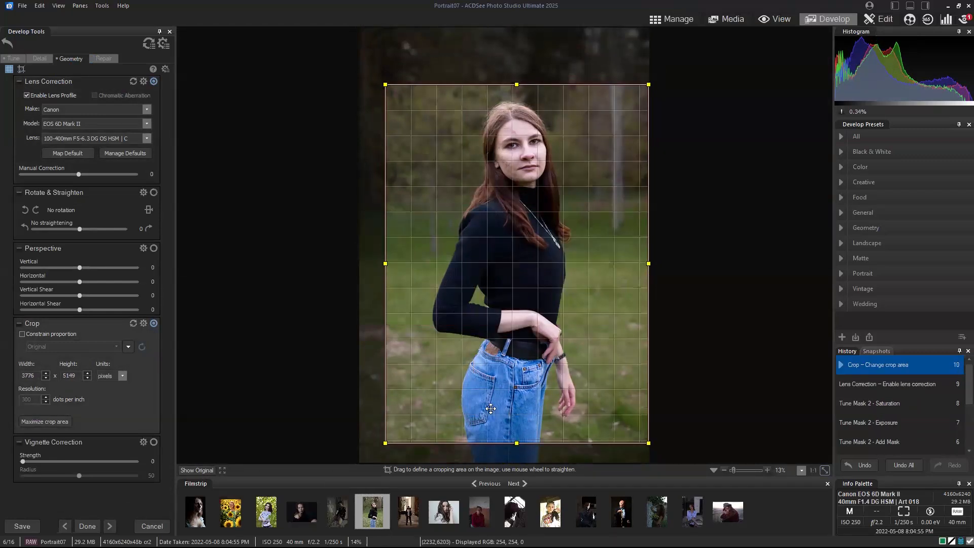
{"action": "left_click", "coordinate": [12, 58]}
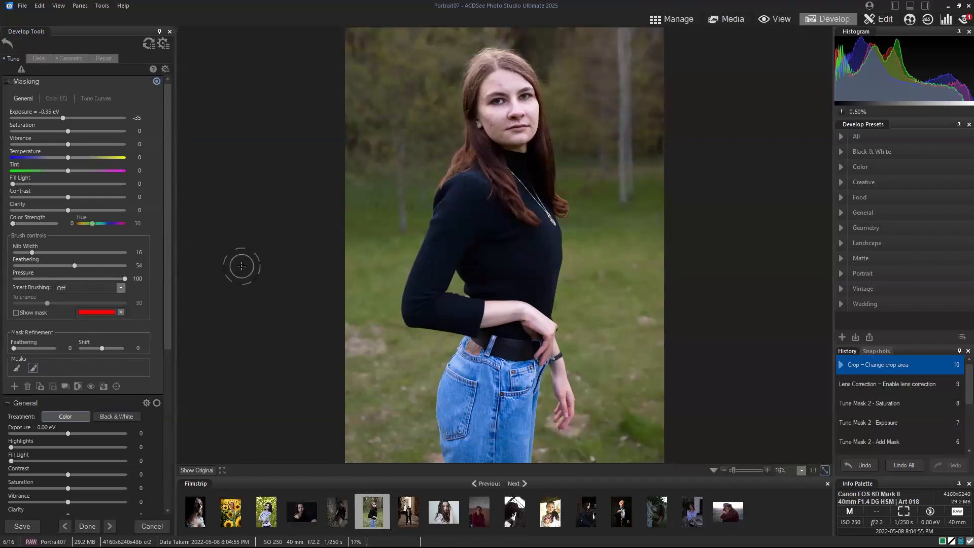
Try strong negative clarity down to -100 on the woman's subject mask, checking the face up close, and reset clarity to 0.
{"action": "left_click", "coordinate": [19, 367]}
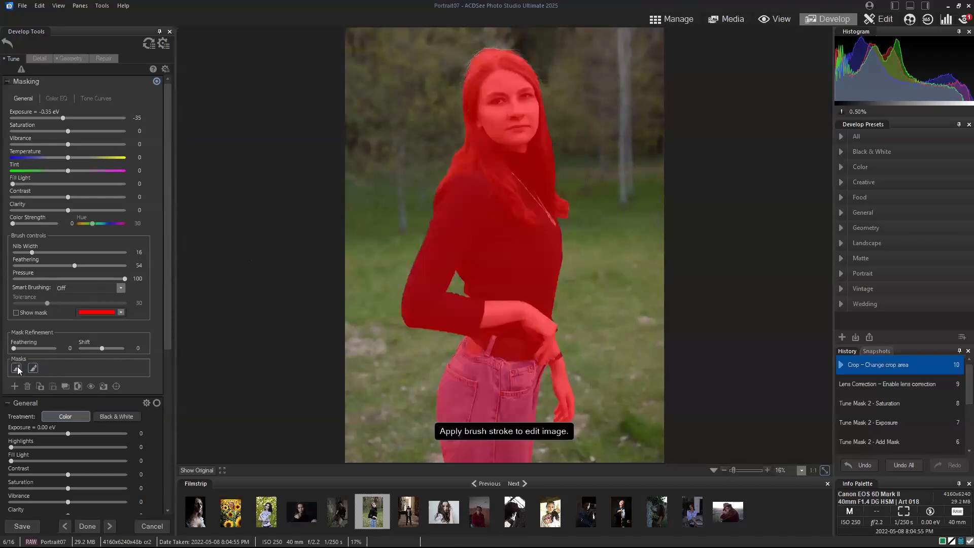
{"action": "left_click", "coordinate": [19, 369]}
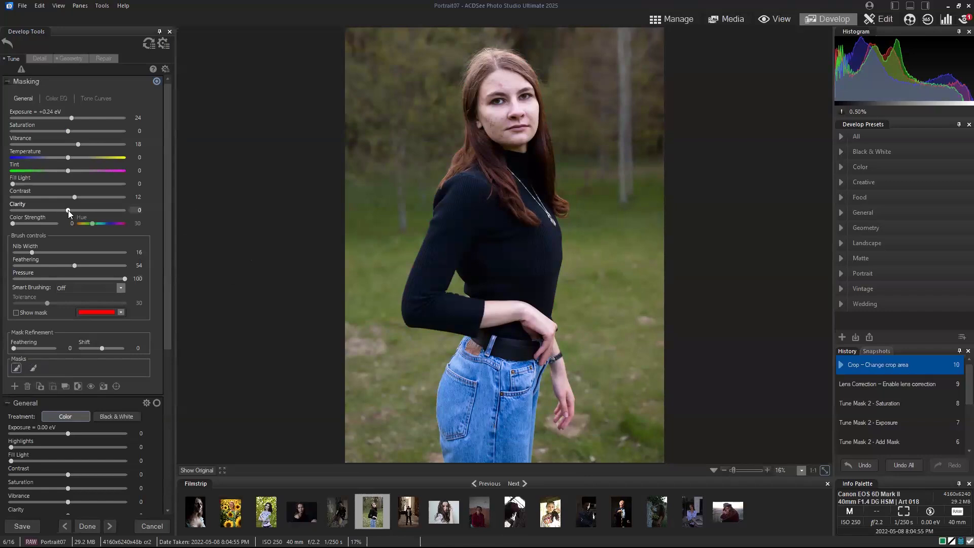
{"action": "left_click_drag", "start_coordinate": [68, 210], "coordinate": [15, 217]}
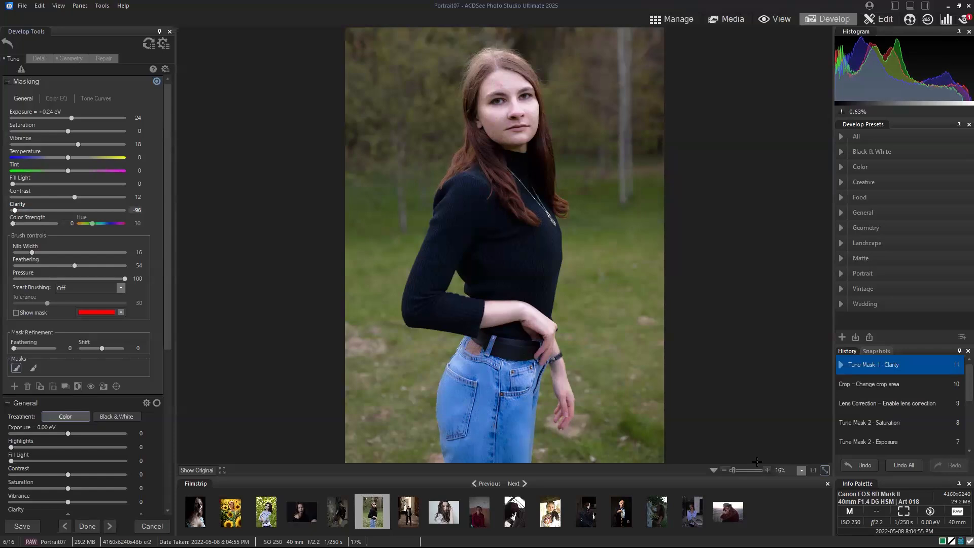
{"action": "left_click", "coordinate": [736, 469]}
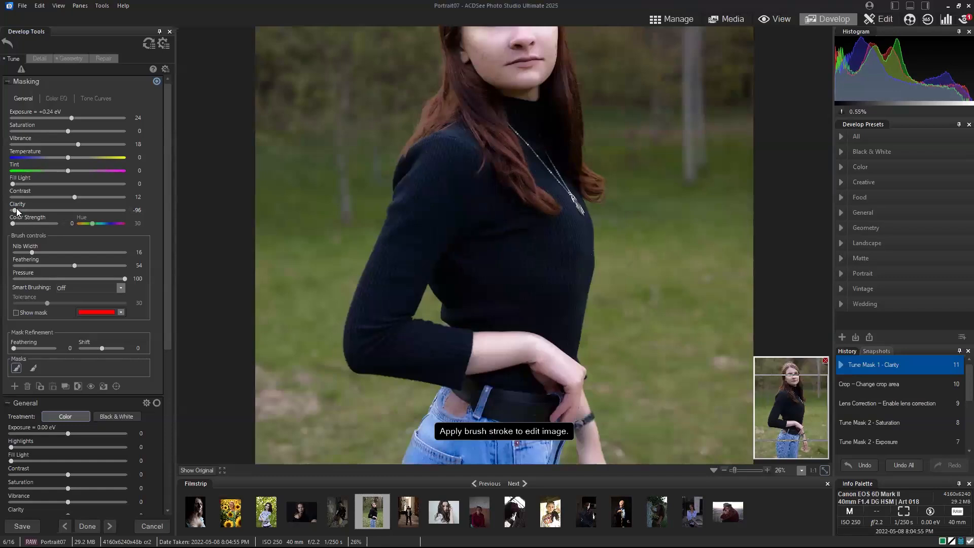
{"action": "left_click_drag", "start_coordinate": [16, 209], "coordinate": [70, 211]}
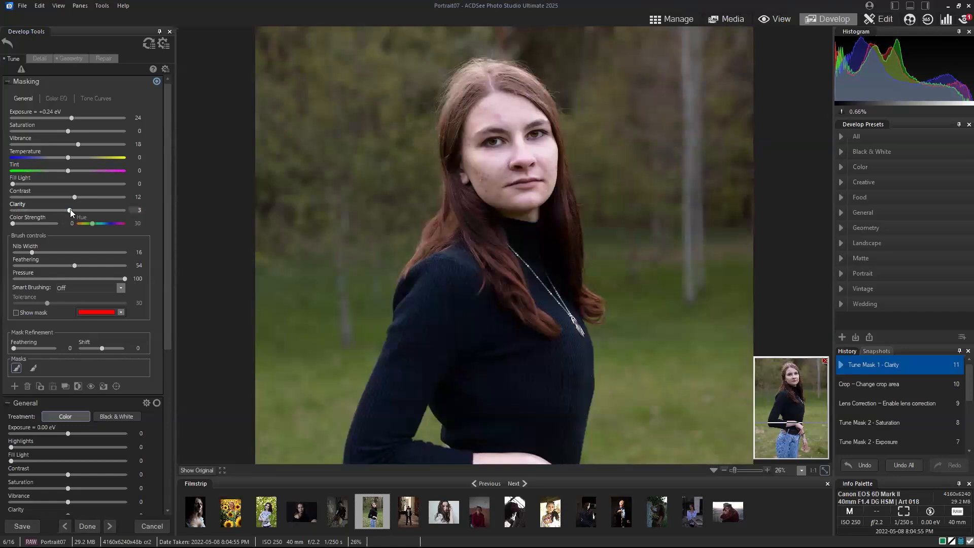
{"action": "left_click_drag", "start_coordinate": [69, 209], "coordinate": [5, 216]}
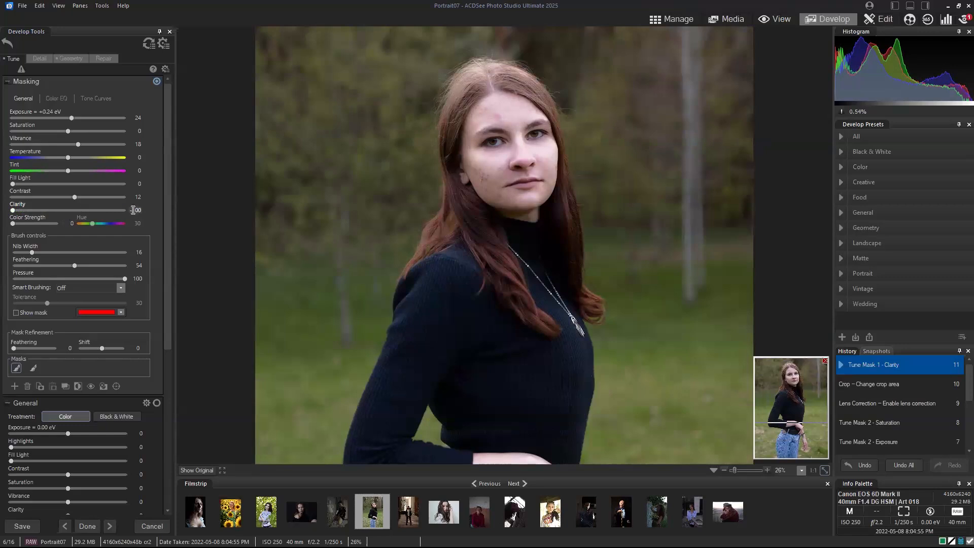
{"action": "type", "text": "0"}
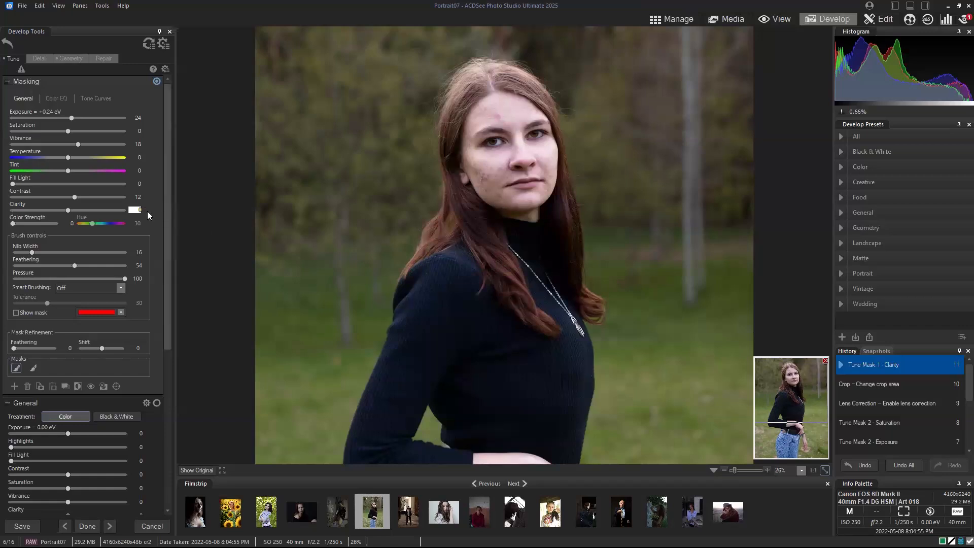
Add a brush mask with nib width 3 and feathering 11, show its overlay, and paint over one of the woman's eyes.
{"action": "left_click", "coordinate": [14, 387]}
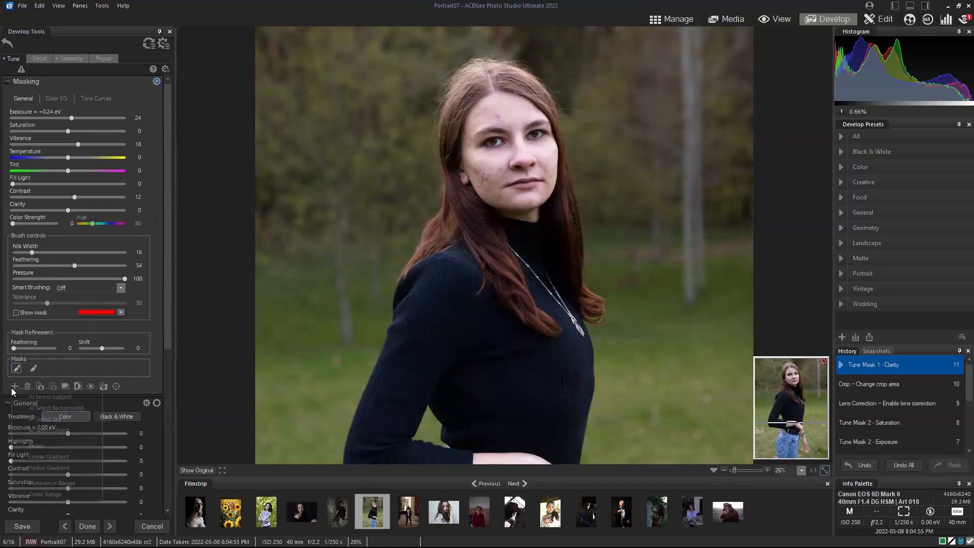
{"action": "left_click", "coordinate": [66, 445]}
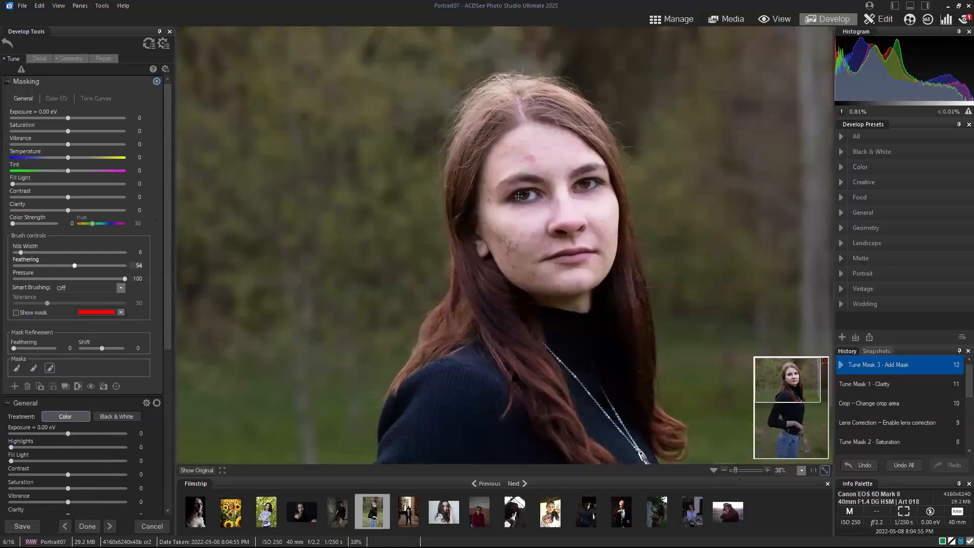
{"action": "left_click", "coordinate": [16, 312]}
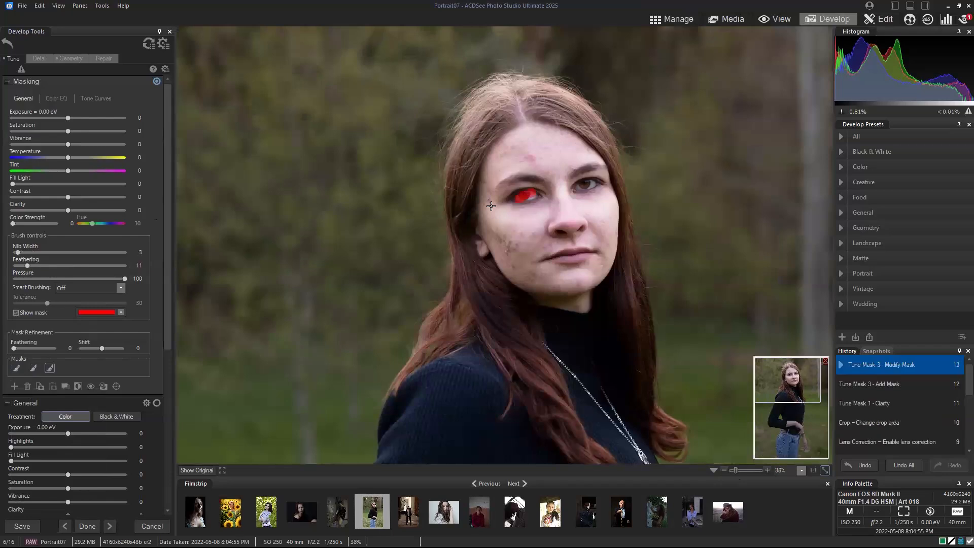
Undo the eye stroke and repaint both eyes with feathering 28 and pressure 60, and hide the mask overlay.
{"action": "key", "text": "ctrl+z"}
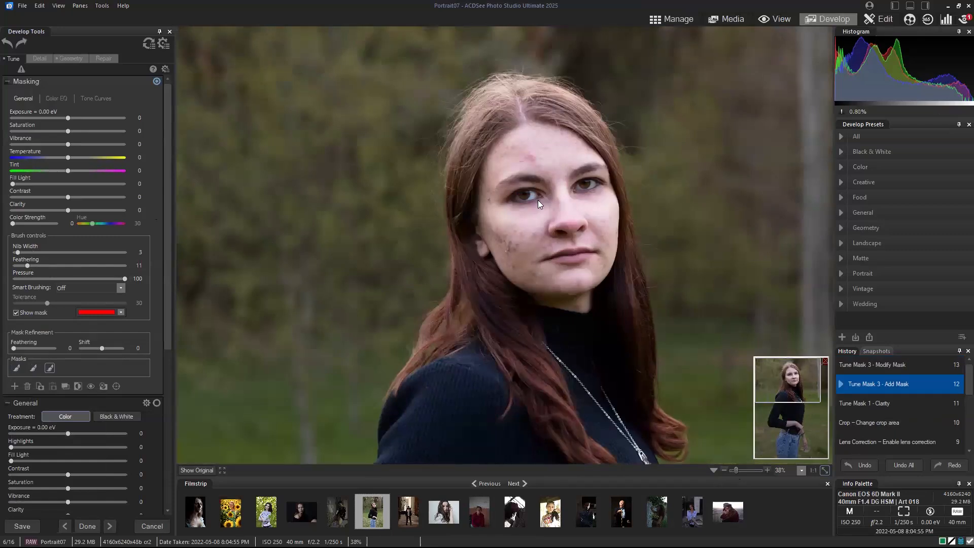
{"action": "key", "text": "ctrl+y"}
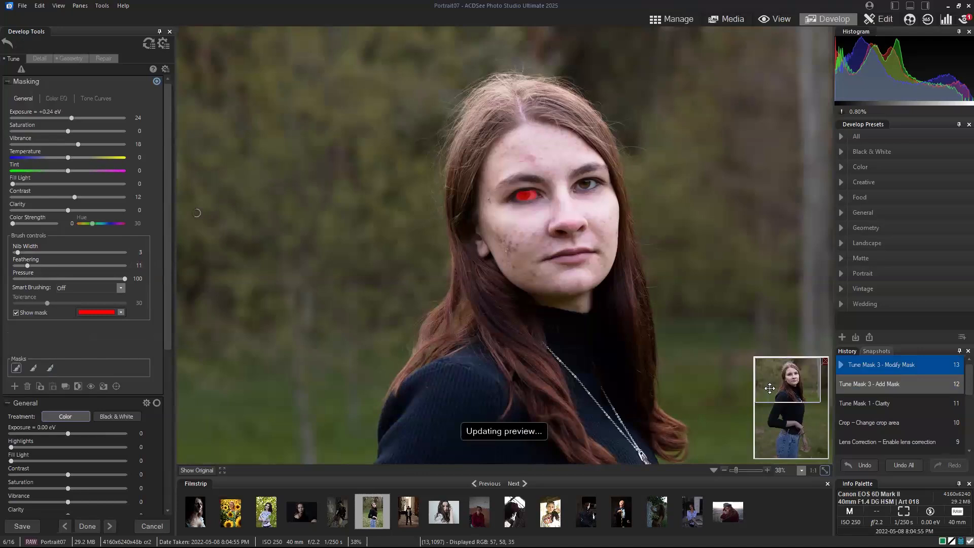
{"action": "key", "text": "ctrl+z"}
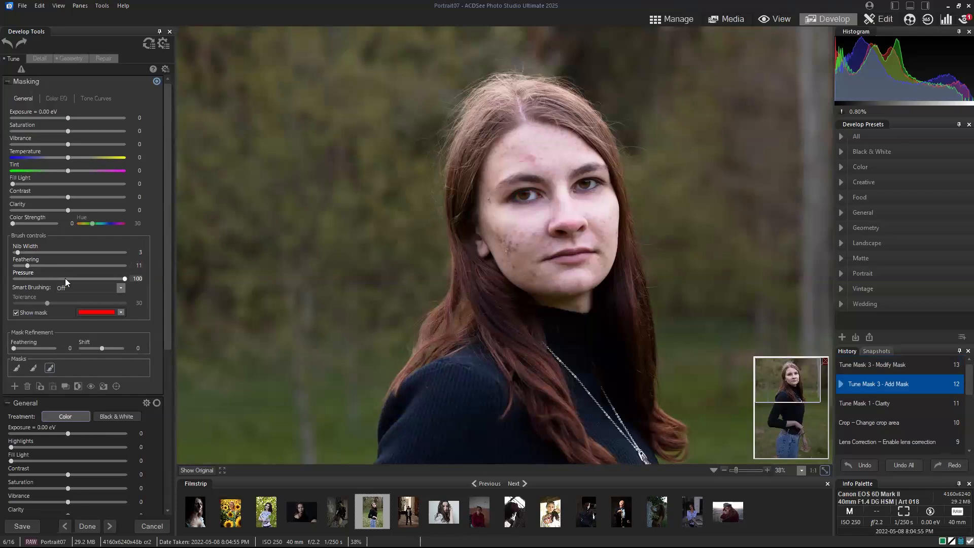
{"action": "left_click", "coordinate": [80, 278]}
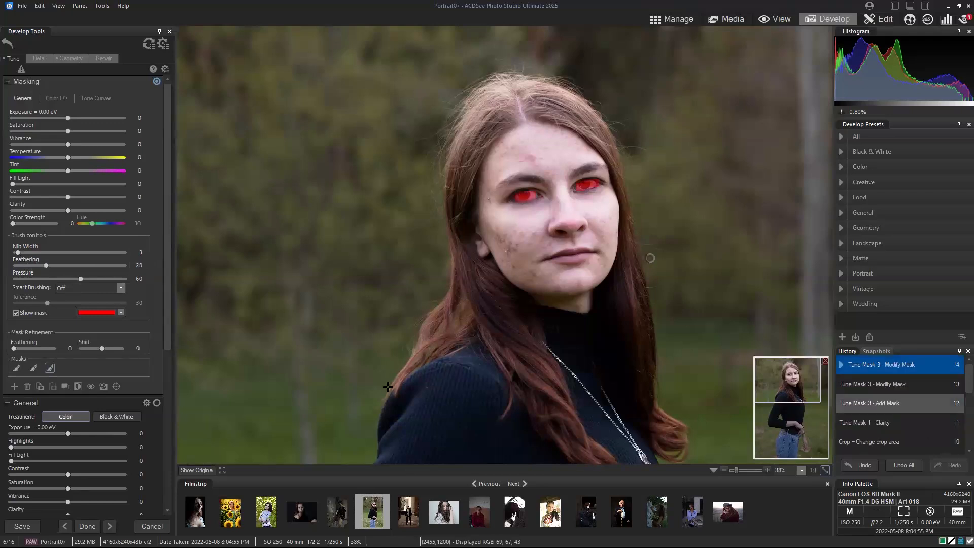
{"action": "left_click", "coordinate": [16, 313]}
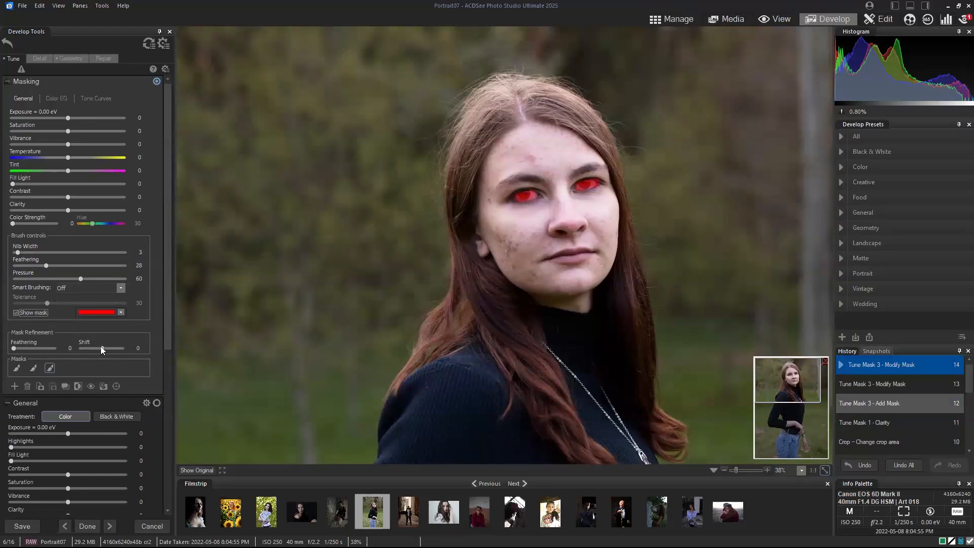
Set the eye mask's exposure to +0.53 eV and saturation to 26, and compare with the original and with masking turned off.
{"action": "left_click", "coordinate": [71, 117]}
{"action": "left_click_drag", "start_coordinate": [71, 118], "coordinate": [82, 129]}
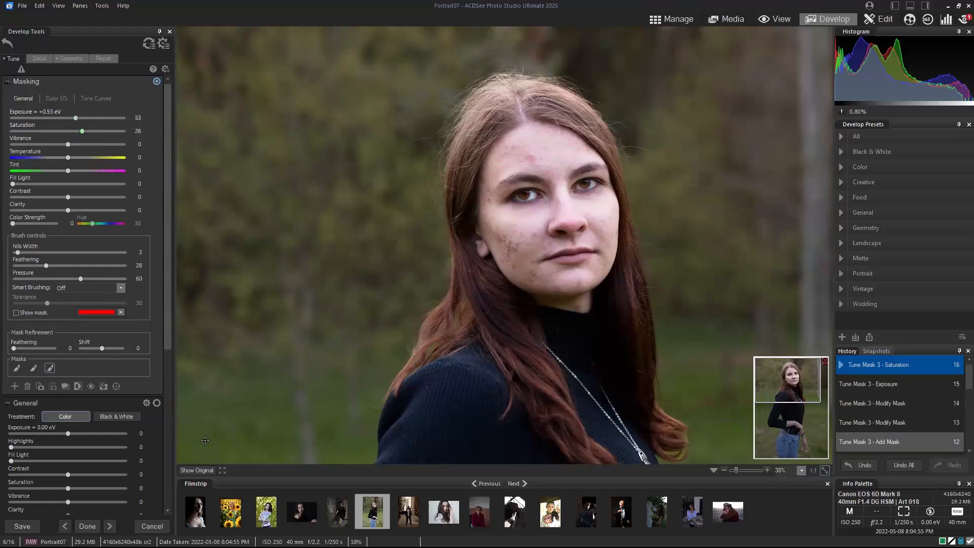
{"action": "left_click", "coordinate": [193, 471]}
{"action": "left_click", "coordinate": [157, 81]}
{"action": "left_click", "coordinate": [156, 81]}
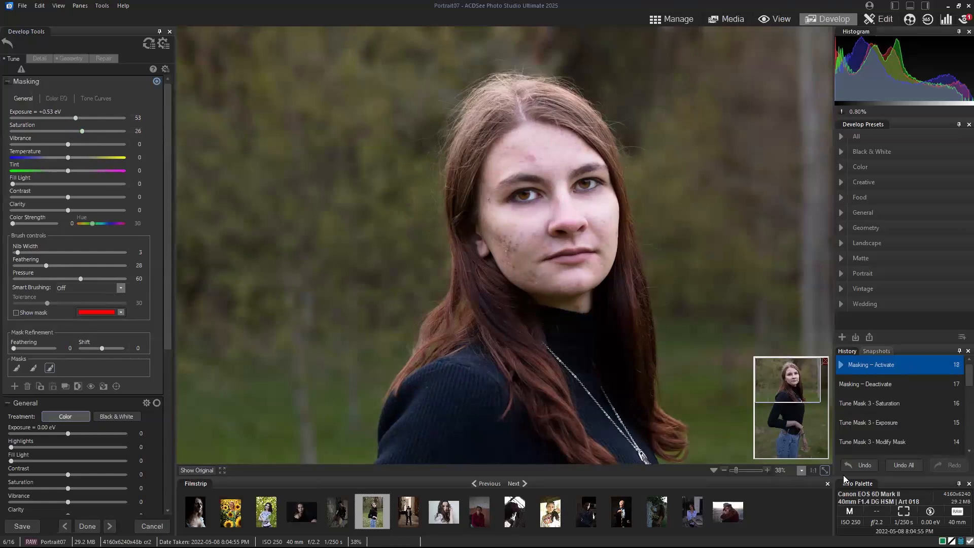
Compare the whole photo with the original and reduce the eye mask's exposure to +0.38 eV and saturation to 20.
{"action": "left_click", "coordinate": [825, 471]}
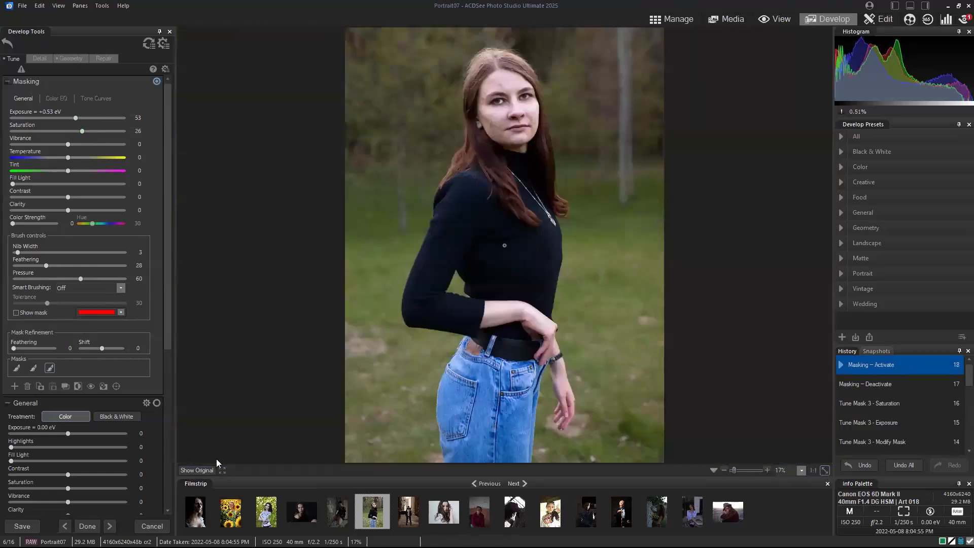
{"action": "left_click_drag", "start_coordinate": [203, 471], "coordinate": [203, 472]}
{"action": "left_click_drag", "start_coordinate": [76, 120], "coordinate": [78, 128]}
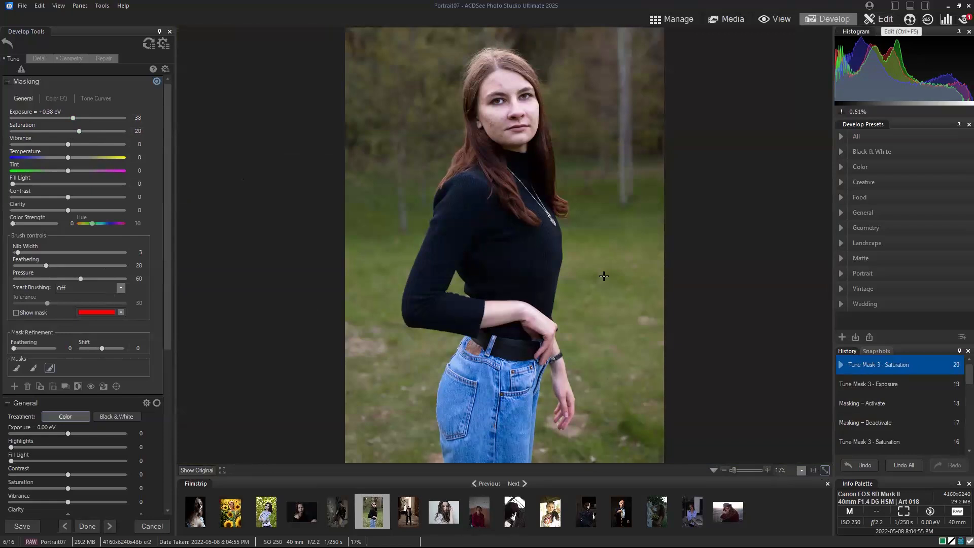
Switch the photo to Edit mode, open AI Face Edit on the woman's face, and set eye sharpening to 65.
{"action": "left_click", "coordinate": [880, 18]}
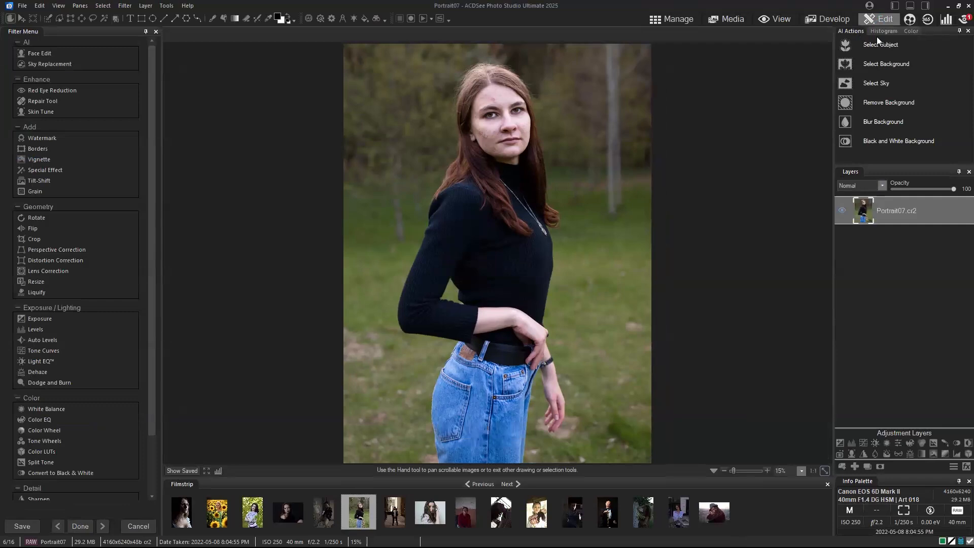
{"action": "left_click", "coordinate": [879, 43]}
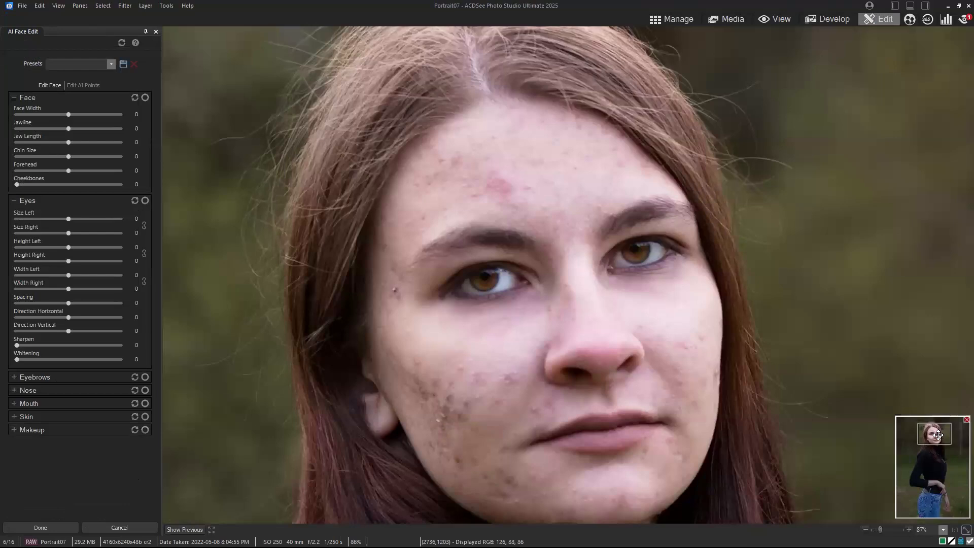
{"action": "left_click", "coordinate": [866, 530]}
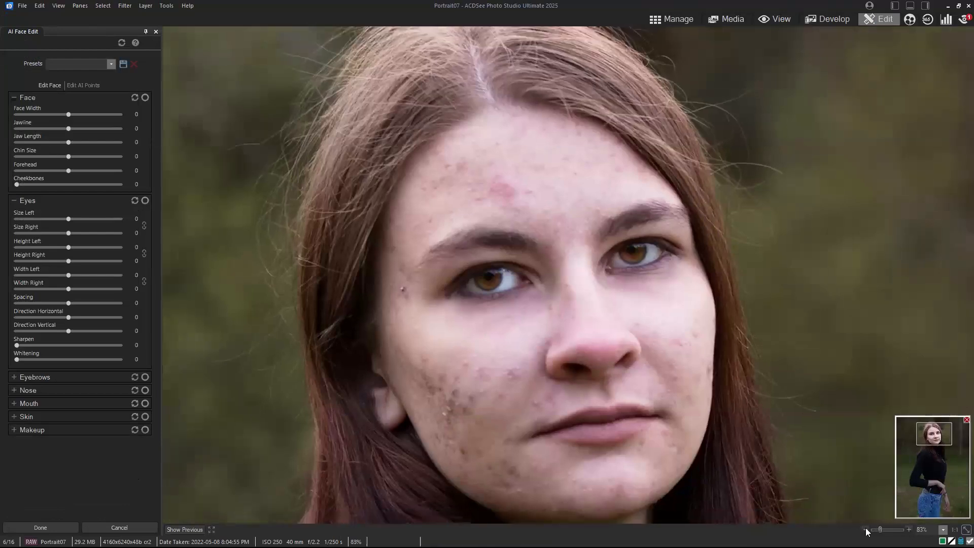
{"action": "left_click", "coordinate": [866, 529]}
{"action": "left_click", "coordinate": [865, 530]}
{"action": "left_click", "coordinate": [865, 530]}
{"action": "left_click", "coordinate": [865, 530]}
{"action": "left_click", "coordinate": [865, 529]}
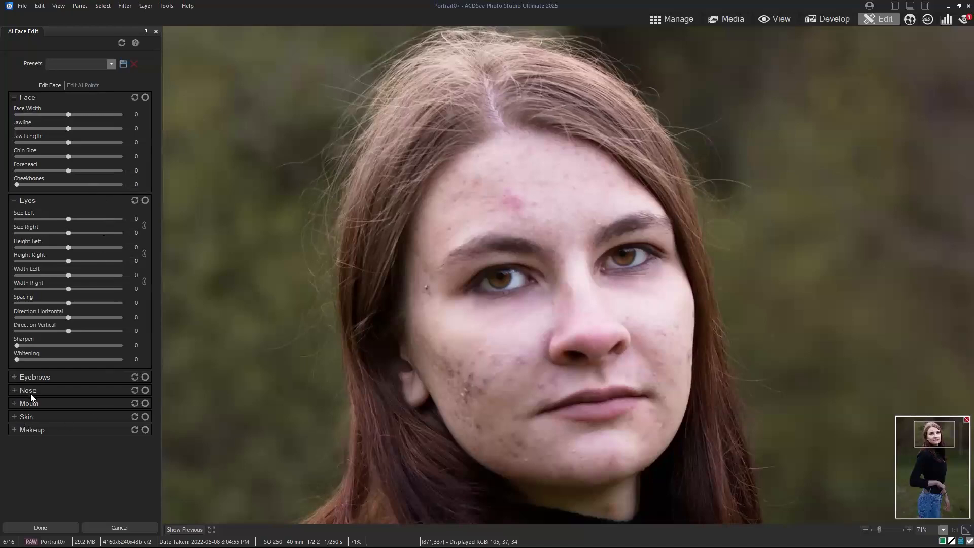
{"action": "left_click_drag", "start_coordinate": [16, 345], "coordinate": [20, 345]}
{"action": "left_click_drag", "start_coordinate": [84, 344], "coordinate": [82, 344]}
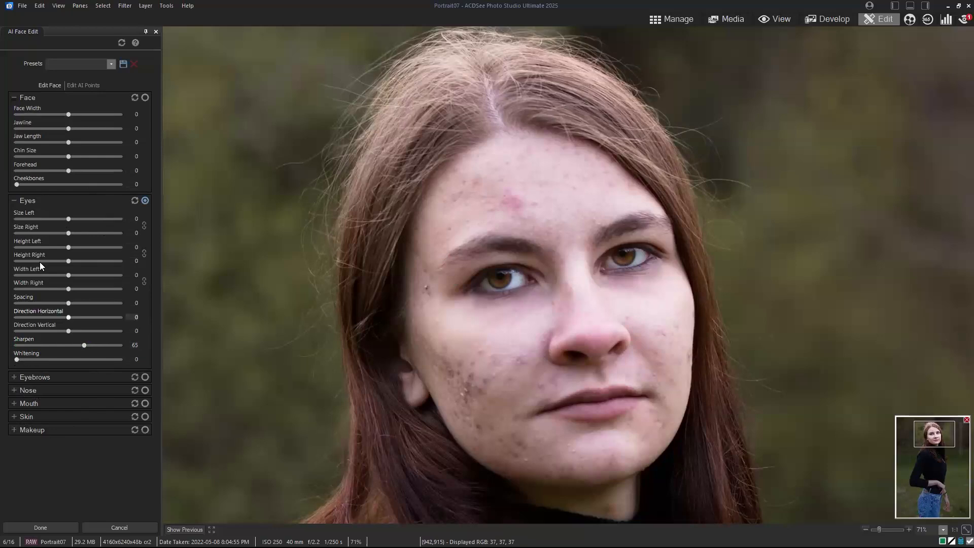
Set skin smoothing to 96 and glow to 28, and compare the face with its previous state.
{"action": "left_click", "coordinate": [13, 417]}
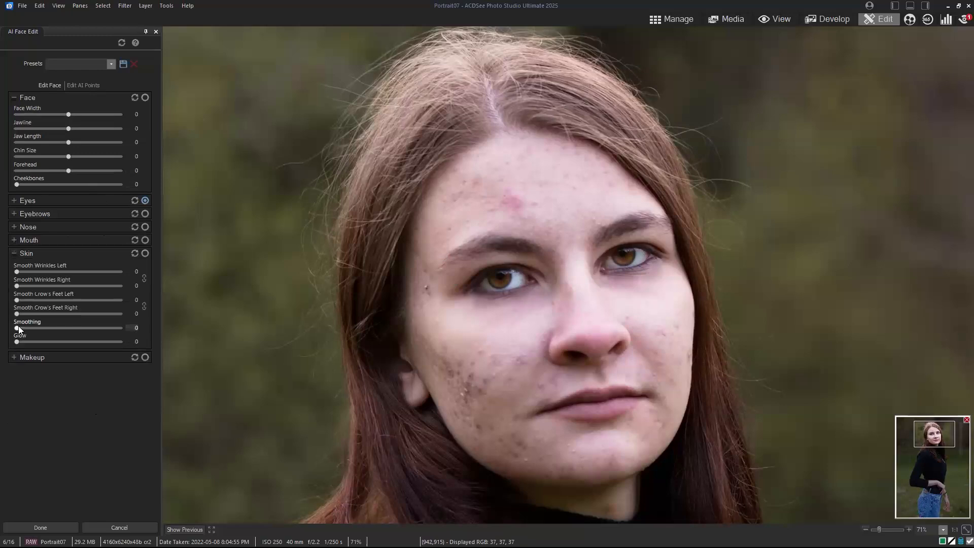
{"action": "left_click_drag", "start_coordinate": [17, 328], "coordinate": [38, 332]}
{"action": "left_click_drag", "start_coordinate": [115, 327], "coordinate": [14, 328]}
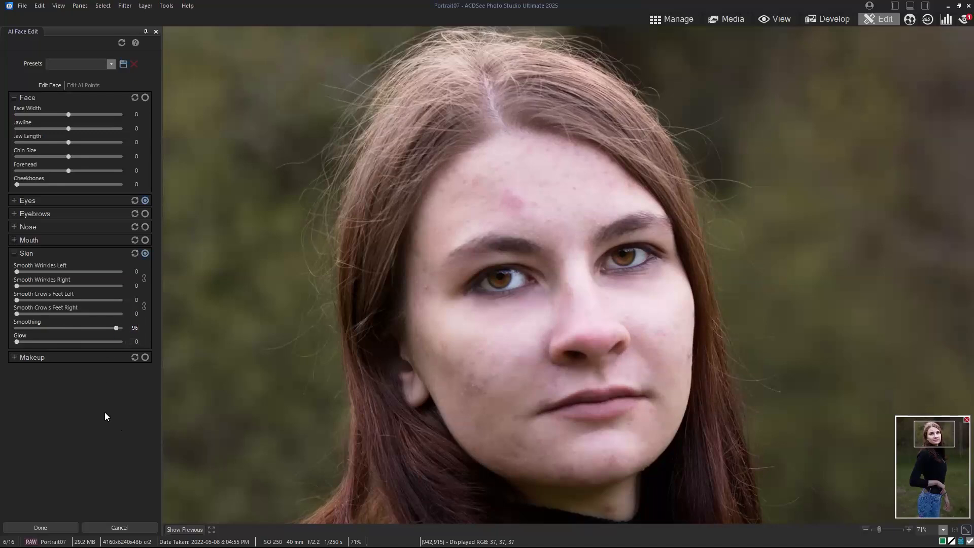
{"action": "left_click_drag", "start_coordinate": [33, 341], "coordinate": [59, 339]}
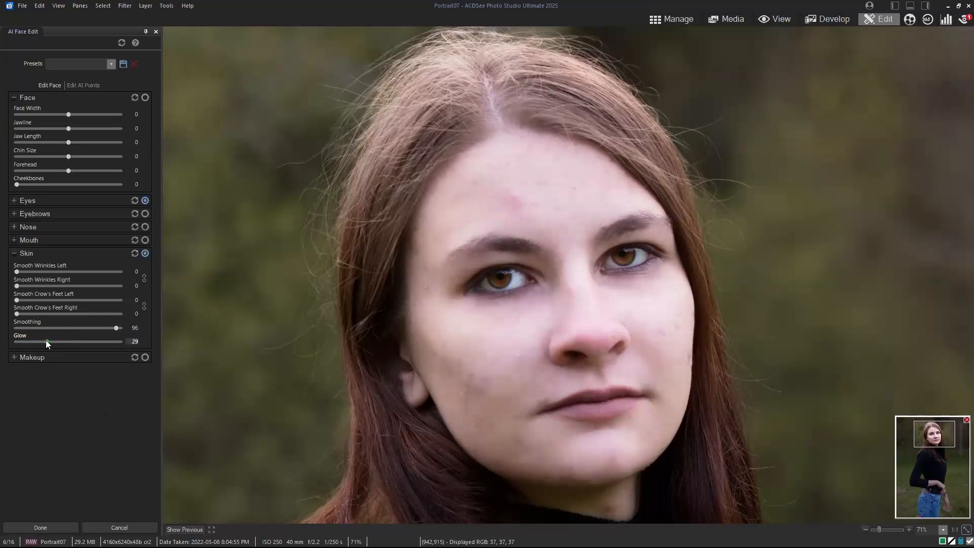
{"action": "left_click_drag", "start_coordinate": [46, 340], "coordinate": [45, 340]}
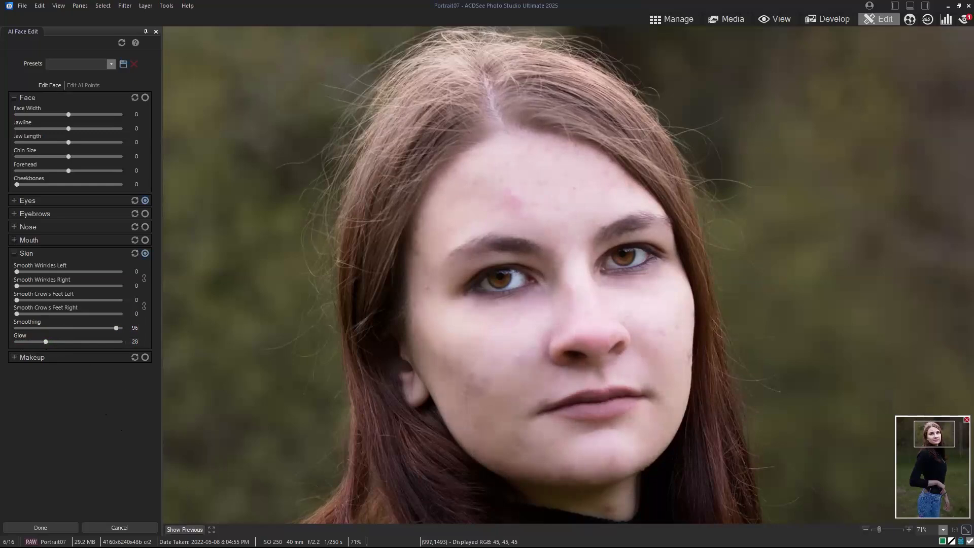
{"action": "left_click", "coordinate": [185, 530]}
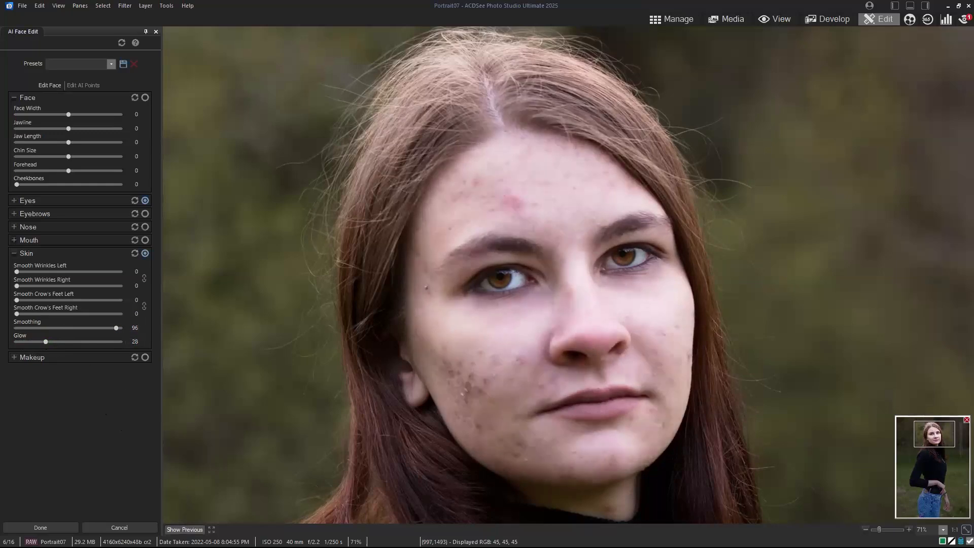
{"action": "left_click_drag", "start_coordinate": [184, 530], "coordinate": [185, 530]}
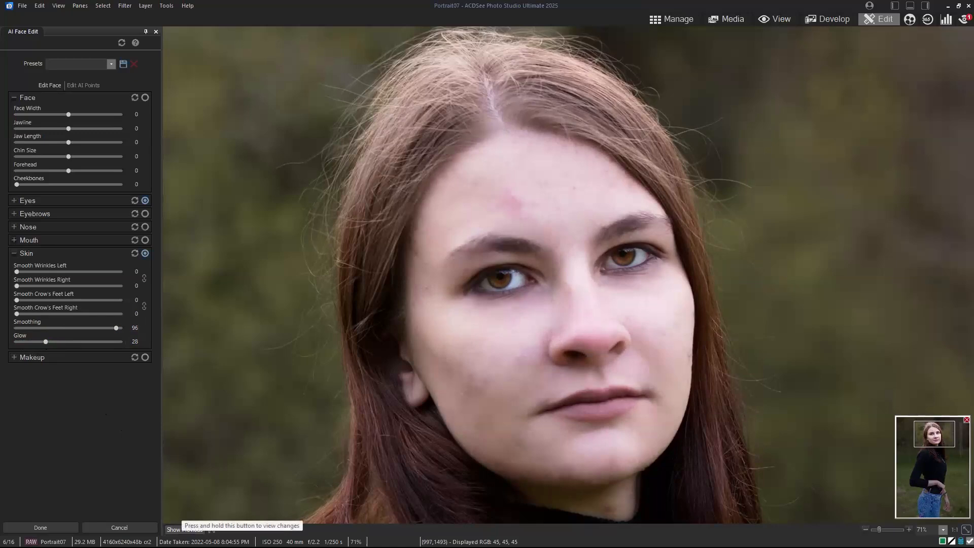
Apply the face edits, fit the photo to the view, and save the finished image as Portrait07B in TIFF format.
{"action": "left_click", "coordinate": [61, 527]}
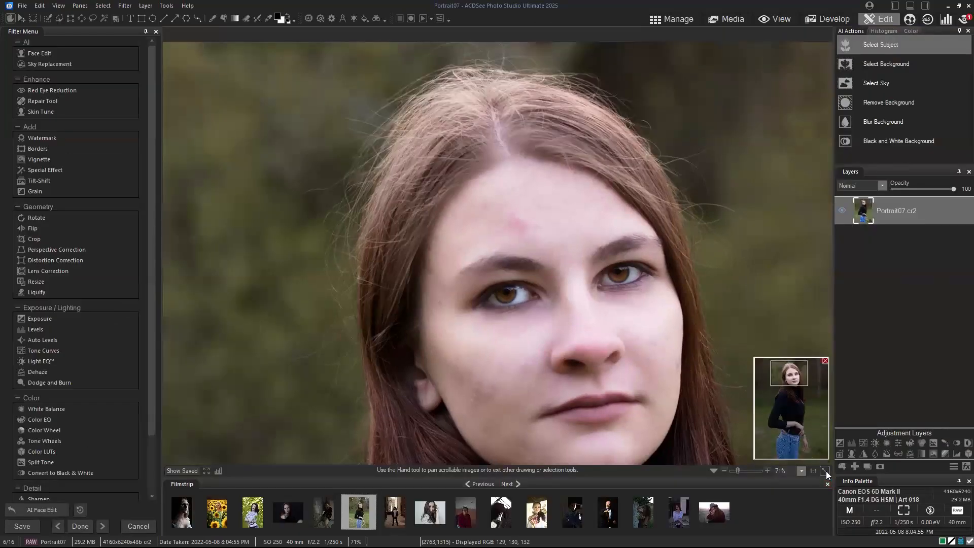
{"action": "left_click", "coordinate": [825, 472]}
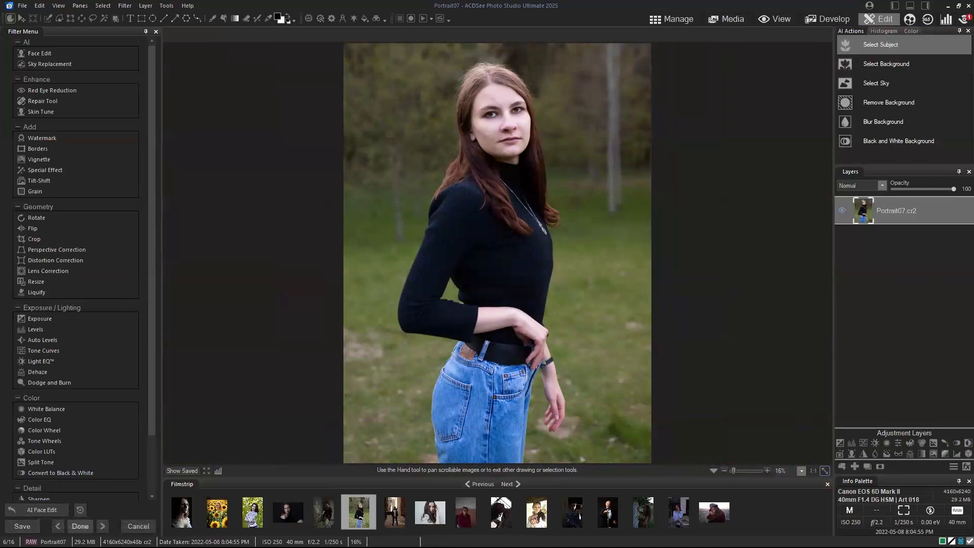
{"action": "left_click", "coordinate": [80, 526]}
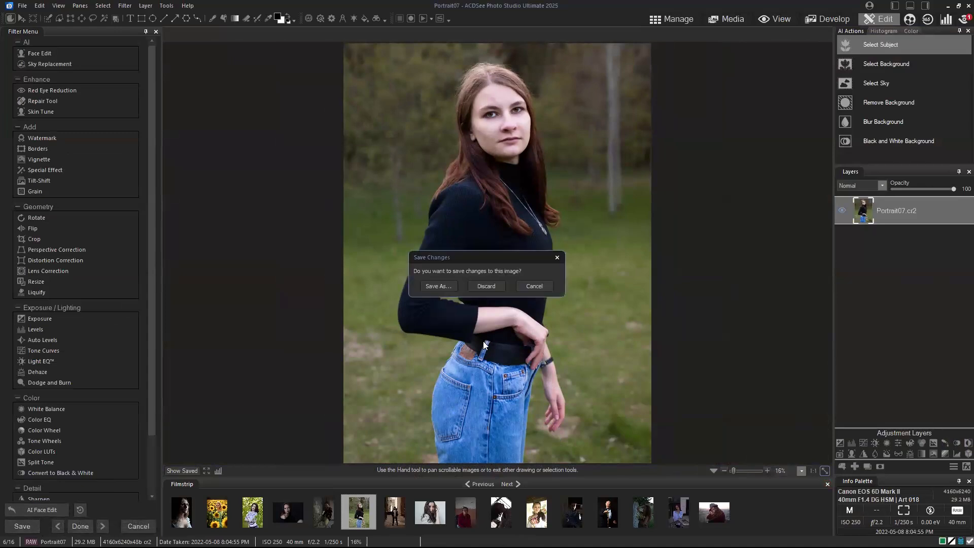
{"action": "left_click", "coordinate": [437, 286]}
{"action": "left_click", "coordinate": [581, 286]}
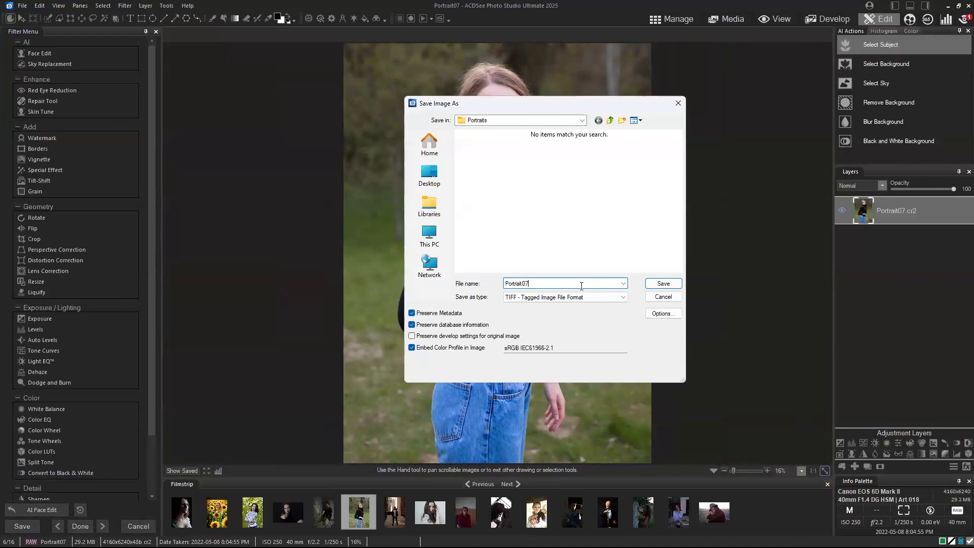
{"action": "type", "text": "B"}
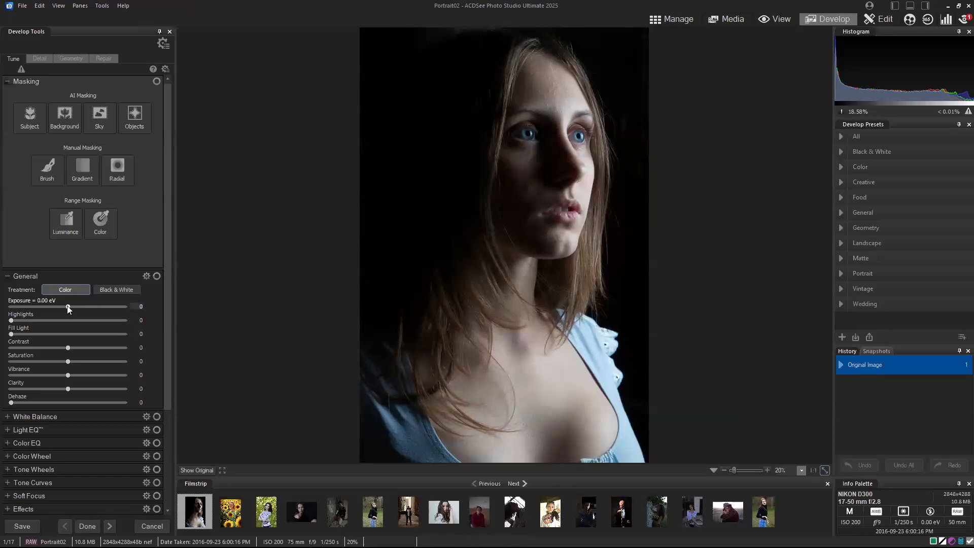
Try the maximum exposure of +4.00 eV on Portrait02 and set the overall exposure to +1.00 eV.
{"action": "left_click_drag", "start_coordinate": [83, 307], "coordinate": [131, 306]}
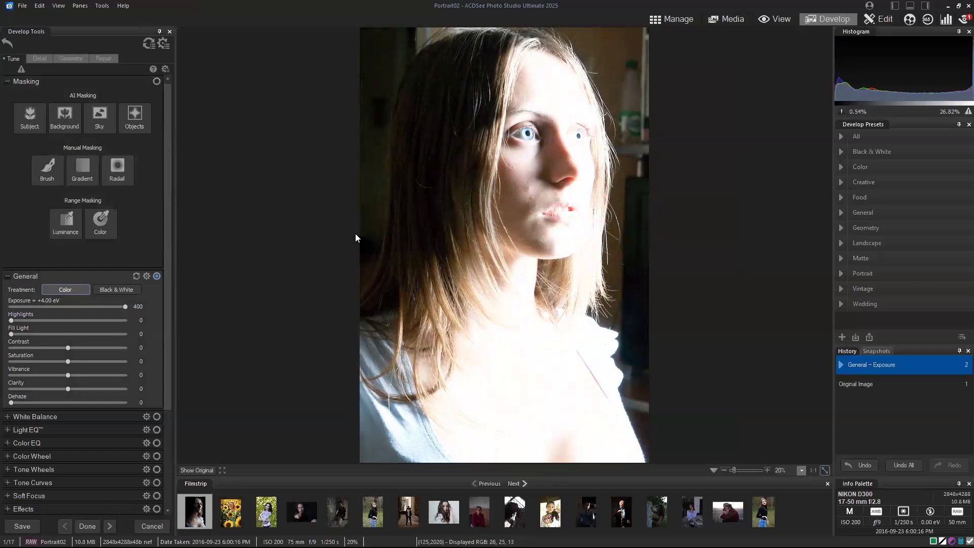
{"action": "left_click", "coordinate": [136, 307]}
{"action": "type", "text": "100"}
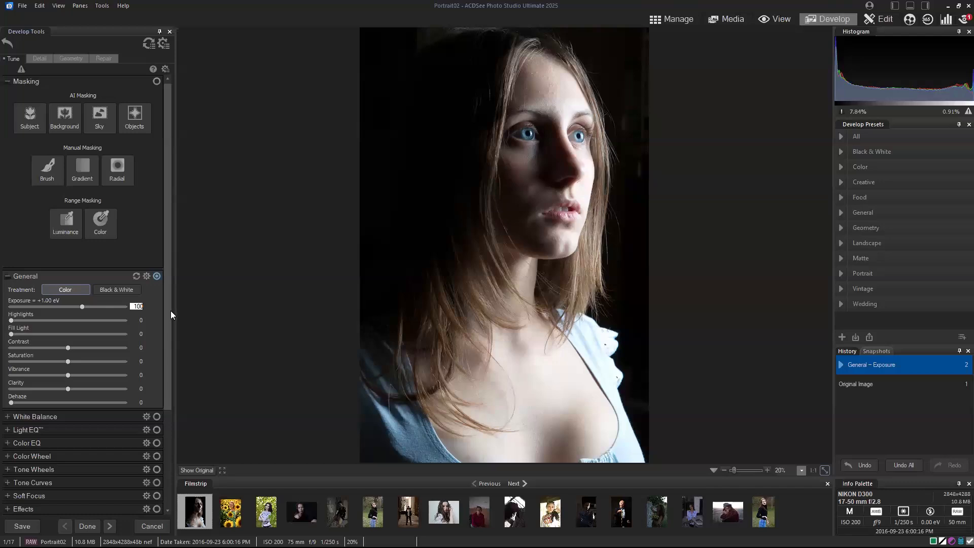
{"action": "scroll", "coordinate": [167, 257], "scroll_direction": "down", "scroll_amount": 1}
{"action": "scroll", "coordinate": [168, 254], "scroll_direction": "up", "scroll_amount": 1}
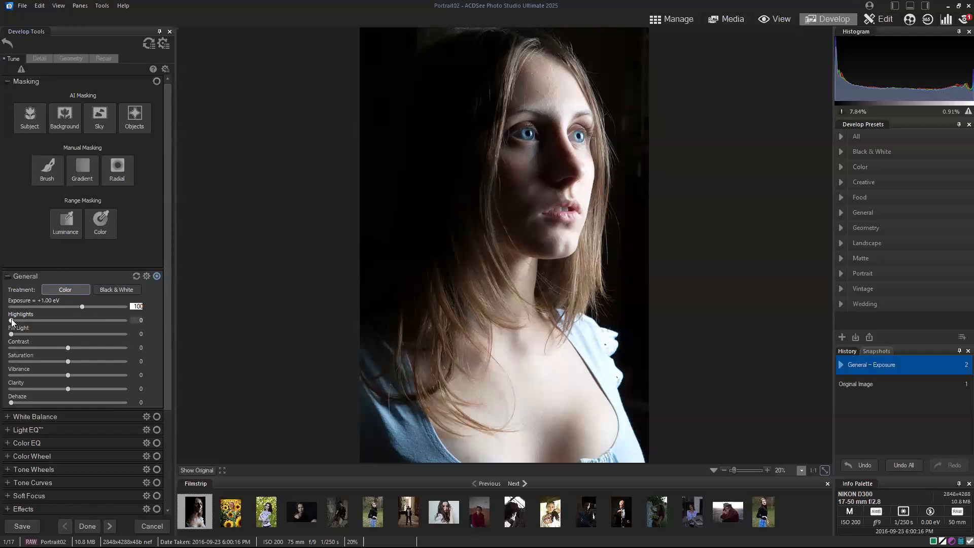
Mask the woman with AI subject masking, hide the mask overlay, and set the mask's exposure to -0.79 eV.
{"action": "left_click", "coordinate": [33, 119]}
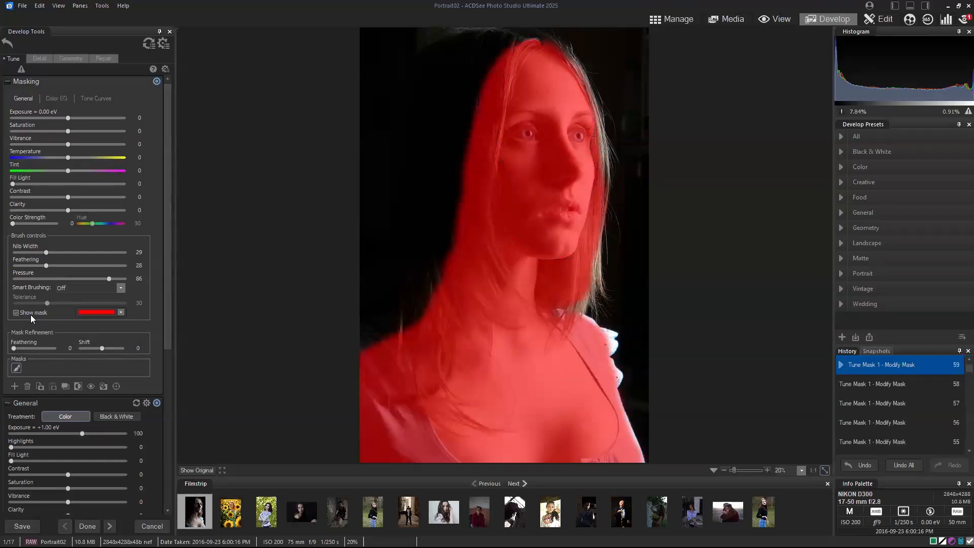
{"action": "key", "text": "s"}
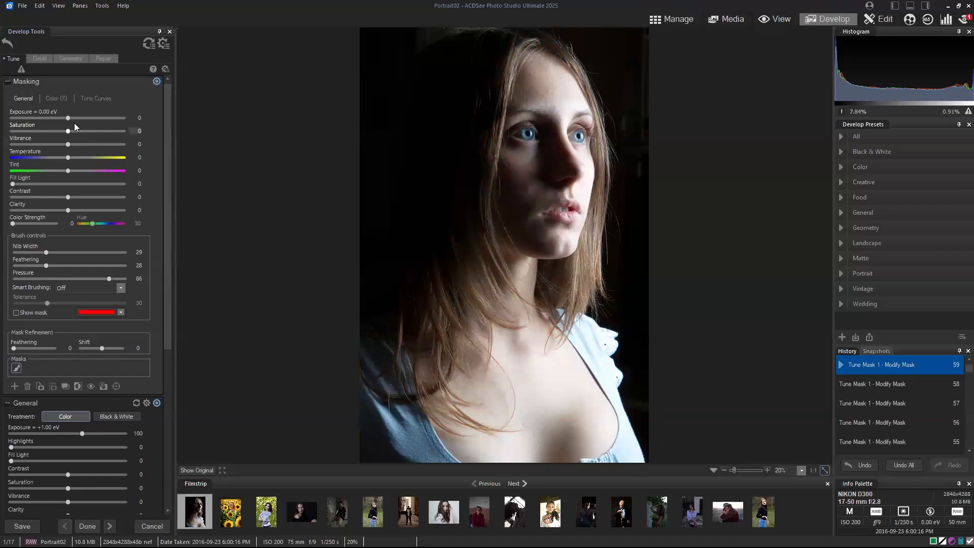
{"action": "left_click_drag", "start_coordinate": [68, 118], "coordinate": [41, 117]}
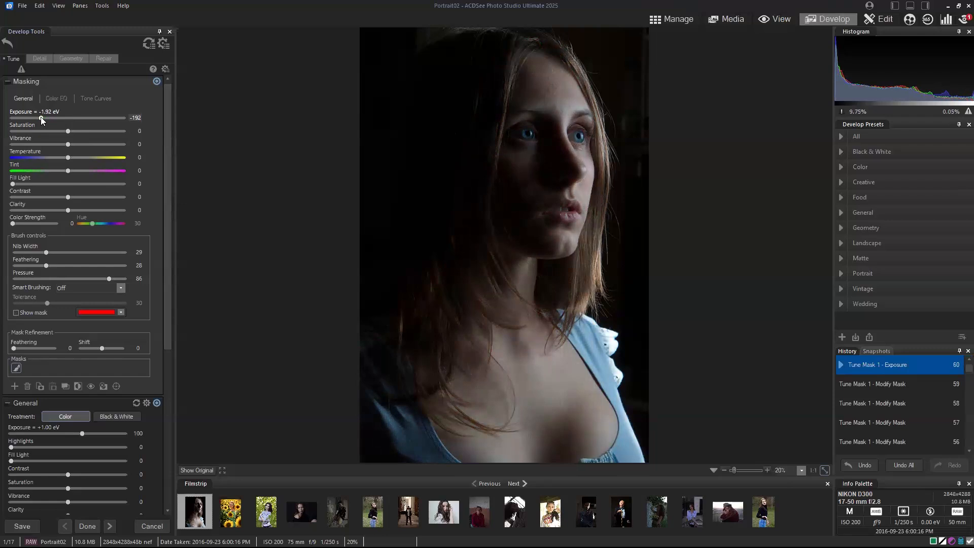
{"action": "left_click_drag", "start_coordinate": [41, 116], "coordinate": [55, 117]}
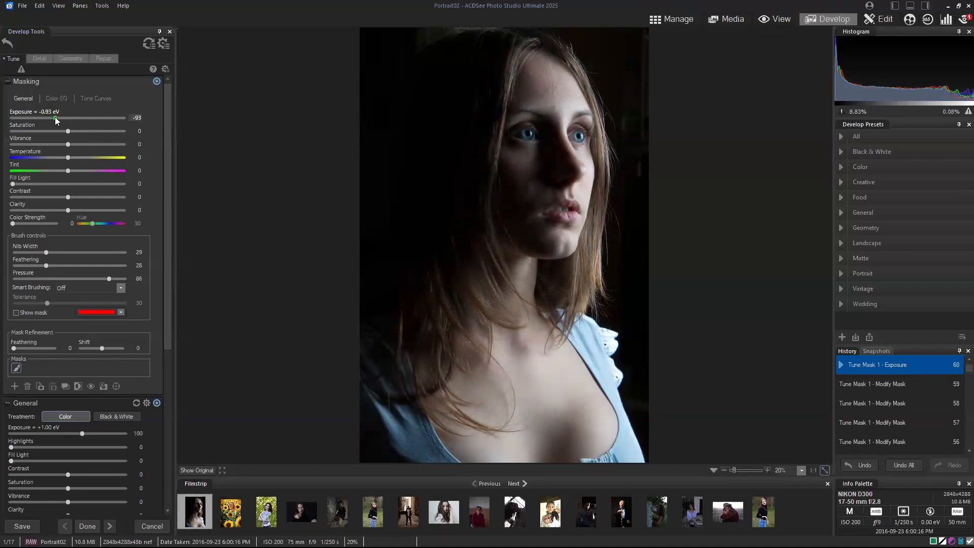
{"action": "mouse_move", "coordinate": [55, 116]}
{"action": "left_mouse_down"}
{"action": "mouse_move", "coordinate": [71, 118]}
{"action": "mouse_move", "coordinate": [57, 118]}
{"action": "left_mouse_up"}
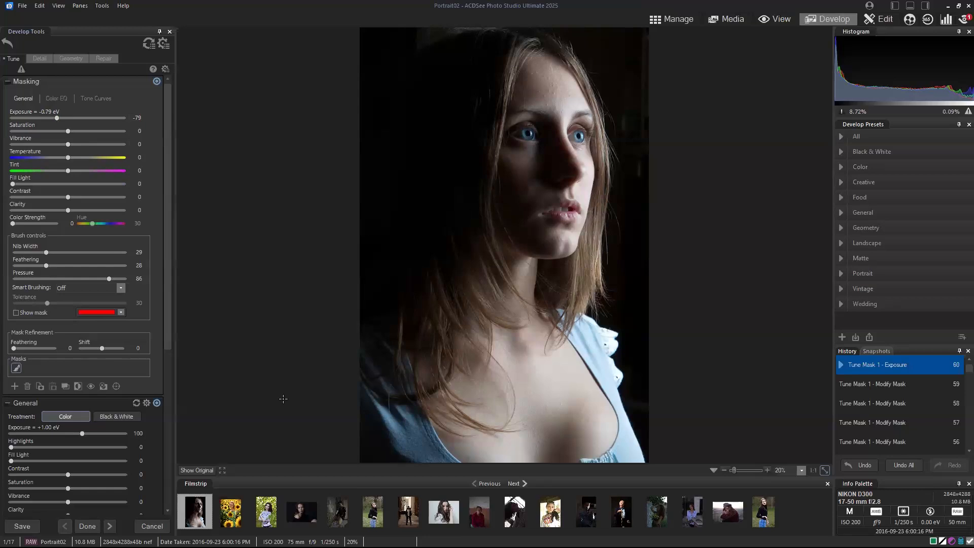
Duplicate and invert the subject mask to cover the background, and set the new mask's exposure to -1.44 eV.
{"action": "scroll", "coordinate": [169, 293], "scroll_direction": "down", "scroll_amount": 3}
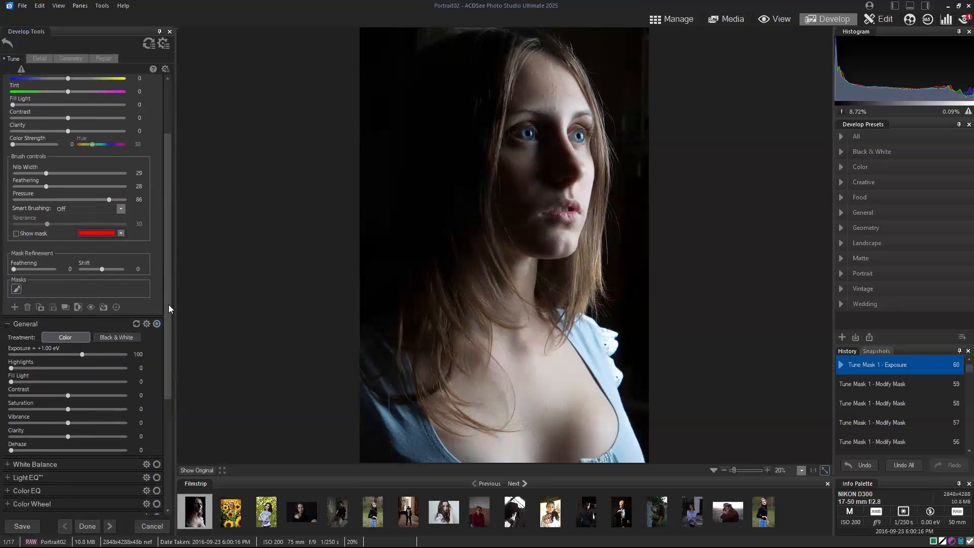
{"action": "left_click_drag", "start_coordinate": [169, 304], "coordinate": [165, 333]}
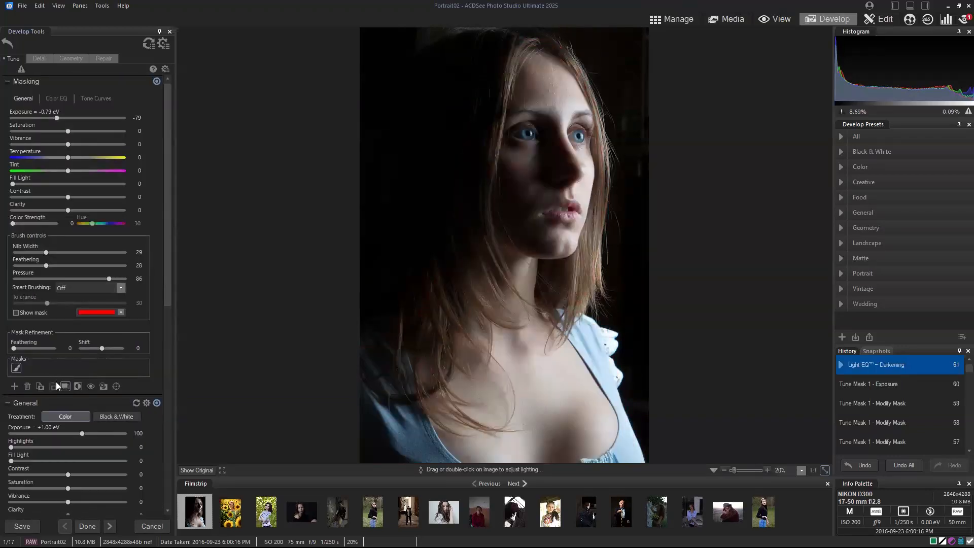
{"action": "left_click", "coordinate": [65, 385]}
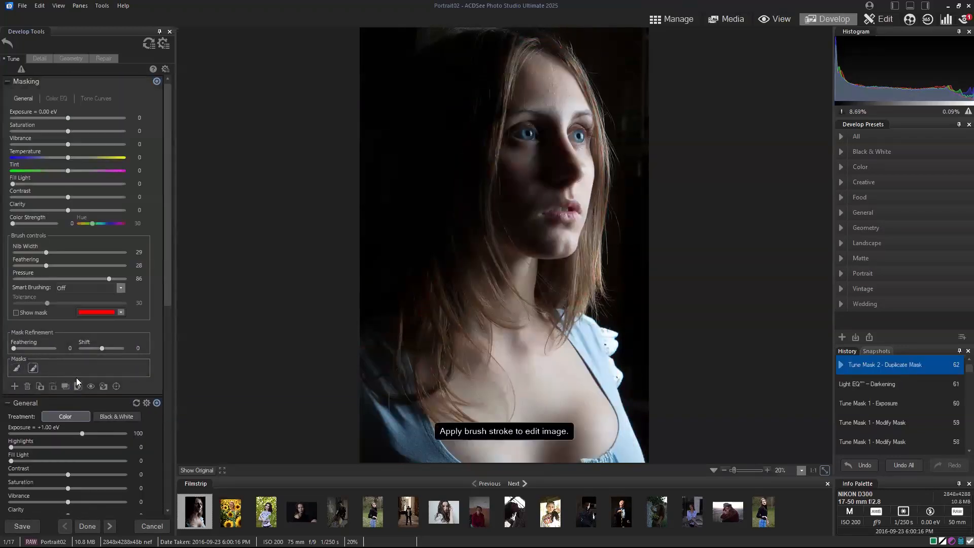
{"action": "left_click", "coordinate": [78, 386]}
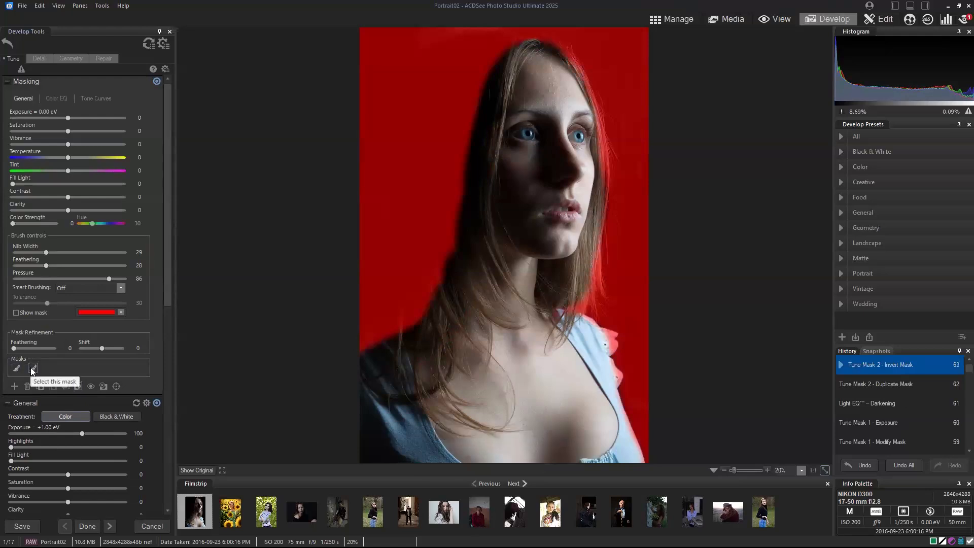
{"action": "left_click_drag", "start_coordinate": [68, 118], "coordinate": [48, 114]}
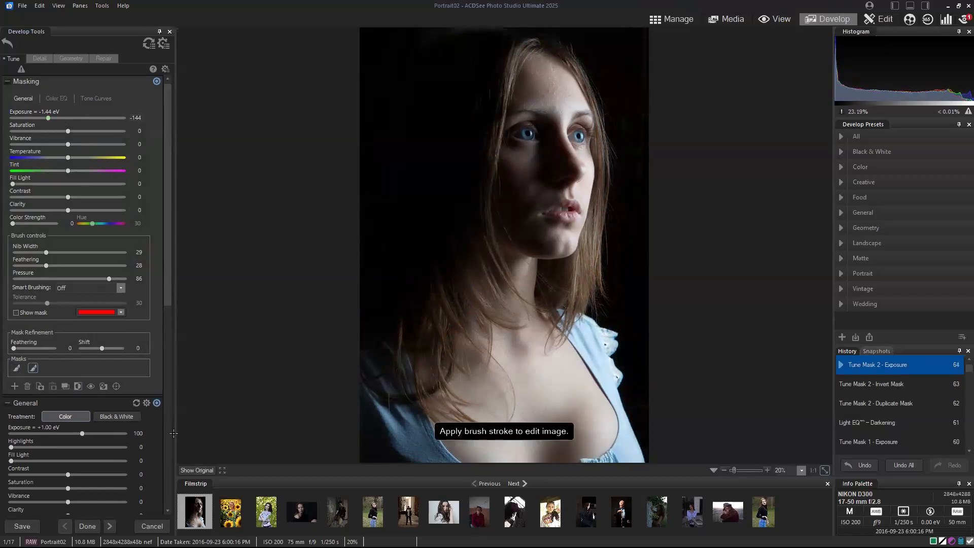
{"action": "left_click", "coordinate": [192, 474]}
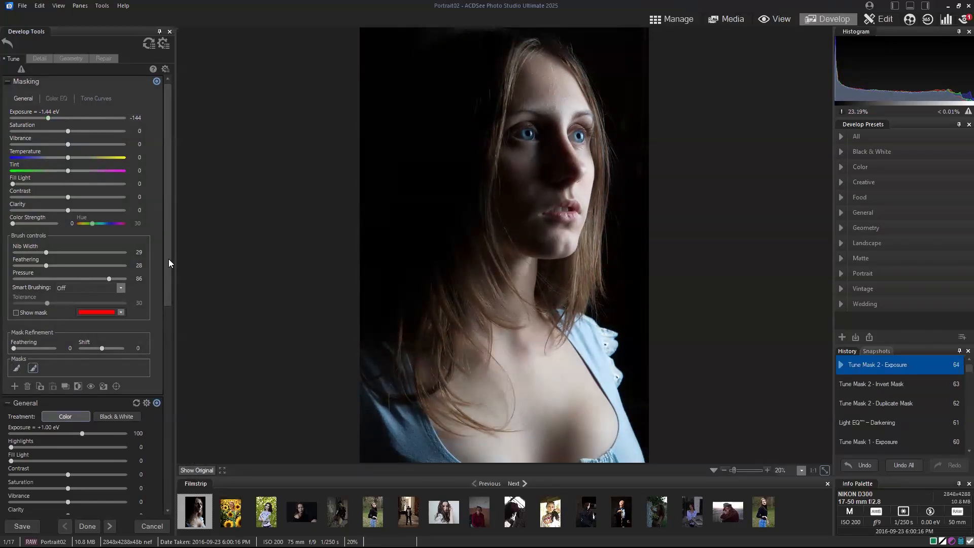
Collapse the Light EQ settings and expand the White Balance settings.
{"action": "left_click_drag", "start_coordinate": [167, 261], "coordinate": [164, 378]}
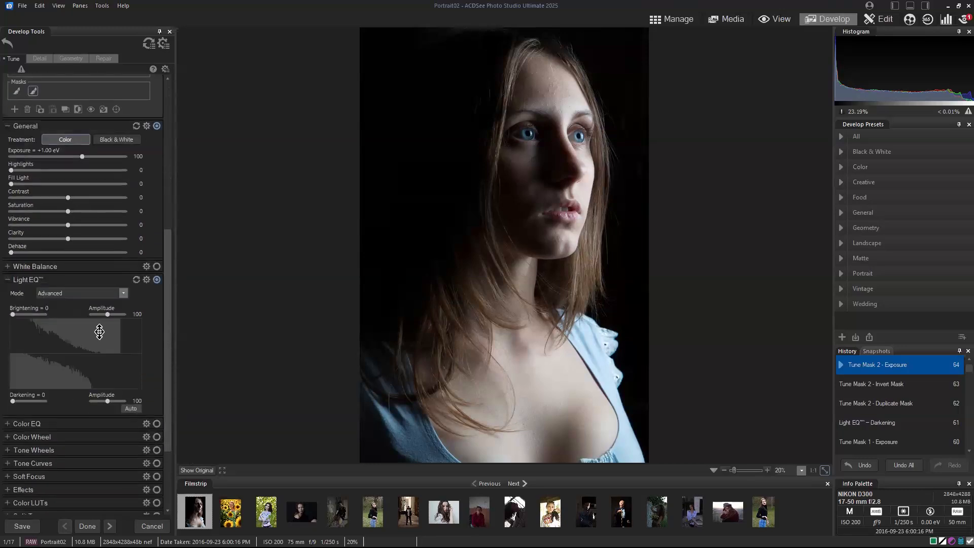
{"action": "left_click", "coordinate": [6, 281]}
{"action": "left_click", "coordinate": [7, 293]}
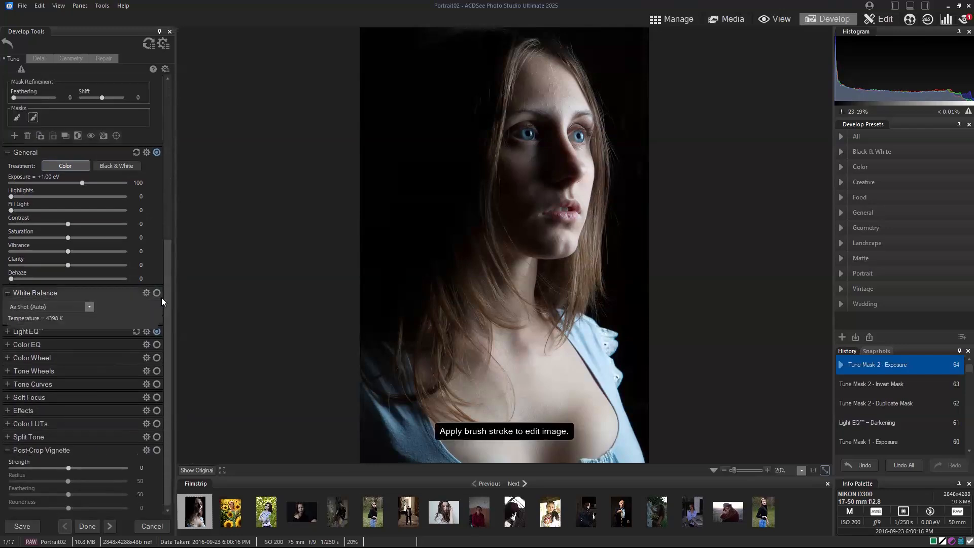
{"action": "left_click_drag", "start_coordinate": [166, 299], "coordinate": [169, 272]}
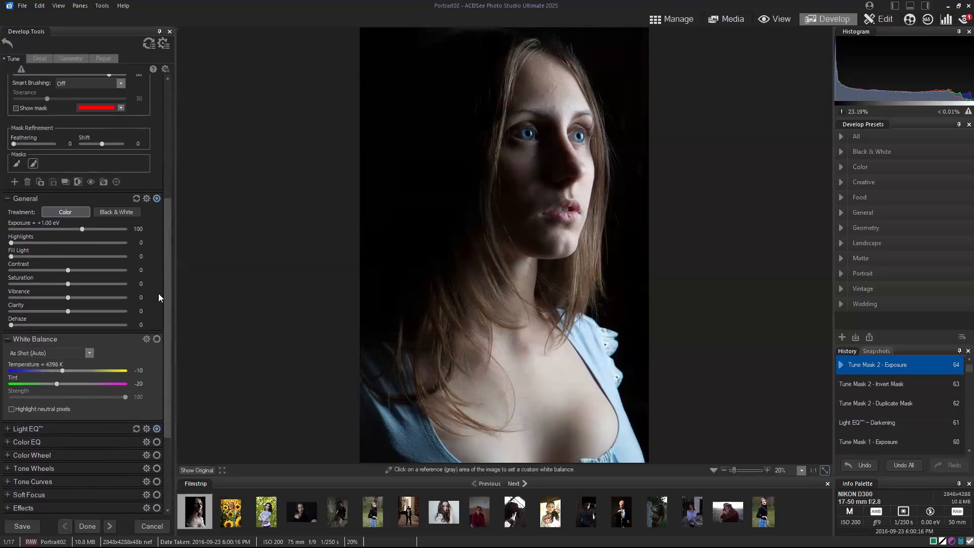
Try the Auto white balance preset on the portrait and return to As Shot (Auto).
{"action": "left_click", "coordinate": [89, 352]}
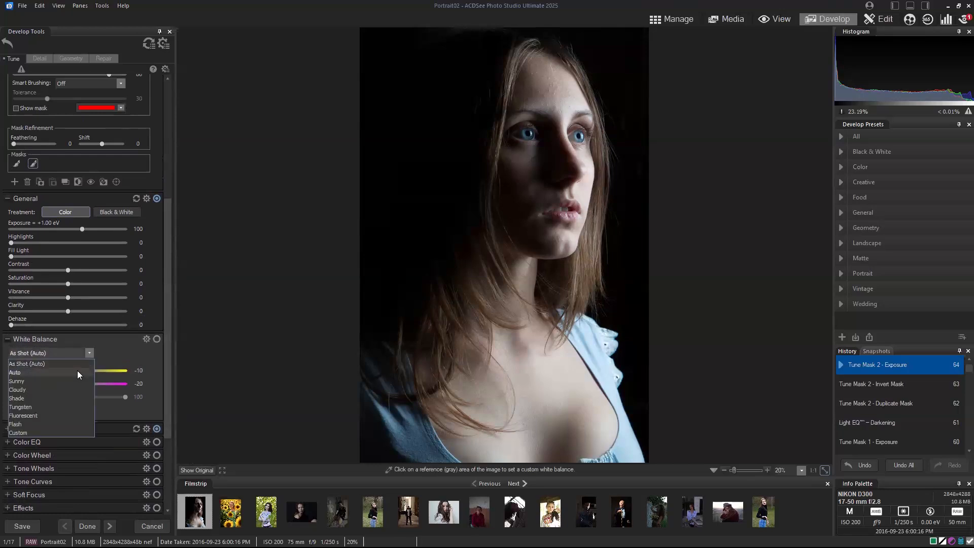
{"action": "left_click", "coordinate": [76, 372]}
{"action": "left_click", "coordinate": [91, 353]}
{"action": "left_click", "coordinate": [80, 362]}
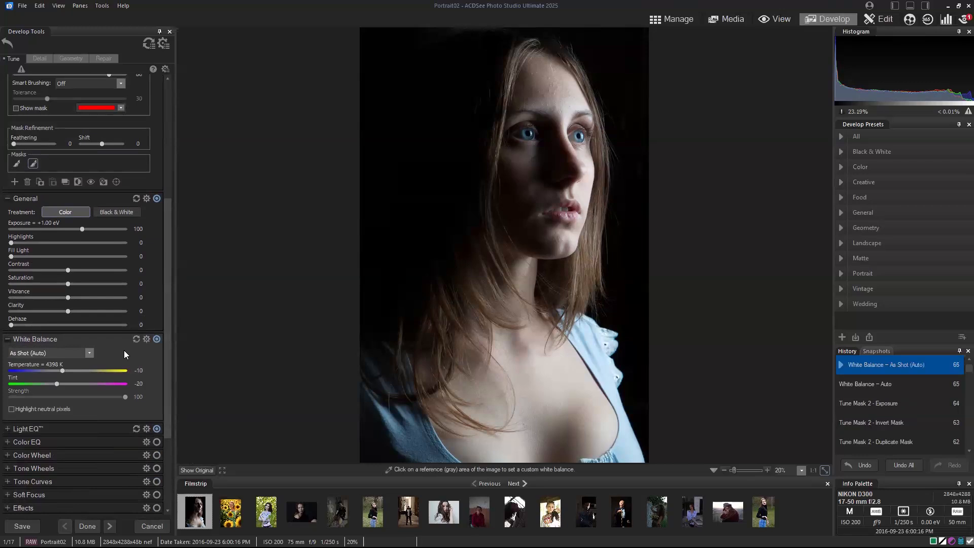
{"action": "scroll", "coordinate": [166, 375], "scroll_direction": "down", "scroll_amount": 1}
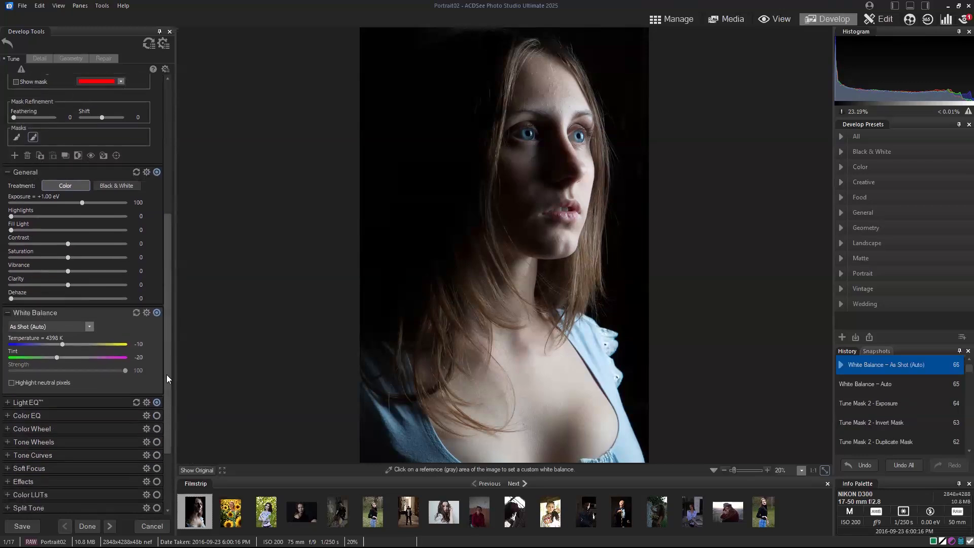
Set the white balance temperature to 5010 K and compare the portrait with the original.
{"action": "left_click", "coordinate": [90, 326]}
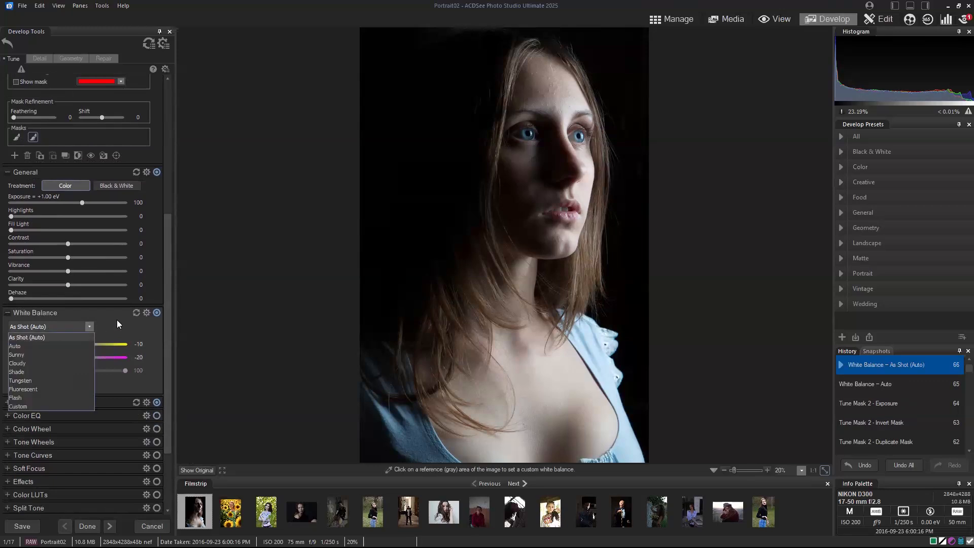
{"action": "left_click", "coordinate": [116, 325]}
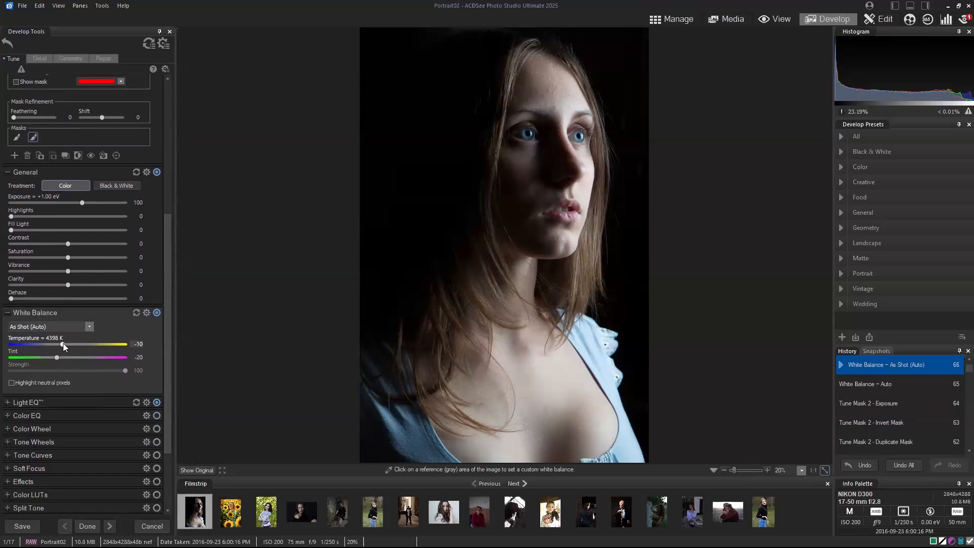
{"action": "left_click_drag", "start_coordinate": [63, 344], "coordinate": [69, 344]}
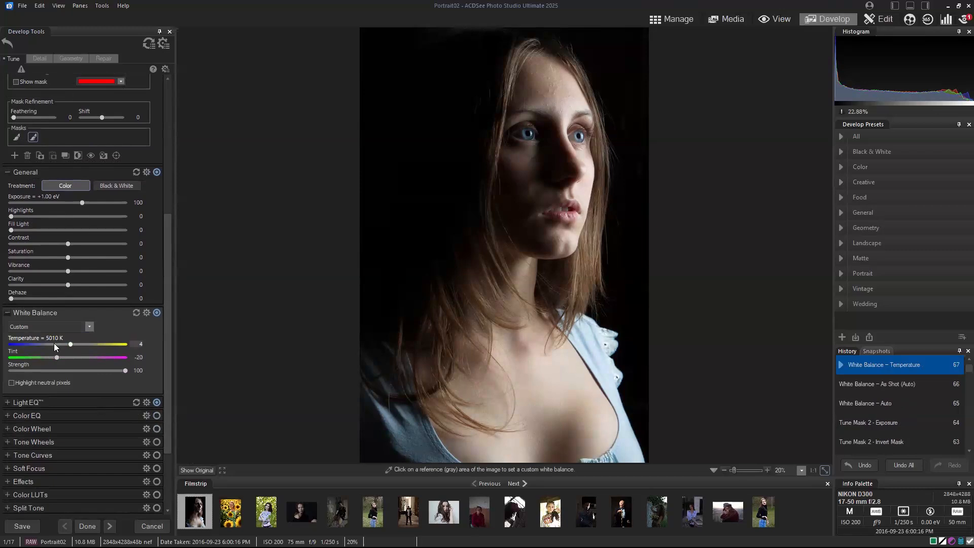
{"action": "left_click_drag", "start_coordinate": [71, 344], "coordinate": [70, 345]}
{"action": "left_click", "coordinate": [195, 470]}
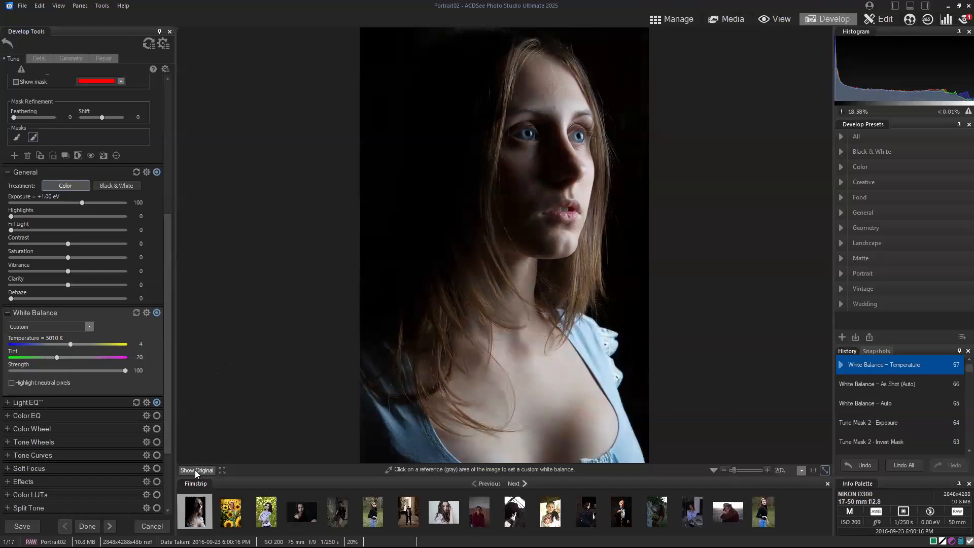
{"action": "left_click", "coordinate": [195, 470]}
Set the subject mask's exposure to -0.57 eV and its contrast to -17.
{"action": "left_click_drag", "start_coordinate": [166, 352], "coordinate": [175, 208]}
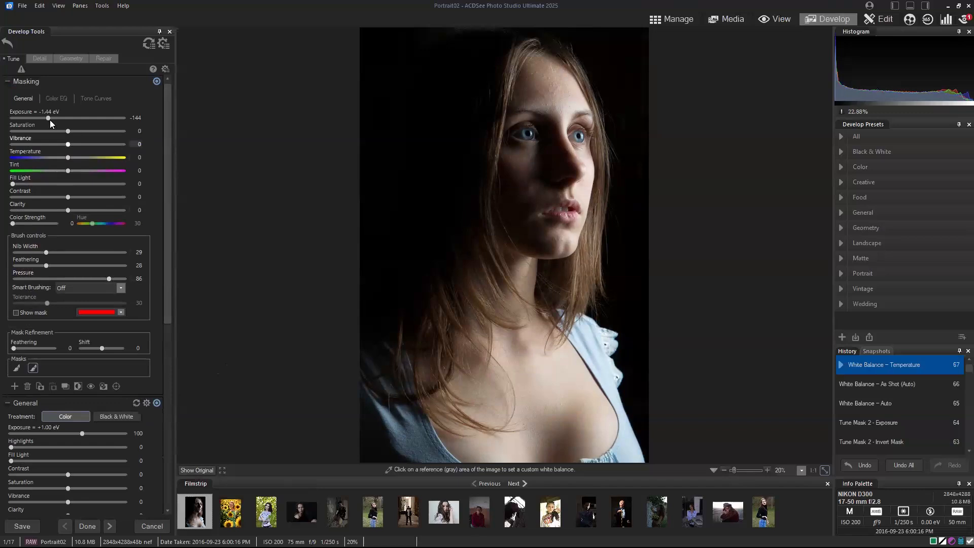
{"action": "left_click_drag", "start_coordinate": [48, 117], "coordinate": [60, 118]}
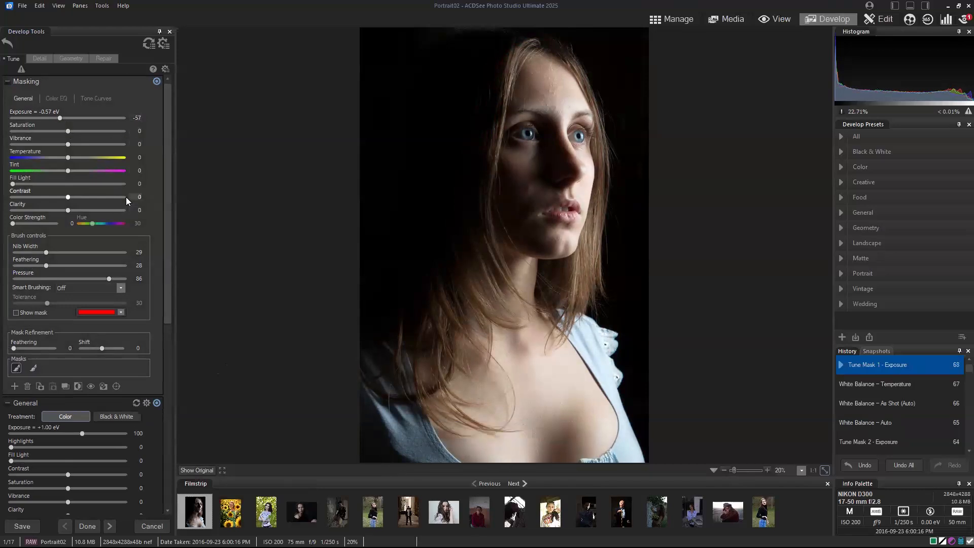
{"action": "left_click_drag", "start_coordinate": [68, 196], "coordinate": [54, 199]}
{"action": "double_click", "coordinate": [70, 200]}
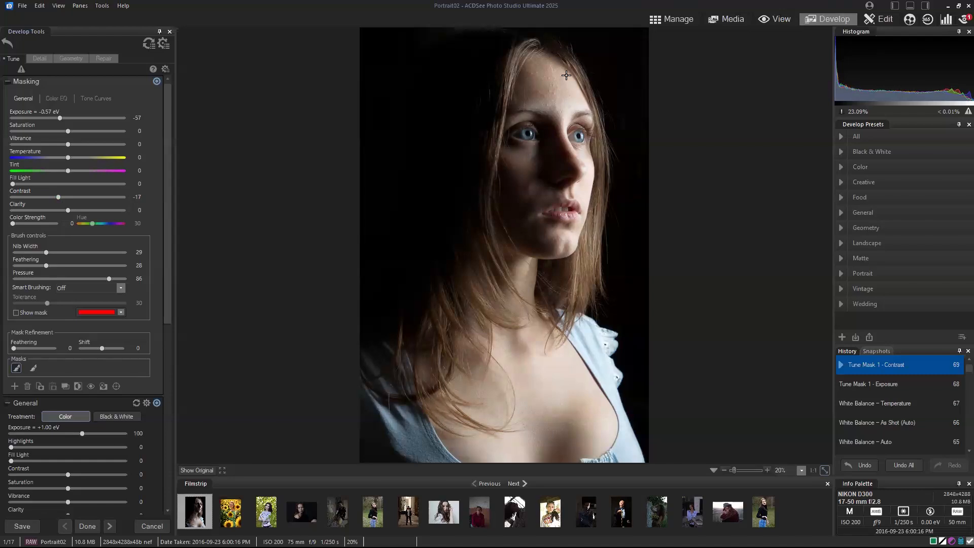
Add a brush mask and paint over the forehead and shadowed cheek with nib width 16 and pressure 66.
{"action": "left_click", "coordinate": [735, 470]}
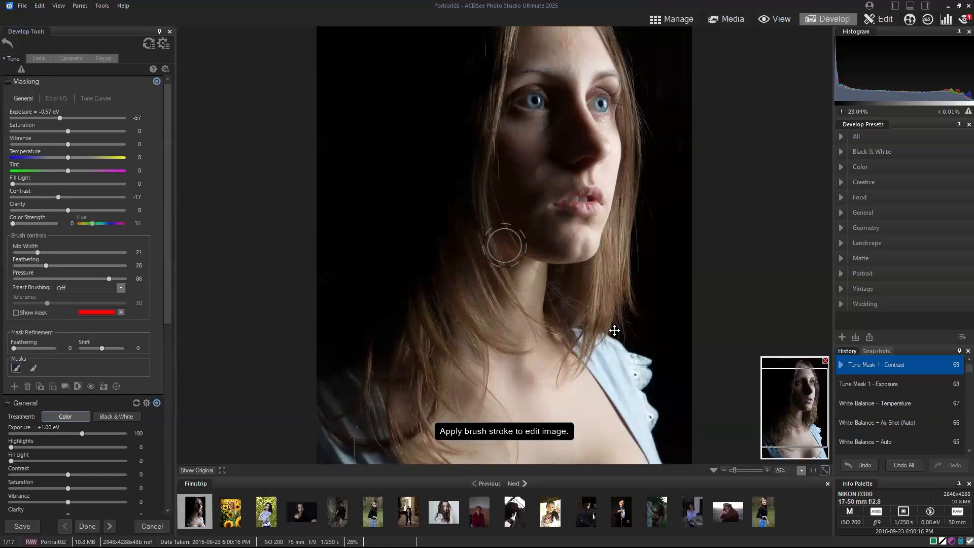
{"action": "left_click_drag", "start_coordinate": [801, 413], "coordinate": [801, 402]}
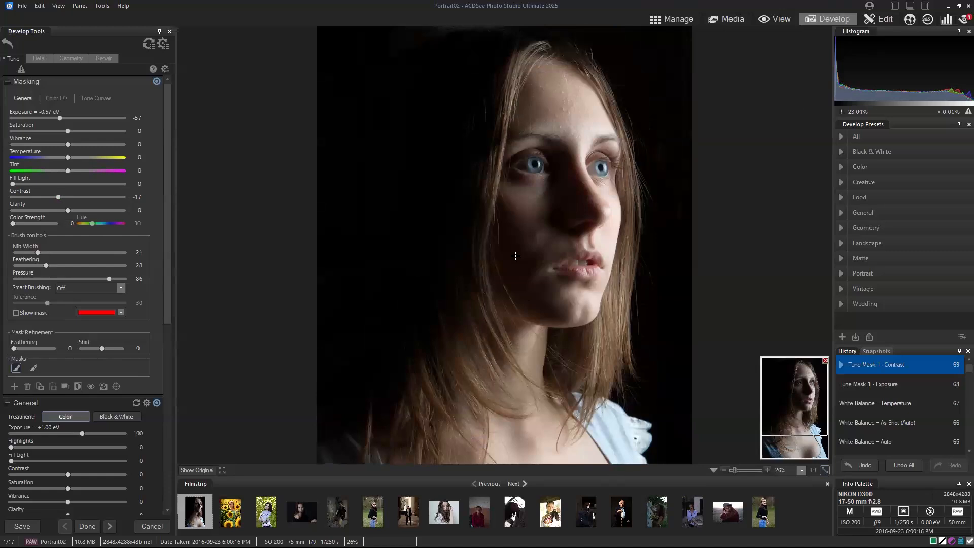
{"action": "left_click", "coordinate": [14, 386]}
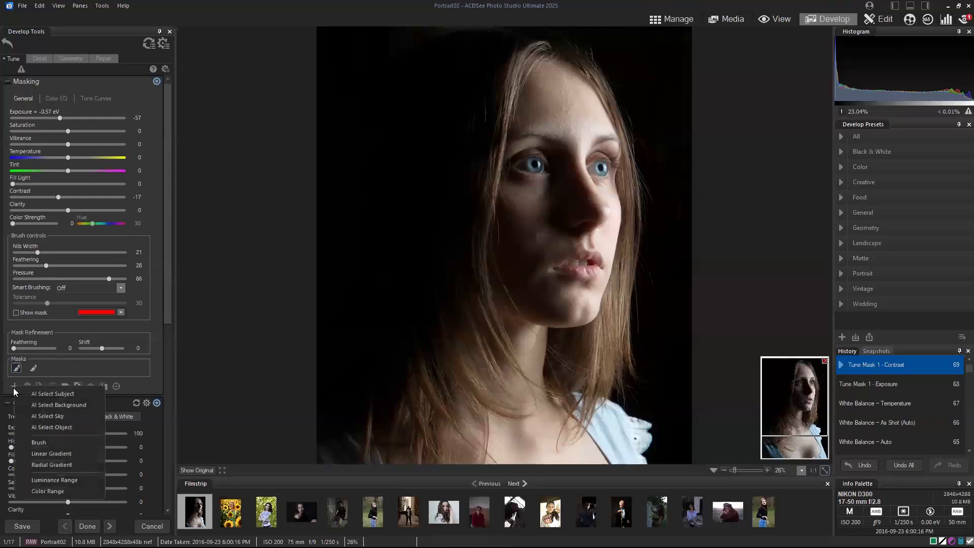
{"action": "left_click", "coordinate": [48, 442]}
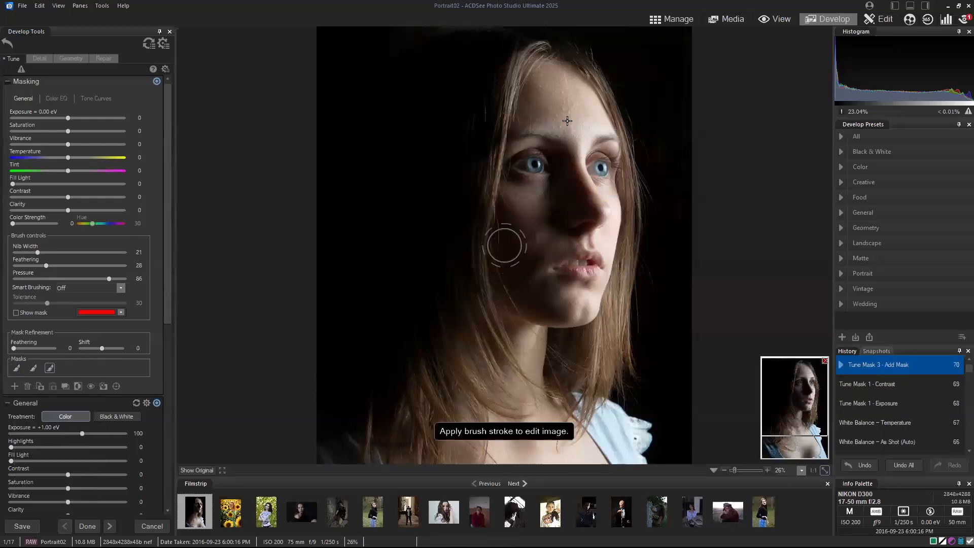
{"action": "scroll", "coordinate": [568, 120], "scroll_direction": "down", "scroll_amount": 2}
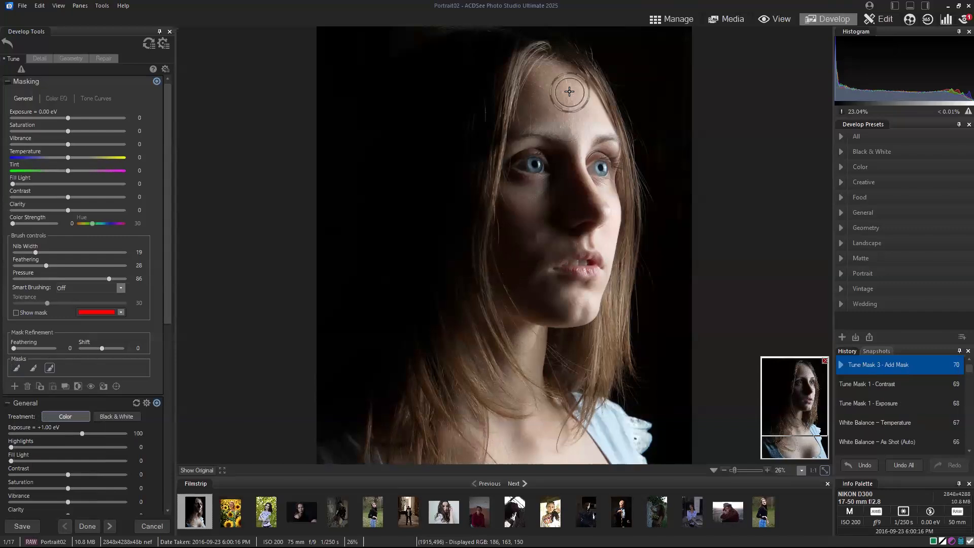
{"action": "scroll", "coordinate": [566, 89], "scroll_direction": "down", "scroll_amount": 3}
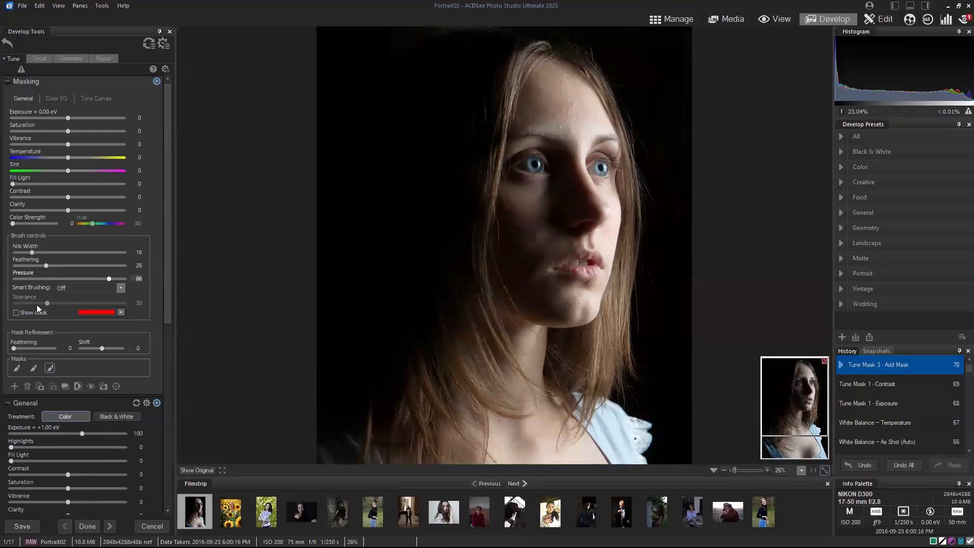
{"action": "left_click", "coordinate": [16, 312]}
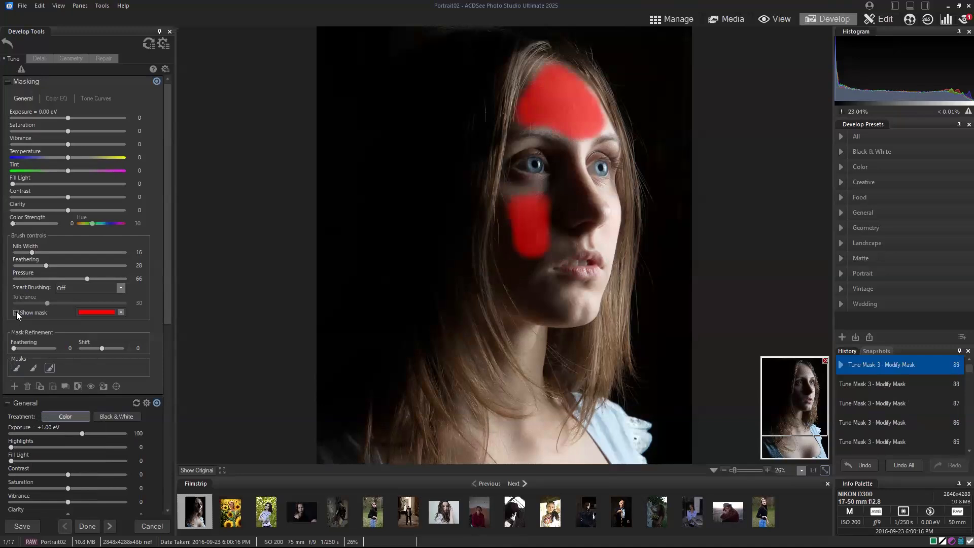
{"action": "left_click", "coordinate": [16, 312]}
Set the skin brush mask's clarity to -100 and contrast to -11, and compare the portrait with the original.
{"action": "left_click_drag", "start_coordinate": [68, 210], "coordinate": [1, 216]}
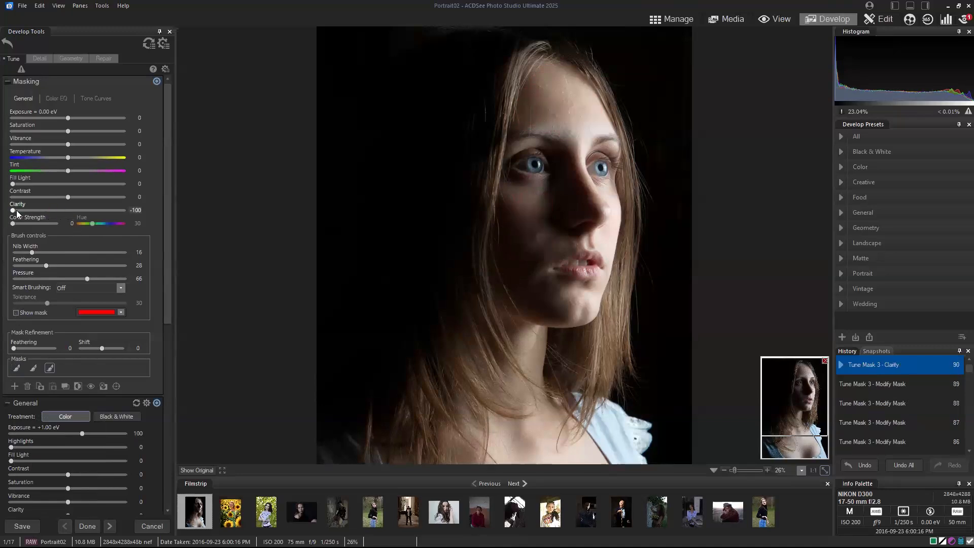
{"action": "left_click_drag", "start_coordinate": [12, 210], "coordinate": [104, 205]}
{"action": "left_click_drag", "start_coordinate": [104, 210], "coordinate": [2, 217]}
{"action": "left_click_drag", "start_coordinate": [68, 197], "coordinate": [59, 196]}
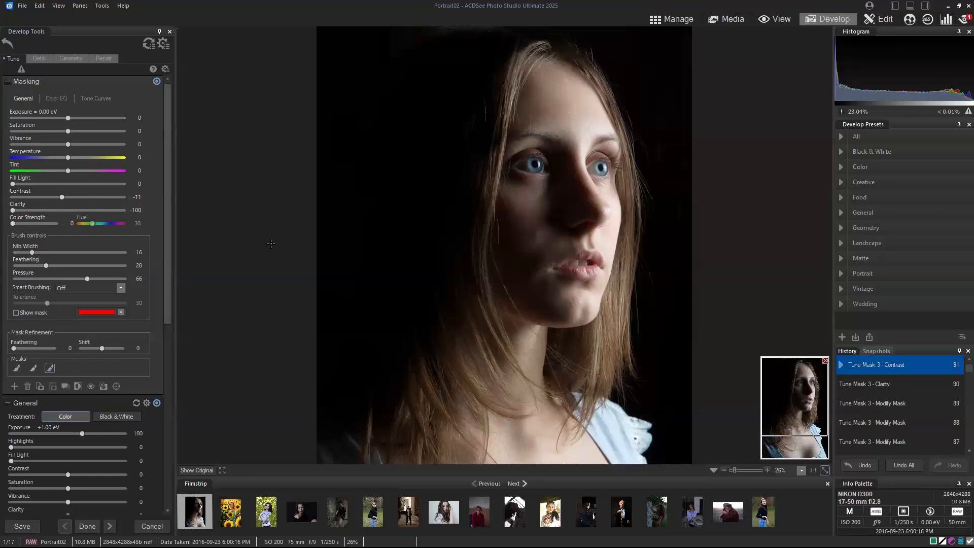
{"action": "left_click", "coordinate": [822, 468]}
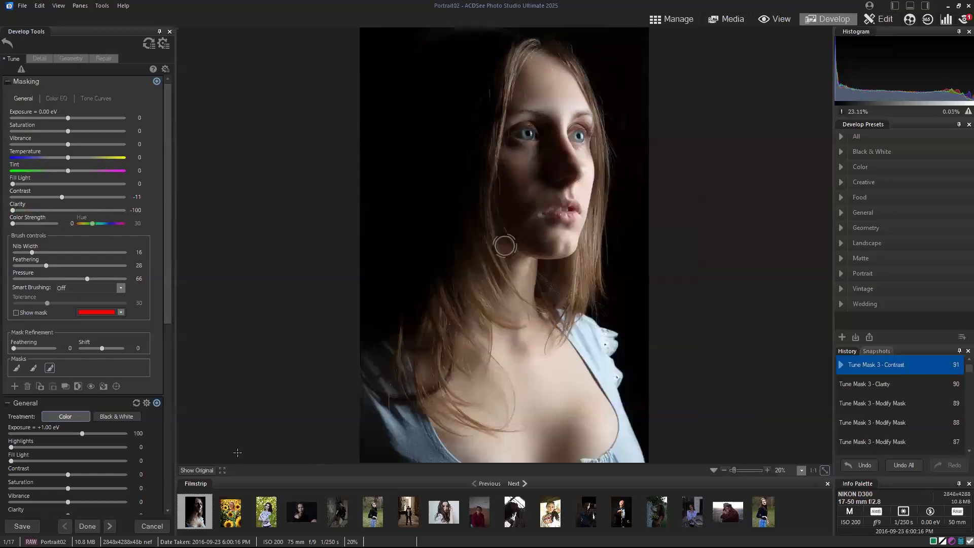
{"action": "left_click", "coordinate": [197, 470]}
In the subject mask's Color EQ, set the brightness of orange to 20 and of red to 14.
{"action": "left_click", "coordinate": [19, 368]}
{"action": "left_click", "coordinate": [60, 98]}
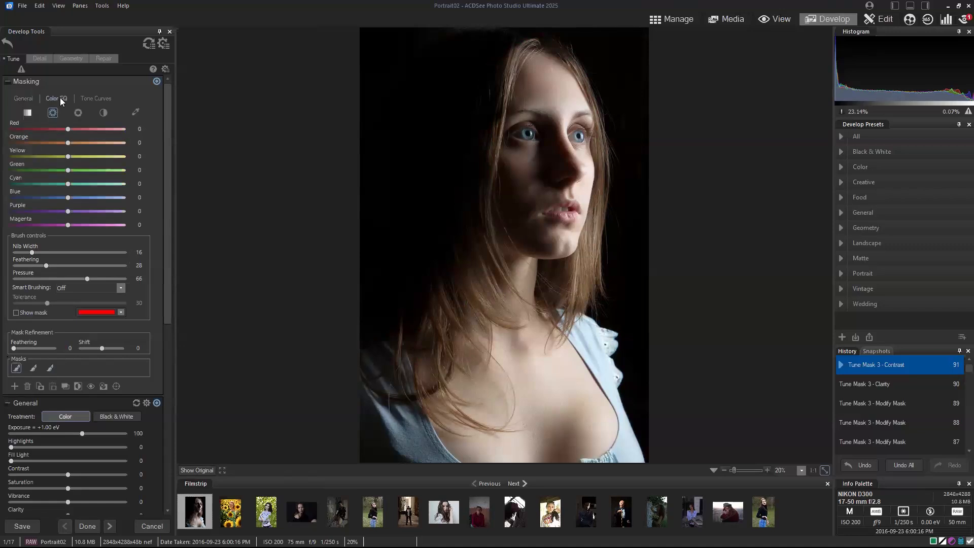
{"action": "left_click", "coordinate": [67, 128]}
{"action": "left_click_drag", "start_coordinate": [127, 129], "coordinate": [154, 127]}
{"action": "left_click_drag", "start_coordinate": [48, 123], "coordinate": [68, 121]}
{"action": "double_click", "coordinate": [68, 121]}
{"action": "left_click_drag", "start_coordinate": [59, 142], "coordinate": [4, 147]}
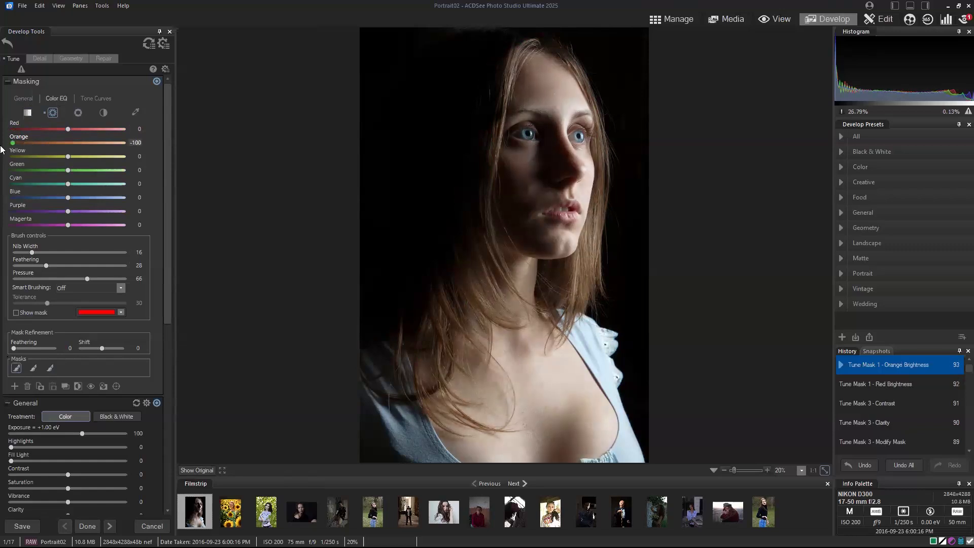
{"action": "left_click_drag", "start_coordinate": [31, 142], "coordinate": [134, 140]}
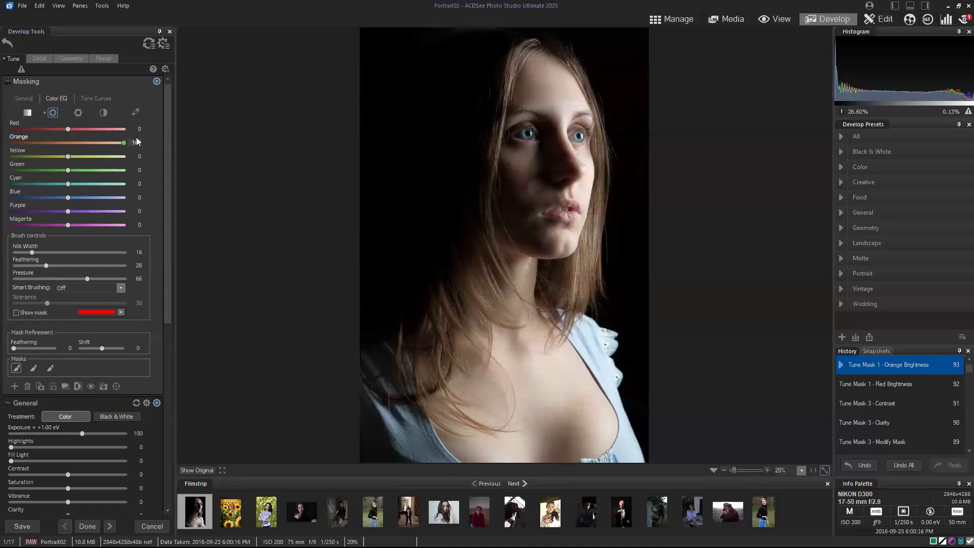
{"action": "mouse_move", "coordinate": [83, 143]}
{"action": "left_mouse_down"}
{"action": "mouse_move", "coordinate": [106, 143]}
{"action": "mouse_move", "coordinate": [68, 143]}
{"action": "left_mouse_up"}
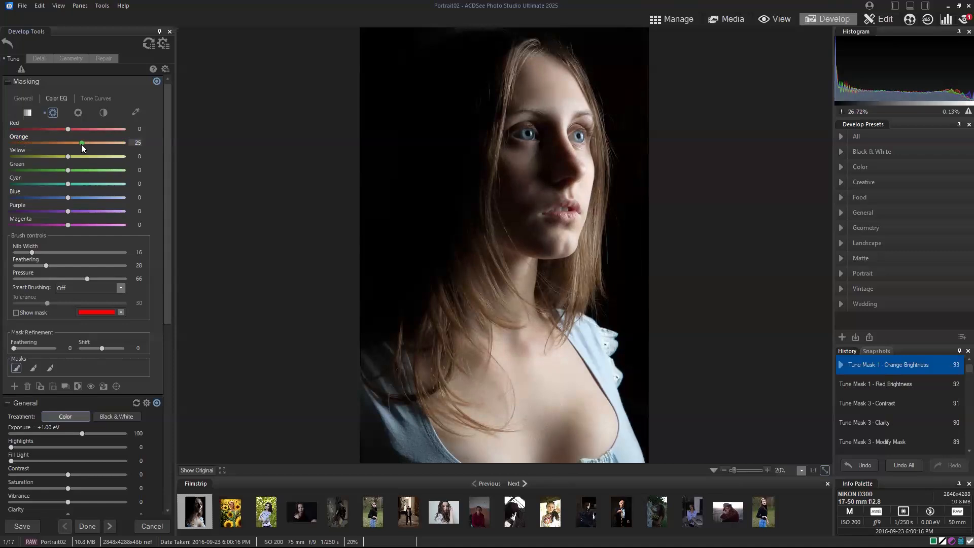
{"action": "mouse_move", "coordinate": [81, 147]}
{"action": "left_mouse_down"}
{"action": "mouse_move", "coordinate": [90, 129]}
{"action": "mouse_move", "coordinate": [76, 129]}
{"action": "left_mouse_up"}
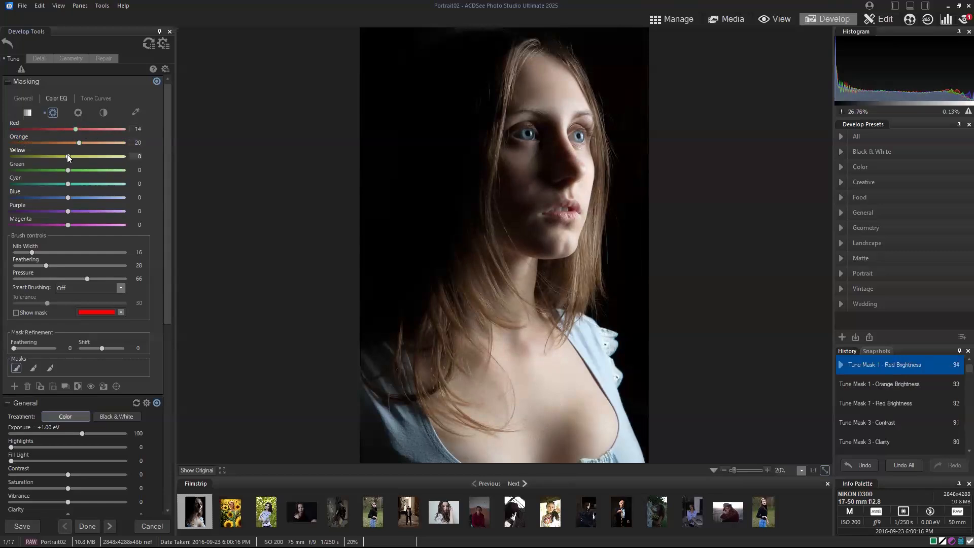
Set the subject mask's Color EQ saturation to 21 for orange, 16 for yellow and 32 for red.
{"action": "left_click", "coordinate": [29, 113]}
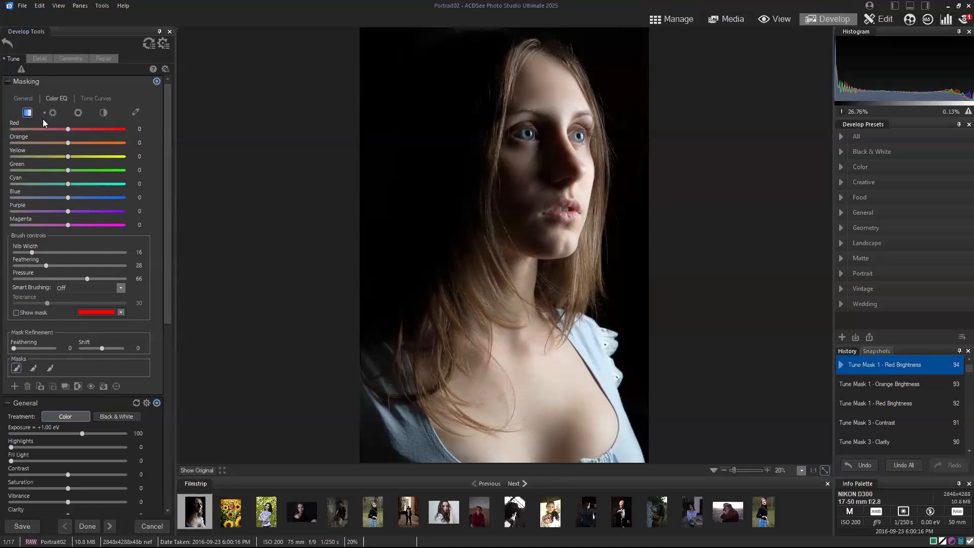
{"action": "left_click_drag", "start_coordinate": [68, 144], "coordinate": [76, 146]}
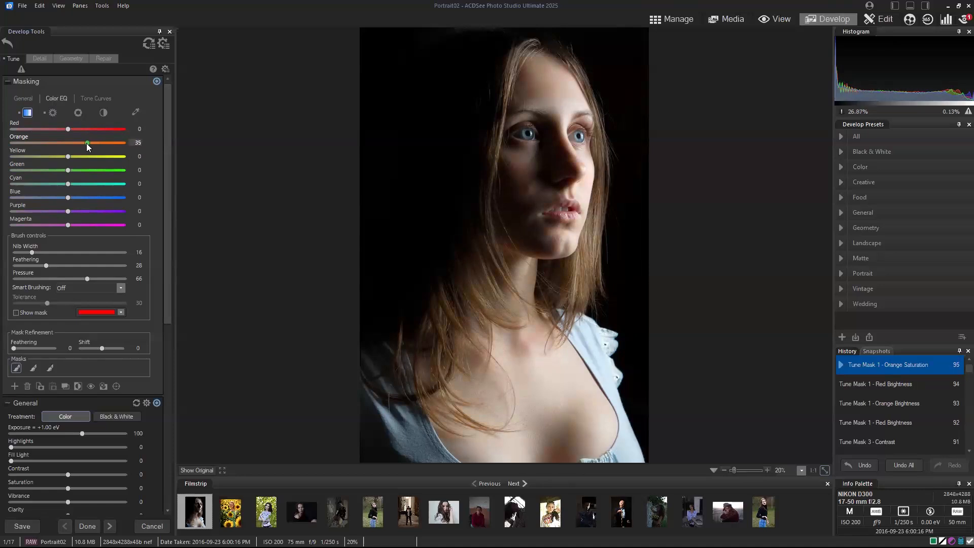
{"action": "mouse_move", "coordinate": [80, 143]}
{"action": "left_mouse_down"}
{"action": "mouse_move", "coordinate": [95, 153]}
{"action": "mouse_move", "coordinate": [77, 153]}
{"action": "mouse_move", "coordinate": [74, 129]}
{"action": "left_mouse_up"}
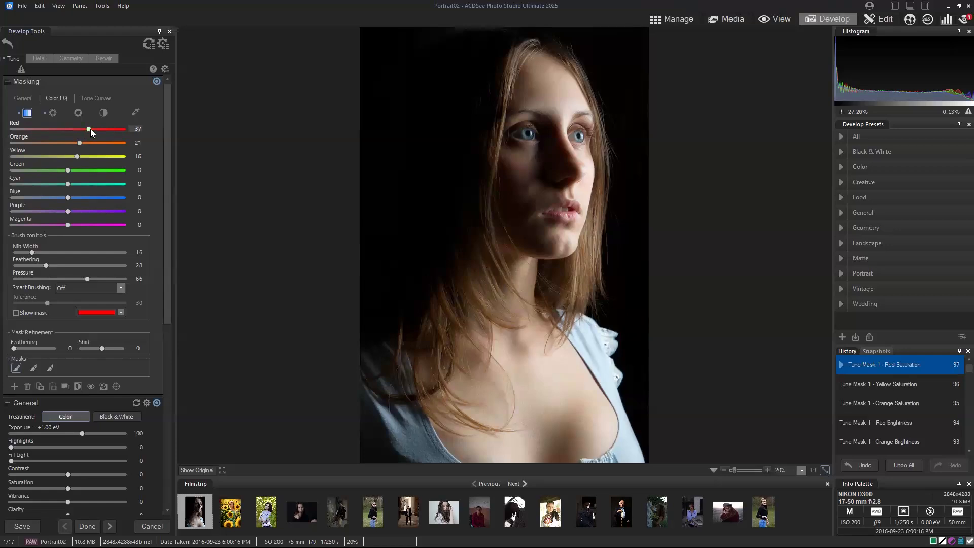
{"action": "left_click_drag", "start_coordinate": [87, 128], "coordinate": [85, 129]}
Compare the edited portrait repeatedly with the original to judge the color changes.
{"action": "left_click", "coordinate": [205, 469]}
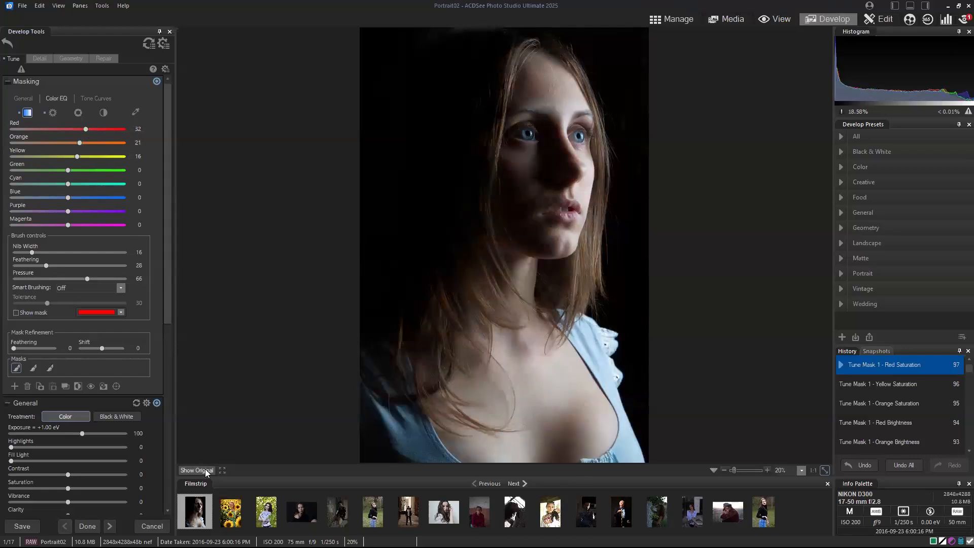
{"action": "left_click", "coordinate": [205, 468]}
{"action": "left_click", "coordinate": [205, 468]}
{"action": "left_click", "coordinate": [205, 468]}
{"action": "left_click", "coordinate": [205, 469]}
{"action": "left_click", "coordinate": [205, 469]}
{"action": "left_click", "coordinate": [205, 469]}
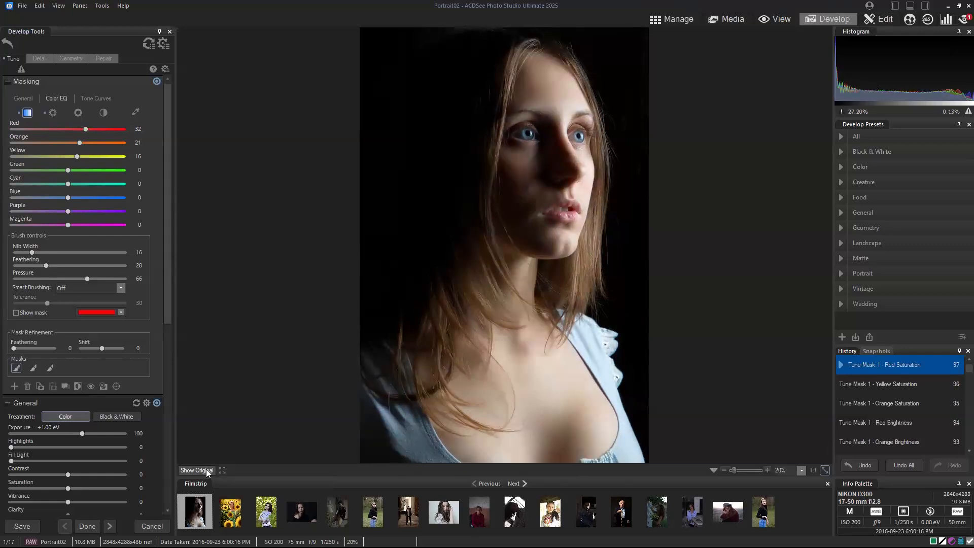
Add another brush mask and paint over both eyes with nib width 3, checking the coverage with the mask overlay.
{"action": "left_click", "coordinate": [23, 98]}
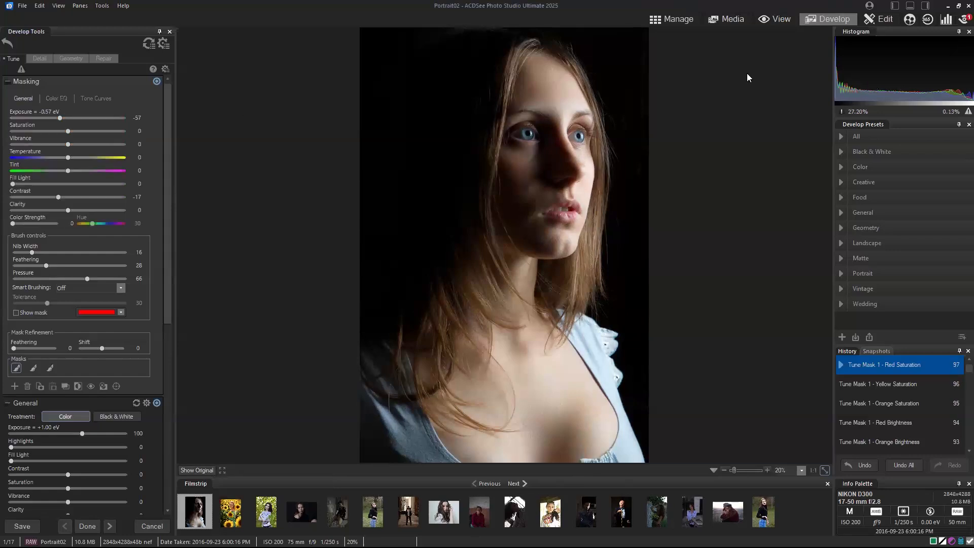
{"action": "left_click", "coordinate": [14, 389]}
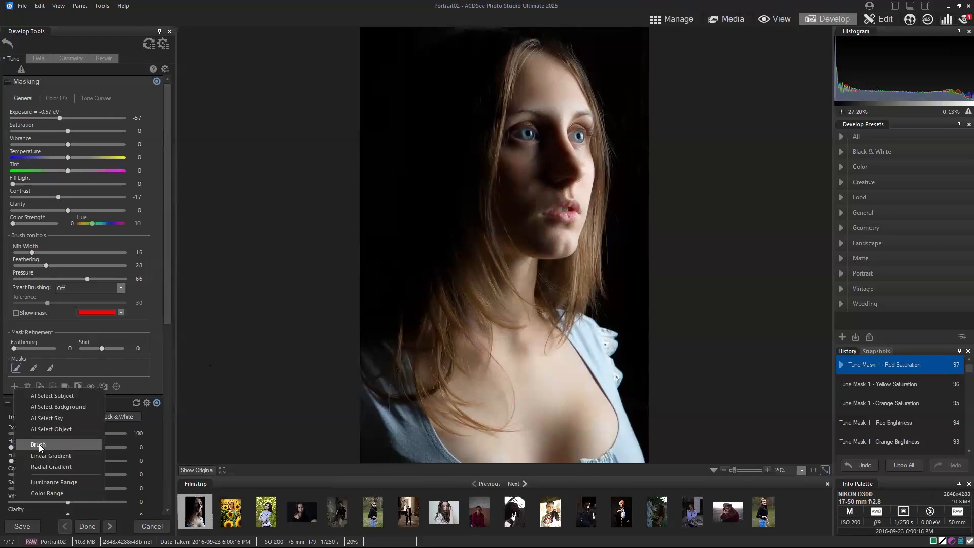
{"action": "left_click", "coordinate": [40, 446]}
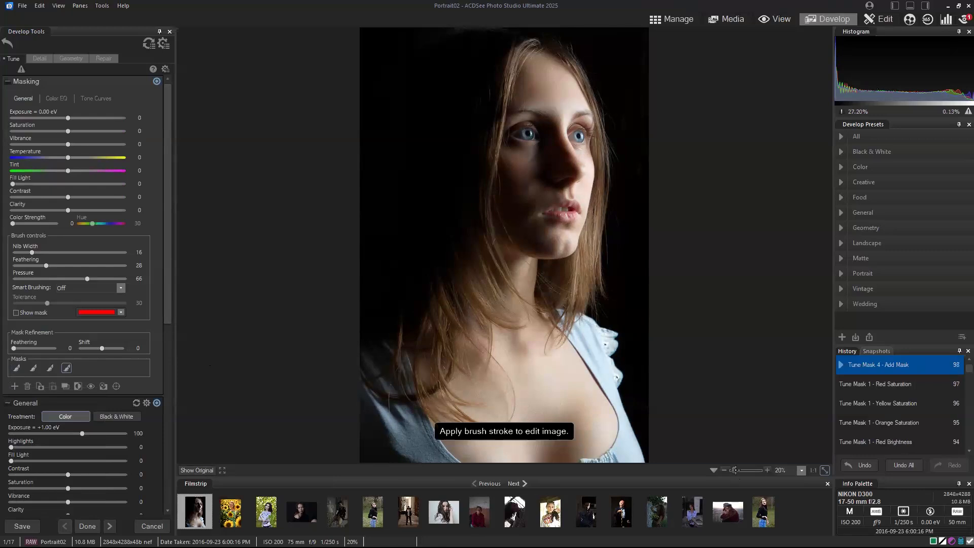
{"action": "left_click_drag", "start_coordinate": [735, 470], "coordinate": [739, 470]}
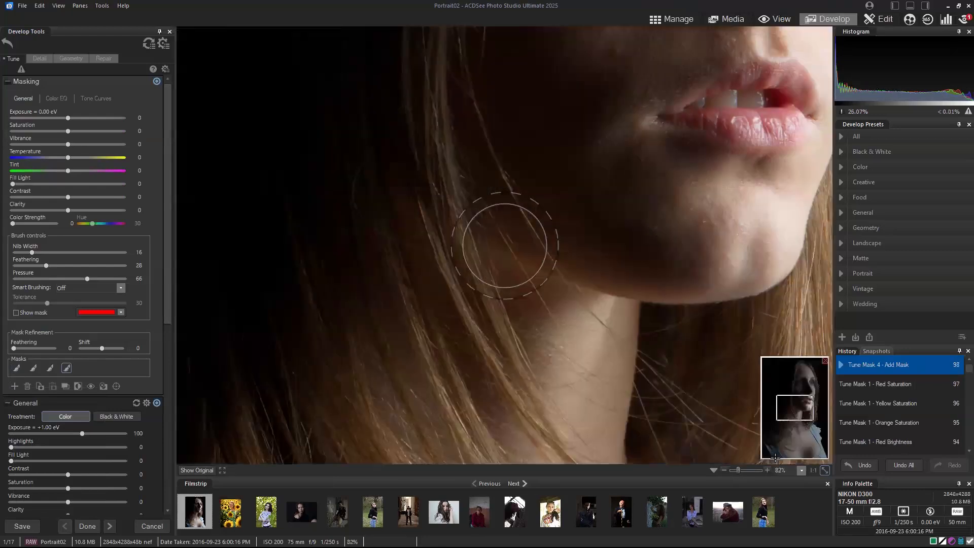
{"action": "left_click_drag", "start_coordinate": [799, 400], "coordinate": [802, 382]}
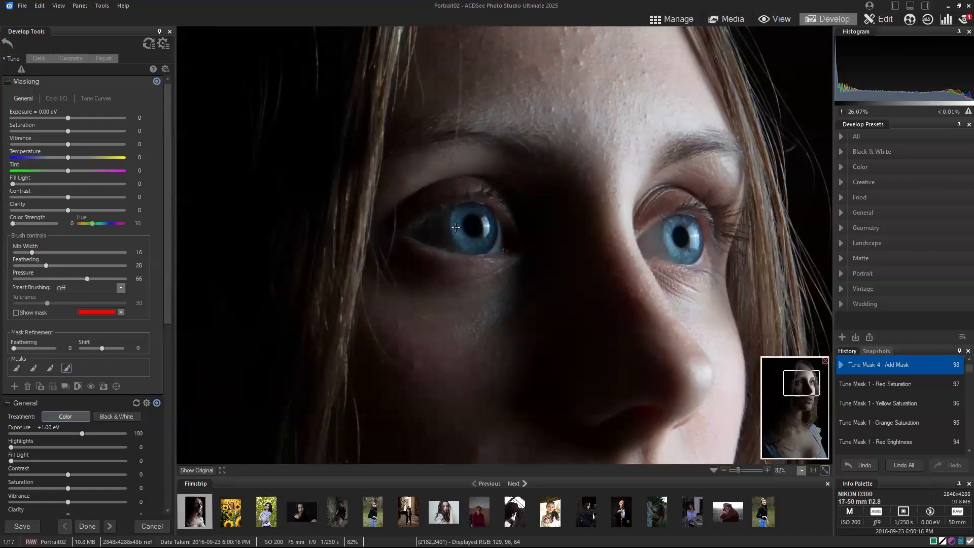
{"action": "left_click", "coordinate": [16, 313]}
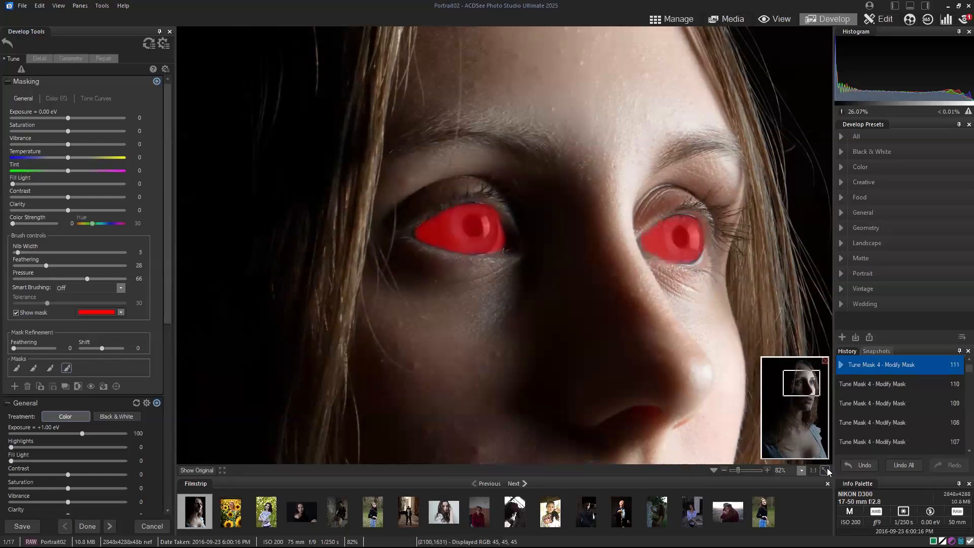
{"action": "left_click", "coordinate": [826, 470]}
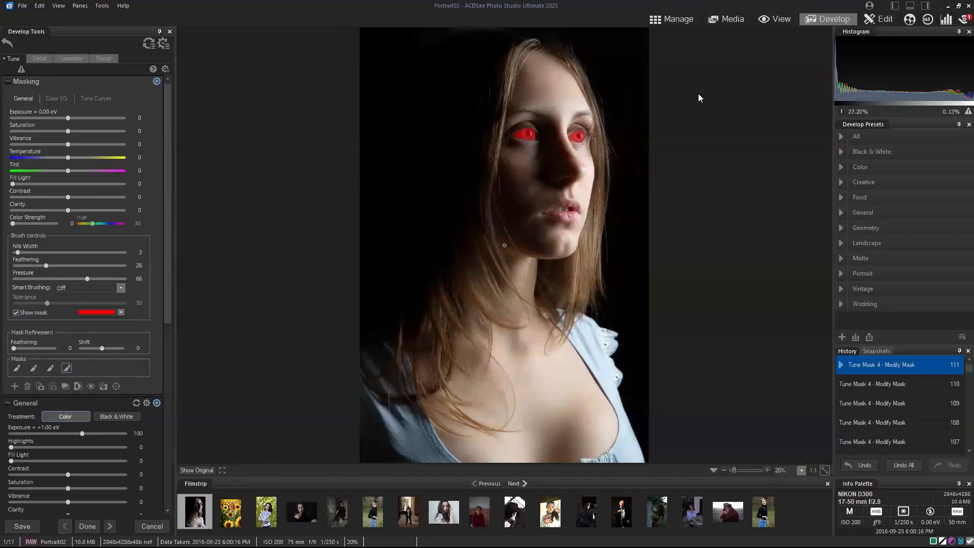
{"action": "left_click", "coordinate": [15, 313]}
Set the eye mask's exposure to +0.09 eV and saturation to 33, and compare the portrait with the original.
{"action": "left_click_drag", "start_coordinate": [69, 131], "coordinate": [94, 131]}
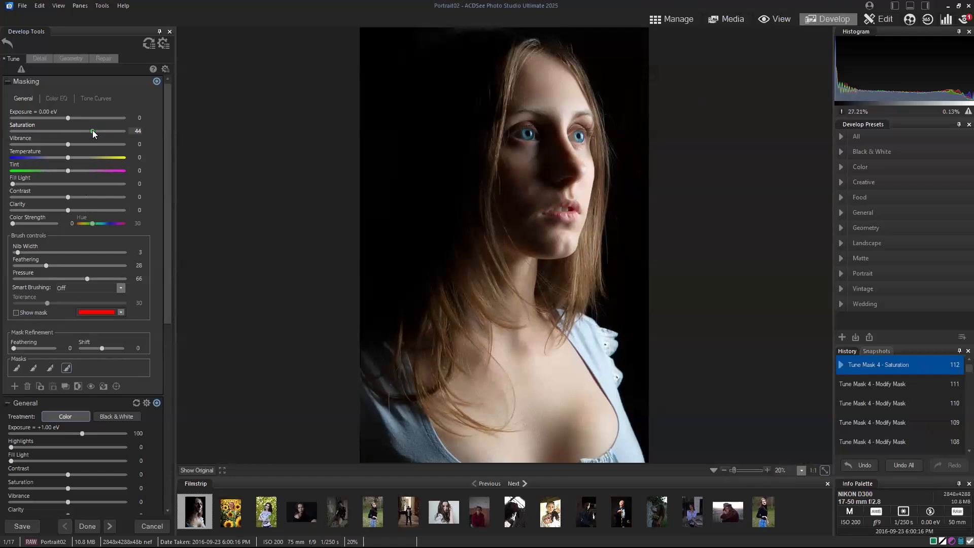
{"action": "left_click_drag", "start_coordinate": [90, 130], "coordinate": [69, 118]}
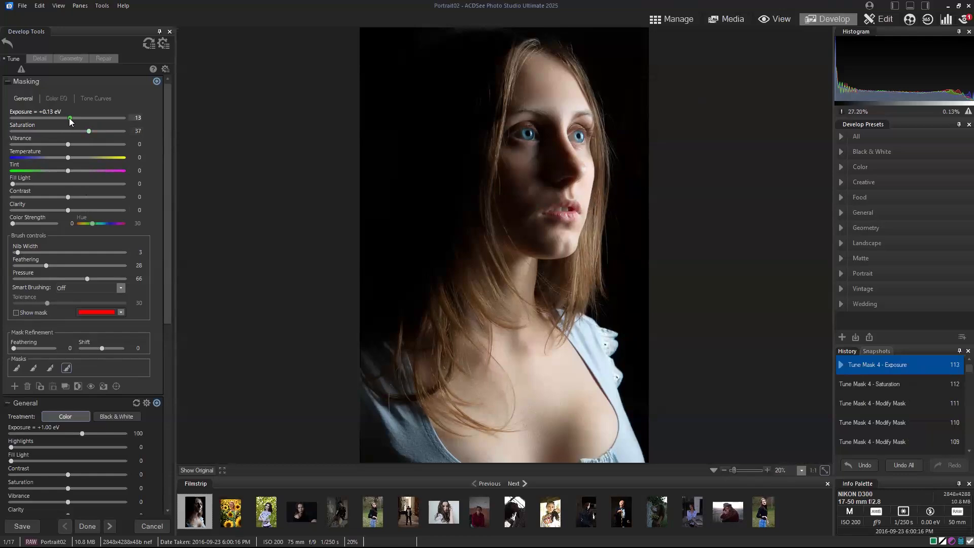
{"action": "left_click_drag", "start_coordinate": [69, 118], "coordinate": [85, 131]}
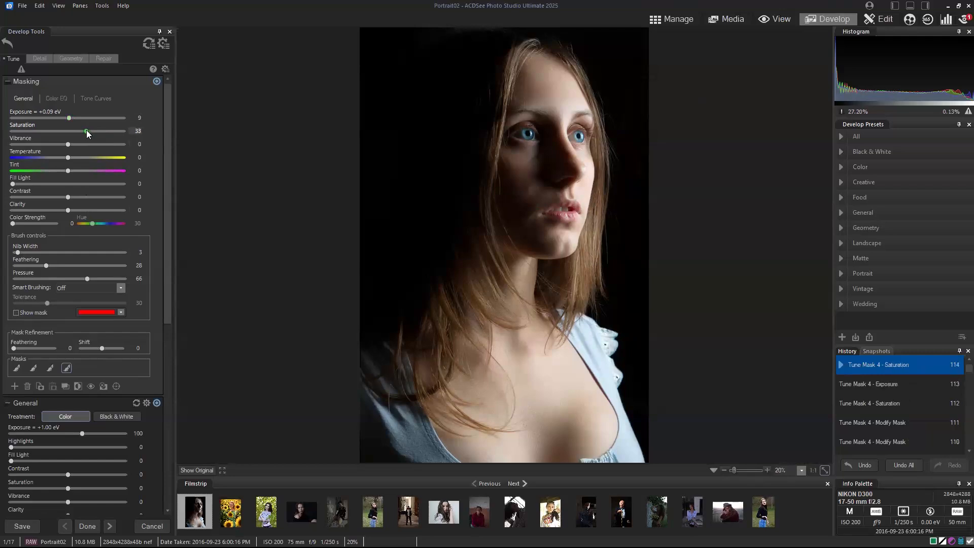
{"action": "left_click", "coordinate": [201, 470]}
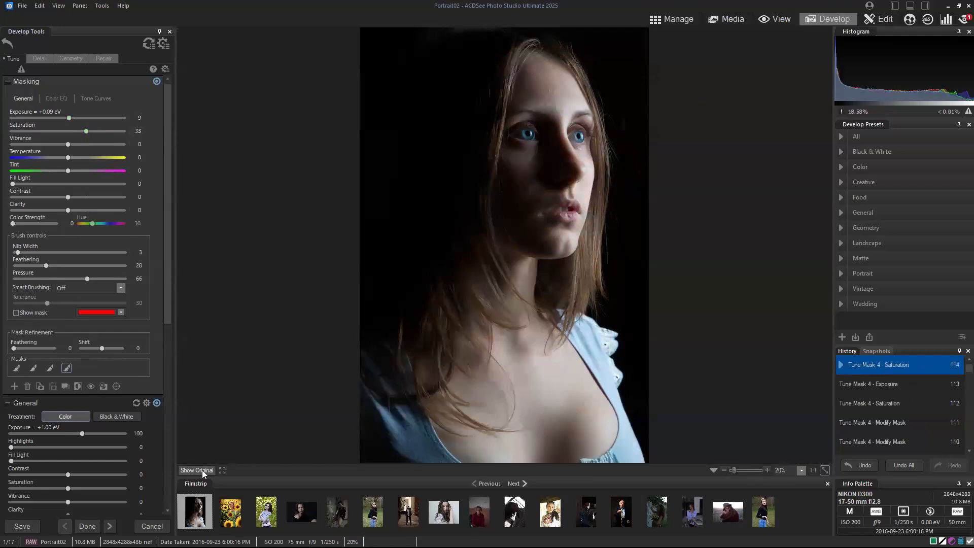
{"action": "left_click", "coordinate": [202, 470]}
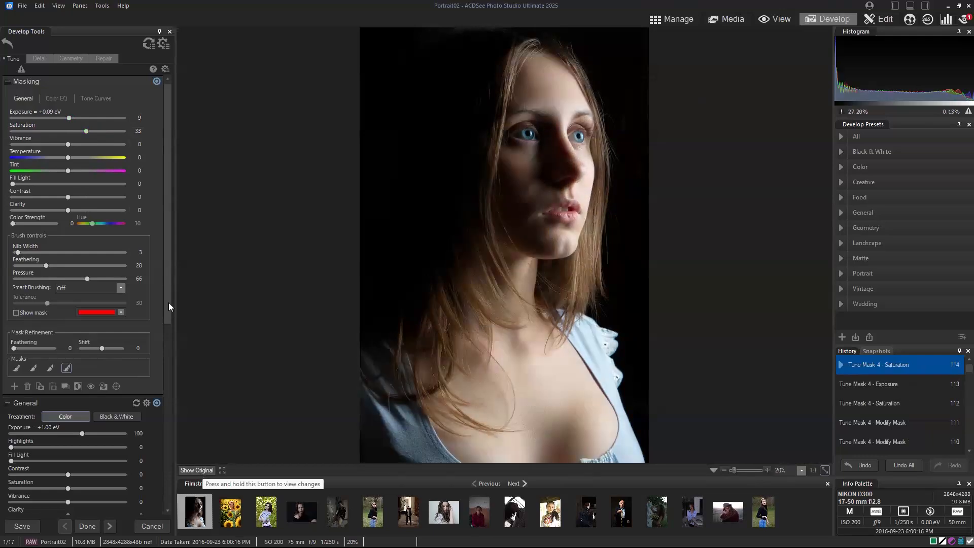
Try out the Post-Crop Vignette strength on the portrait and return it to 0.
{"action": "left_click_drag", "start_coordinate": [168, 304], "coordinate": [181, 513]}
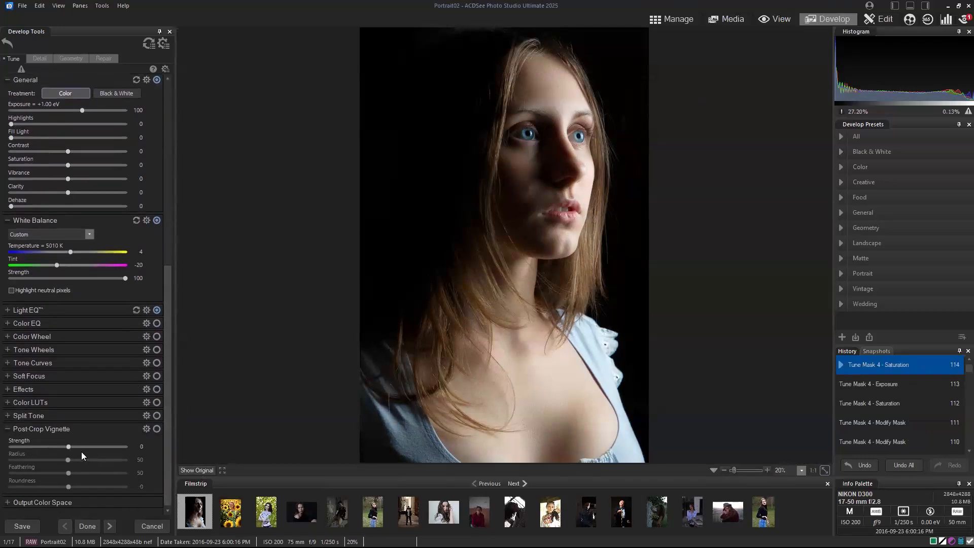
{"action": "mouse_move", "coordinate": [68, 446]}
{"action": "left_mouse_down"}
{"action": "mouse_move", "coordinate": [10, 453]}
{"action": "mouse_move", "coordinate": [69, 453]}
{"action": "left_mouse_up"}
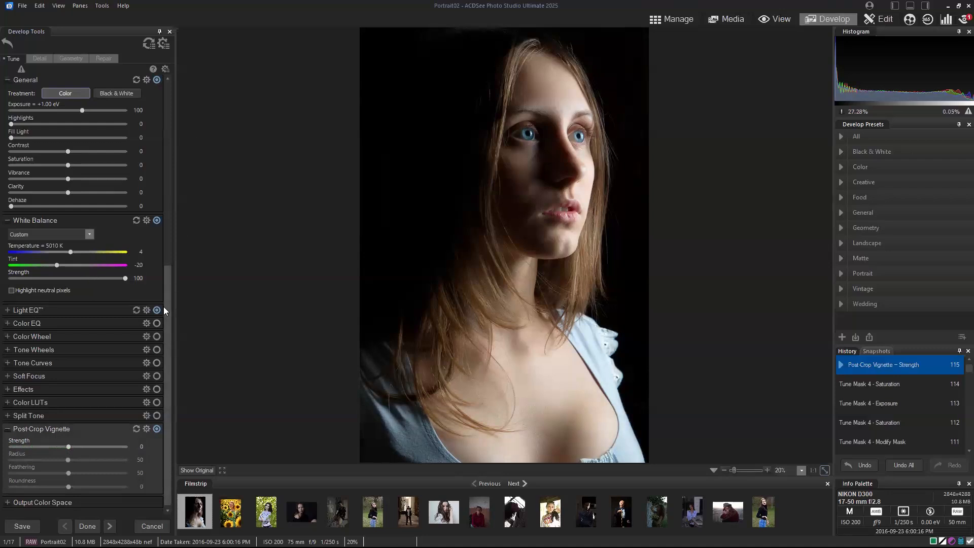
Collapse the Post-Crop Vignette settings and expand the Color LUTs settings.
{"action": "left_click", "coordinate": [29, 429]}
{"action": "left_click", "coordinate": [7, 462]}
{"action": "scroll", "coordinate": [167, 482], "scroll_direction": "down", "scroll_amount": 1}
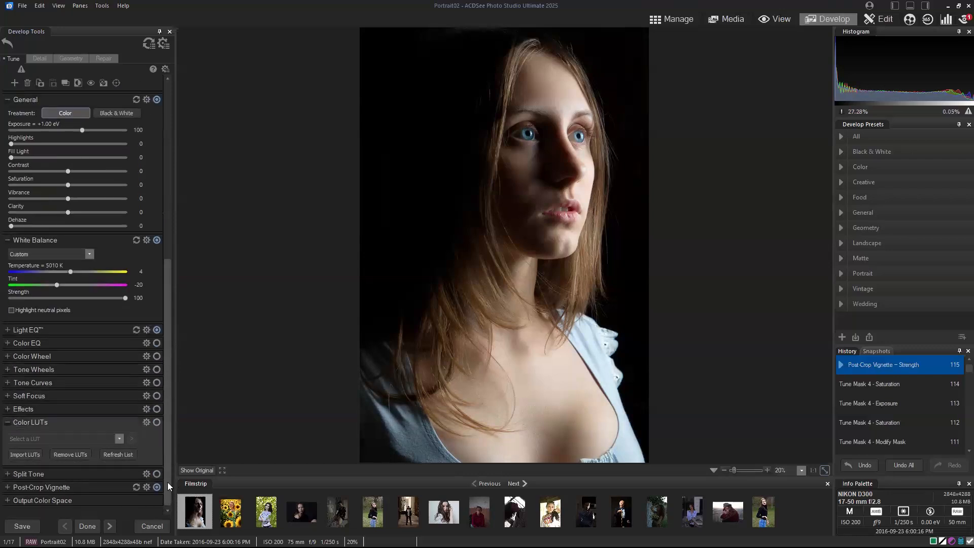
Look through the available color LUTs and the Effects settings, and collapse the Effects, White Balance and General settings.
{"action": "left_click", "coordinate": [120, 439]}
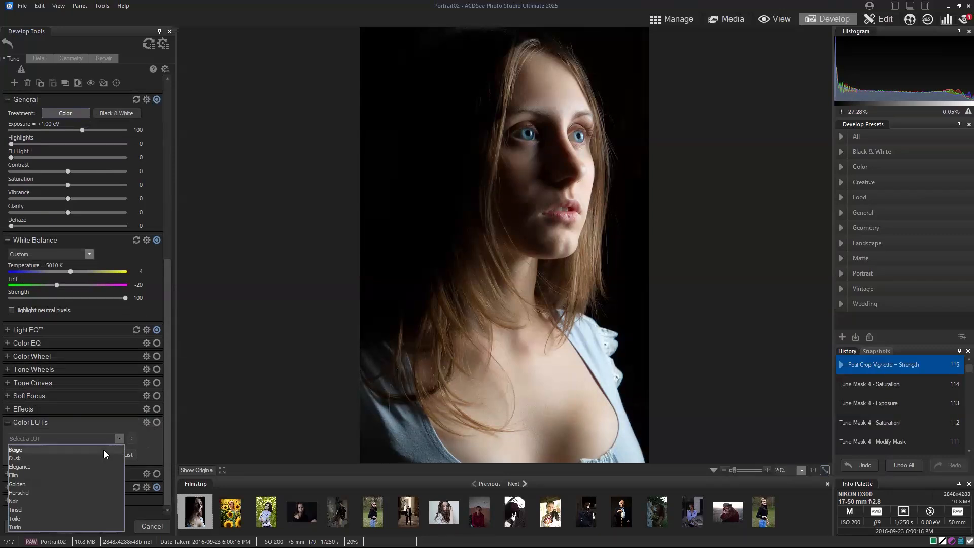
{"action": "left_click", "coordinate": [63, 422]}
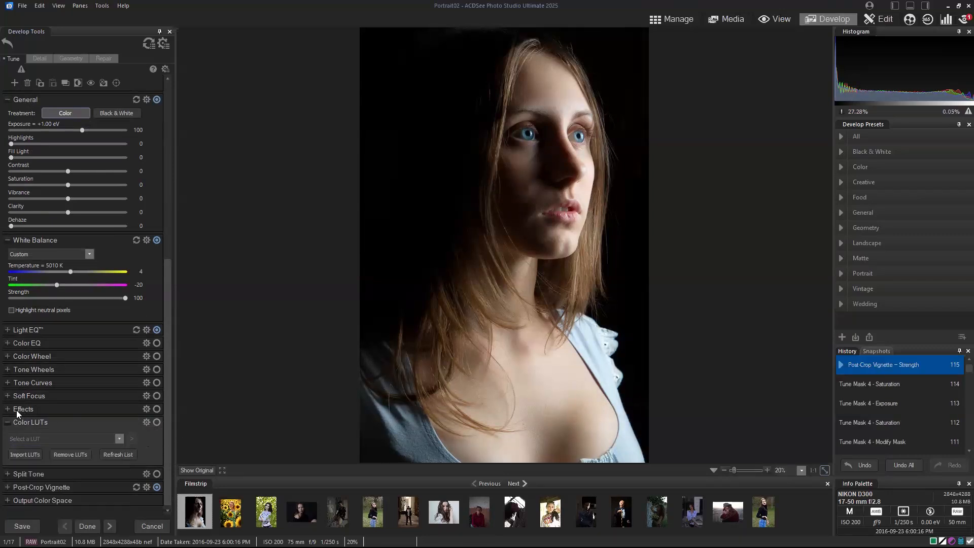
{"action": "left_click", "coordinate": [113, 408]}
{"action": "left_click_drag", "start_coordinate": [168, 384], "coordinate": [167, 459]}
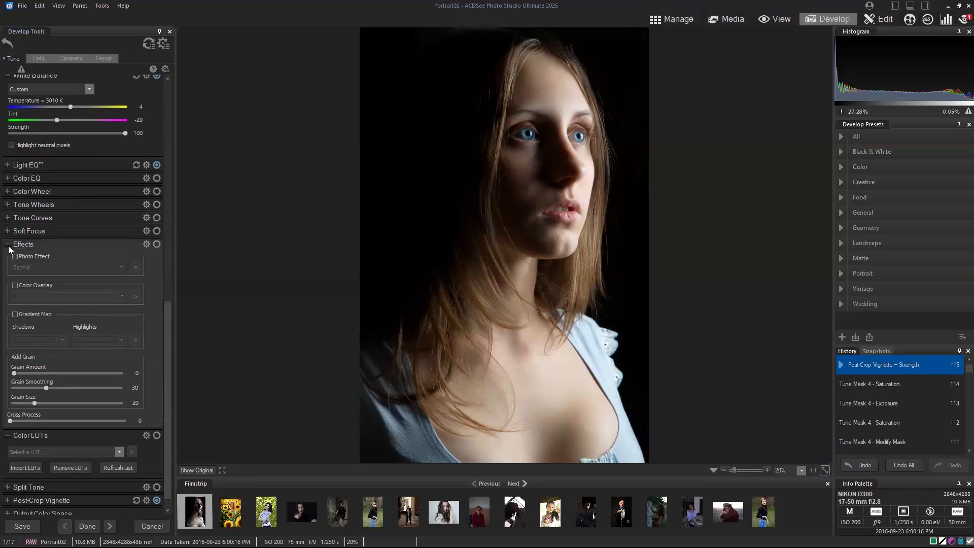
{"action": "left_click", "coordinate": [8, 245]}
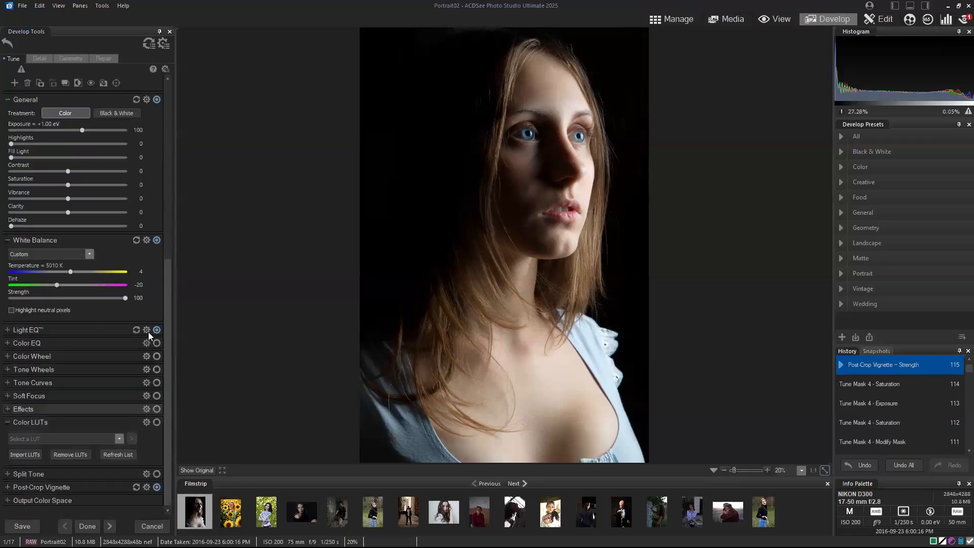
{"action": "left_click", "coordinate": [8, 240]}
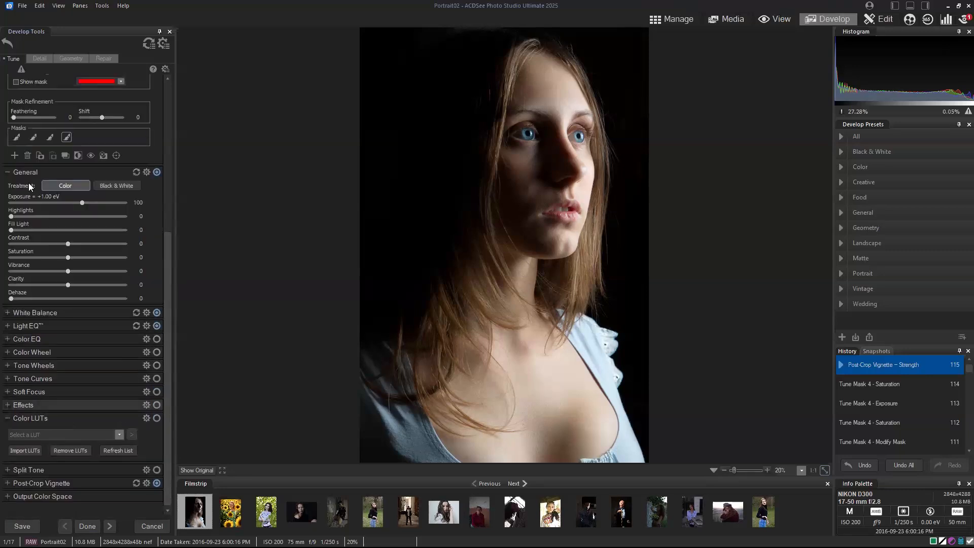
{"action": "left_click", "coordinate": [8, 173]}
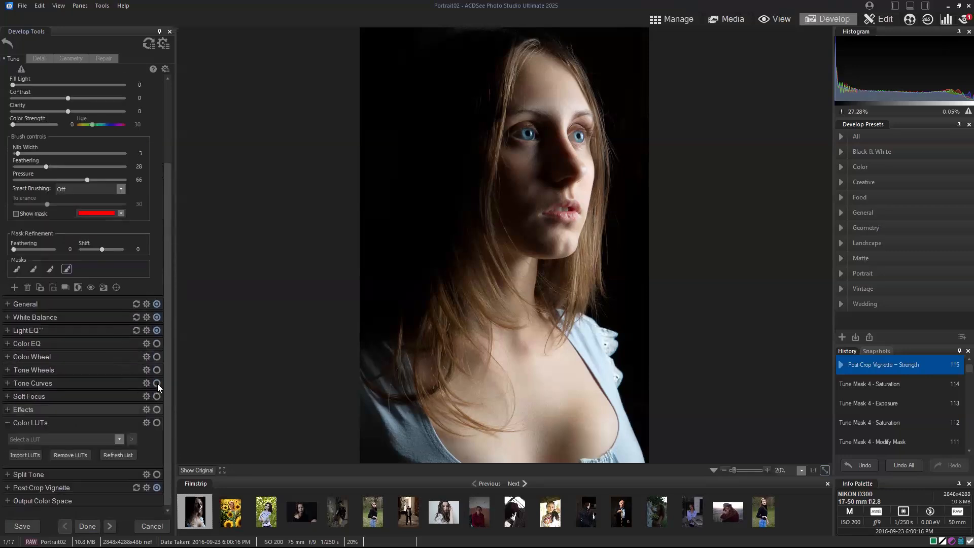
Apply the Beige color LUT to the portrait and keep the Color LUTs settings expanded.
{"action": "left_click", "coordinate": [118, 439]}
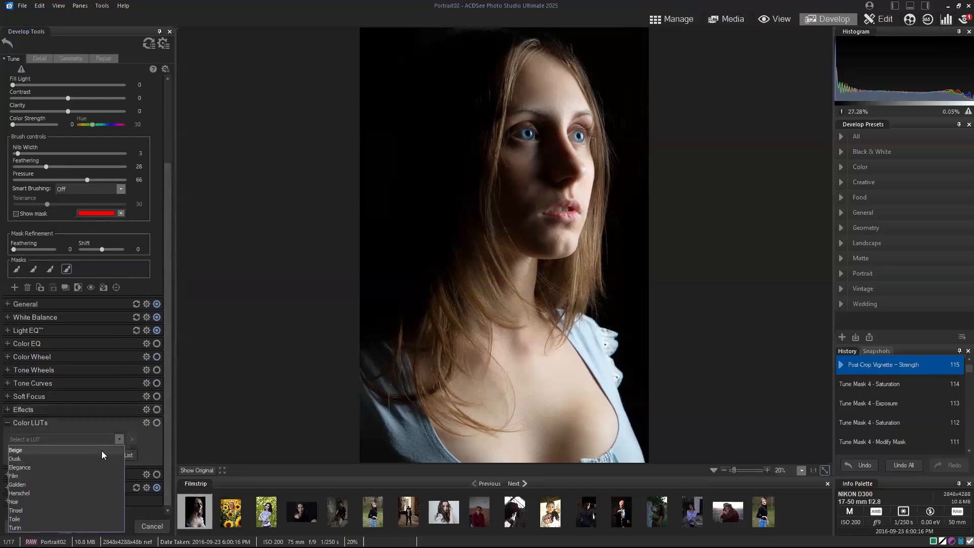
{"action": "left_click", "coordinate": [102, 451]}
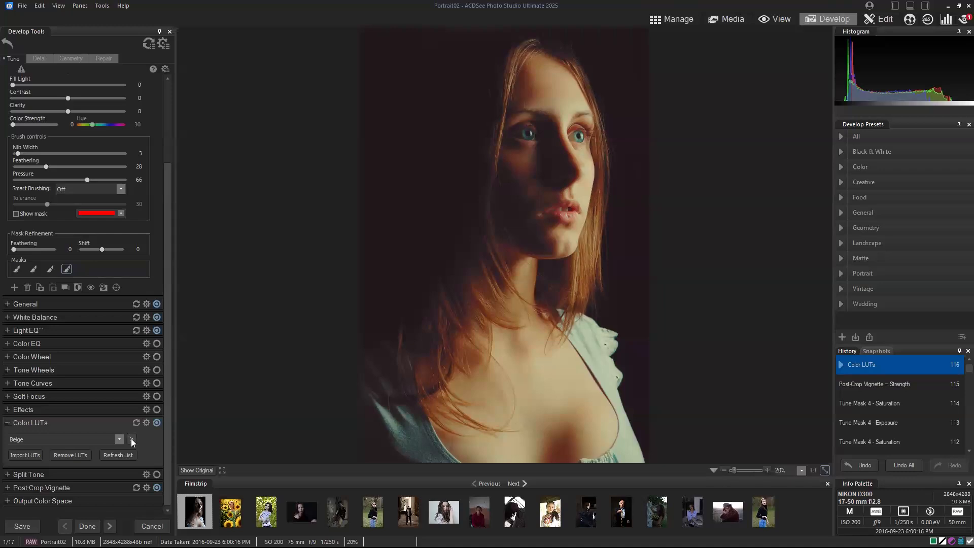
{"action": "left_click", "coordinate": [65, 423]}
{"action": "left_click", "coordinate": [8, 462]}
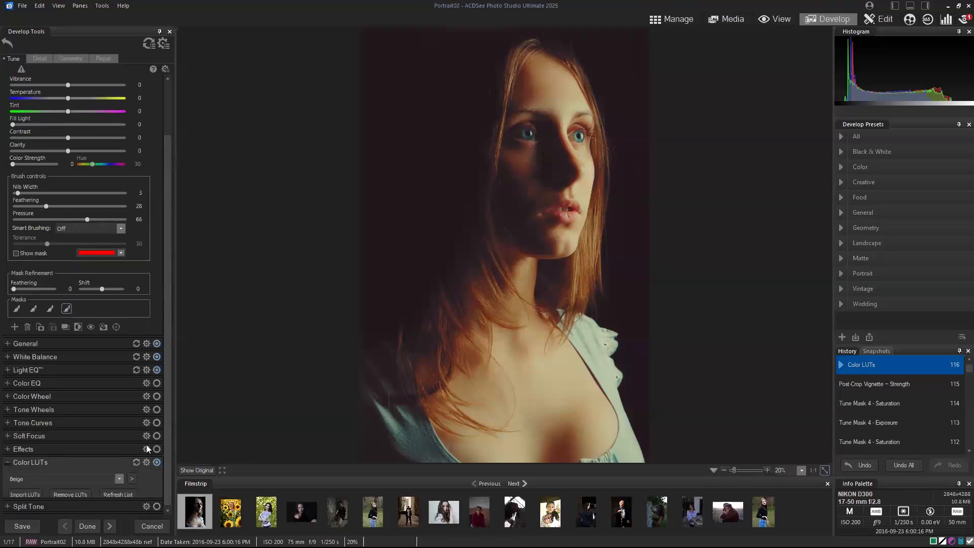
{"action": "scroll", "coordinate": [162, 456], "scroll_direction": "down", "scroll_amount": 2}
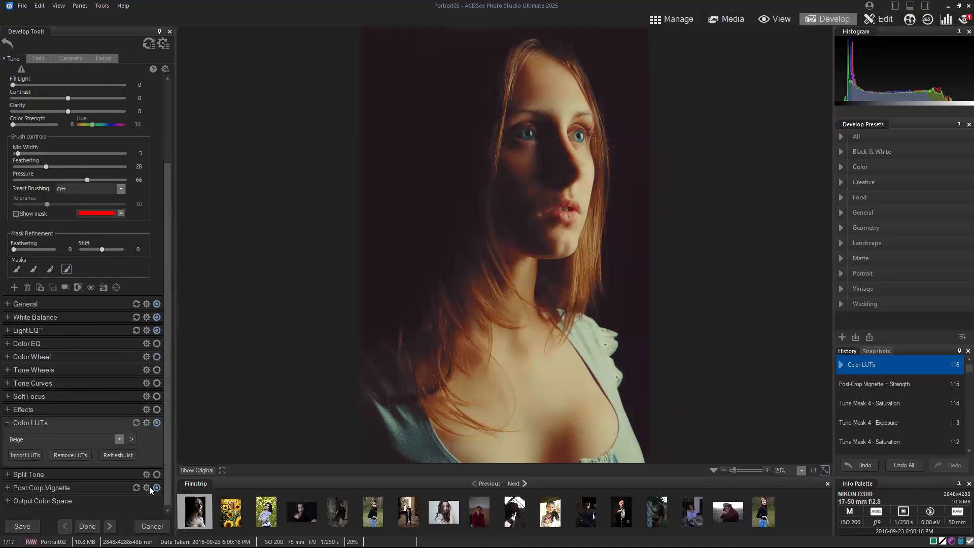
Try lower opacity values for the Beige LUT, including 28, with the Normal blend mode.
{"action": "left_click", "coordinate": [132, 439]}
{"action": "left_click_drag", "start_coordinate": [231, 466], "coordinate": [161, 465]}
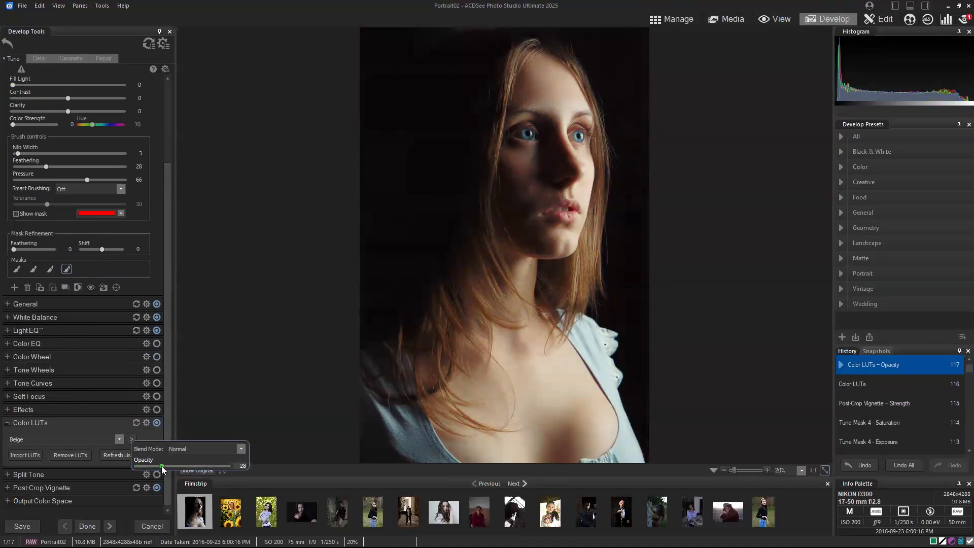
{"action": "left_click", "coordinate": [201, 472]}
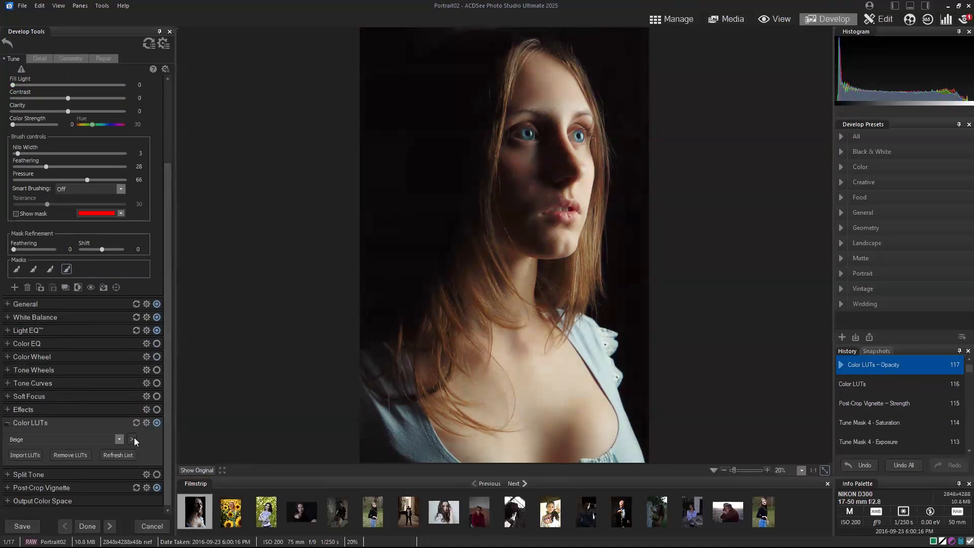
{"action": "left_click", "coordinate": [181, 462]}
{"action": "left_click", "coordinate": [196, 482]}
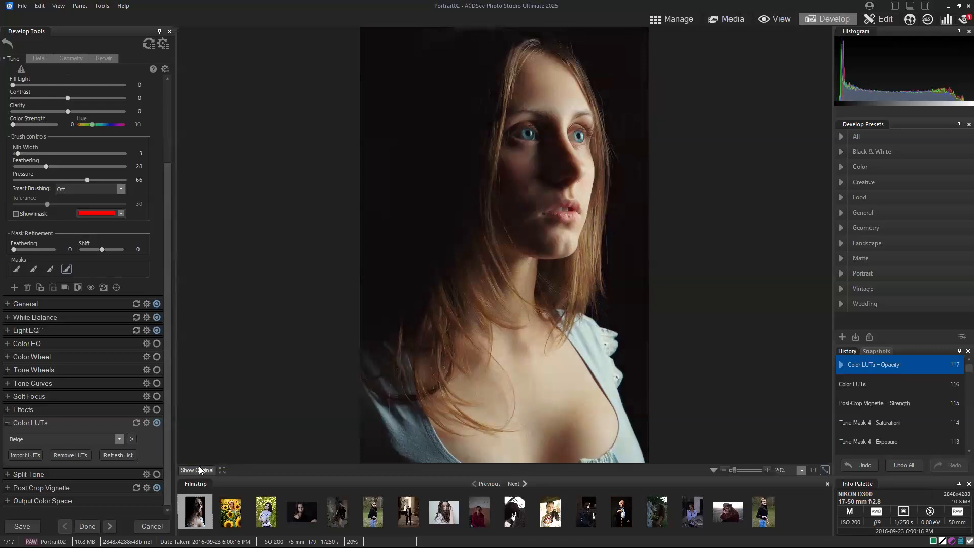
Compare the portrait with the original and set the Beige LUT's opacity to 72.
{"action": "left_click", "coordinate": [197, 470]}
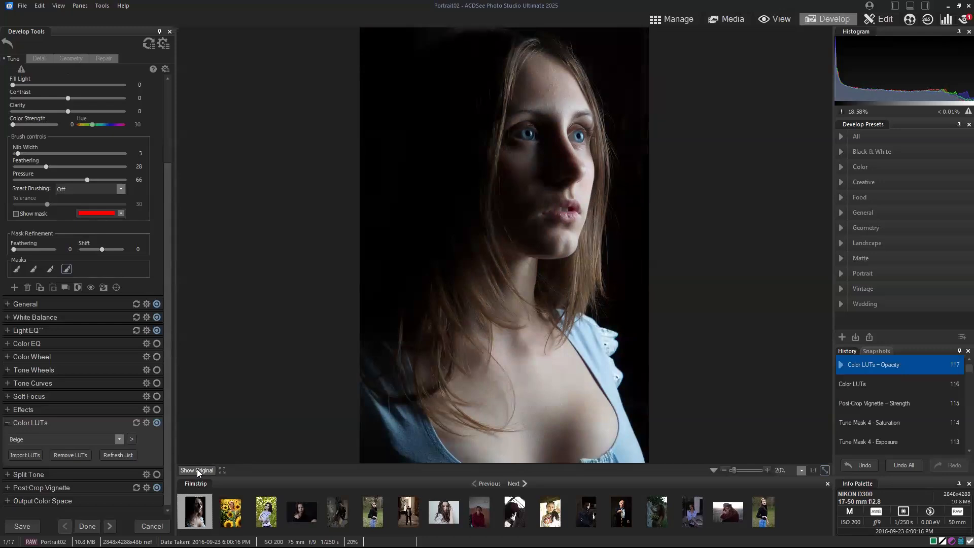
{"action": "left_click", "coordinate": [197, 470]}
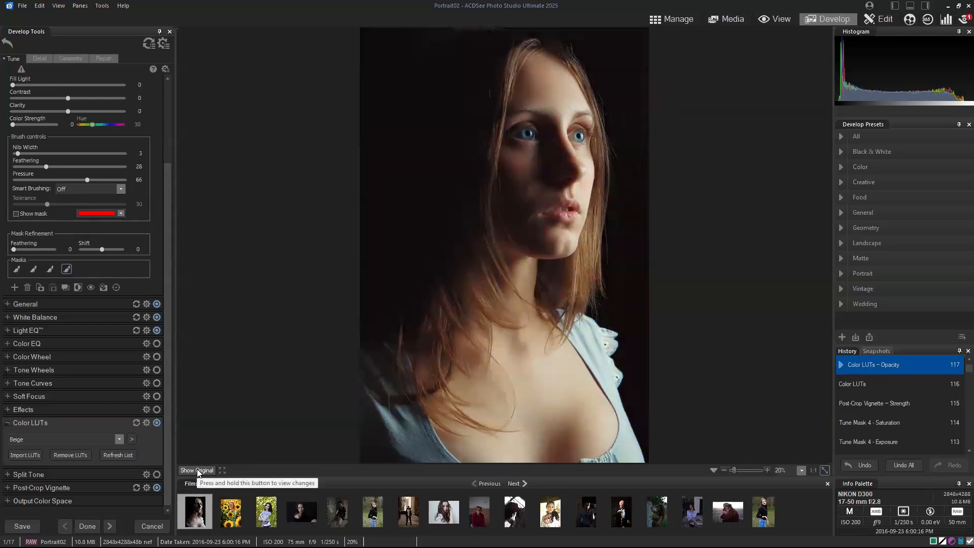
{"action": "left_click", "coordinate": [197, 469]}
{"action": "left_click", "coordinate": [197, 470]}
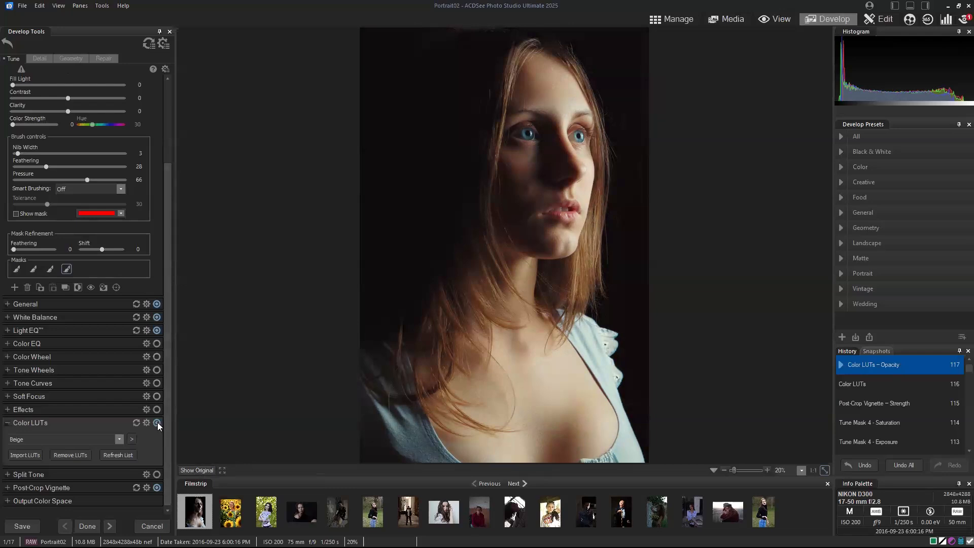
{"action": "left_click", "coordinate": [132, 439]}
{"action": "left_click_drag", "start_coordinate": [210, 465], "coordinate": [205, 466]}
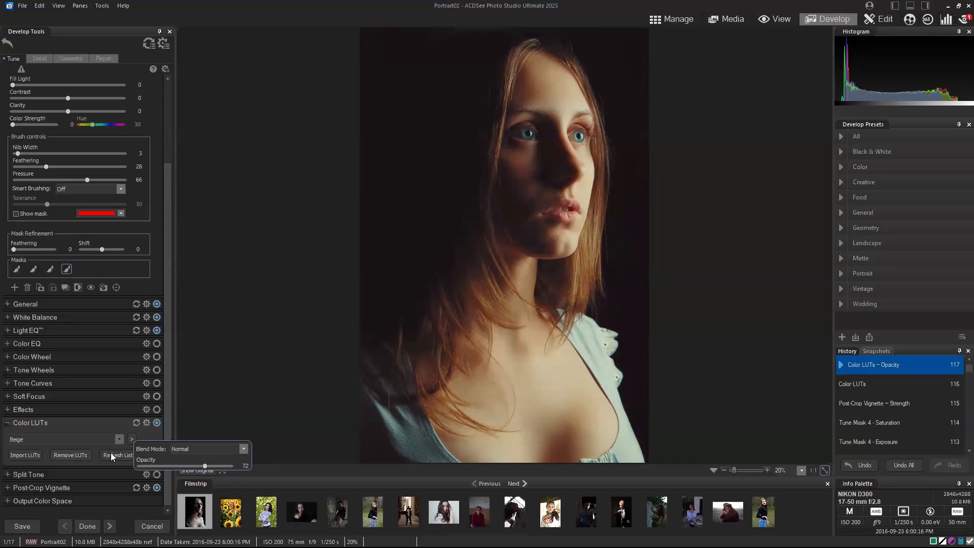
Try out the Dusk and Elegance color LUTs on the portrait and reduce the opacity of Elegance.
{"action": "left_click", "coordinate": [121, 439]}
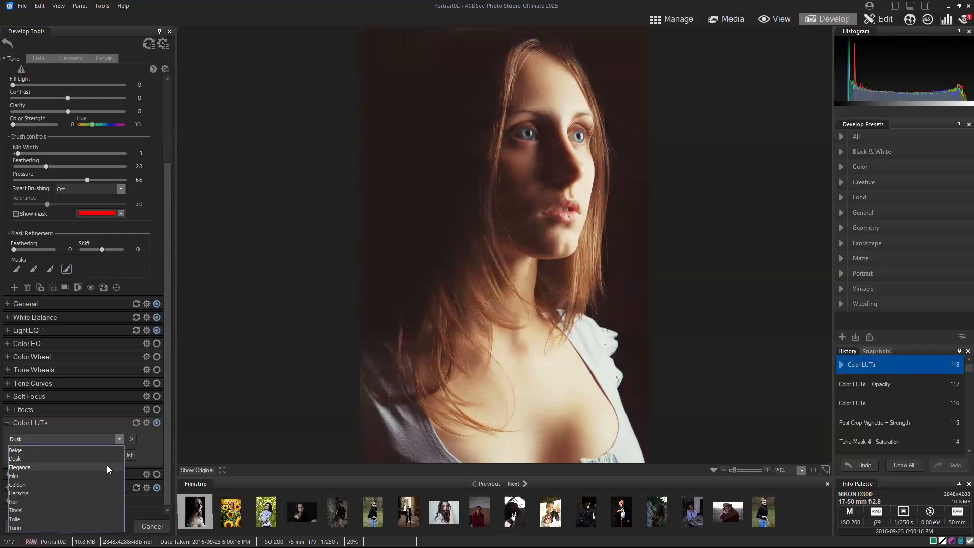
{"action": "left_click", "coordinate": [120, 440]}
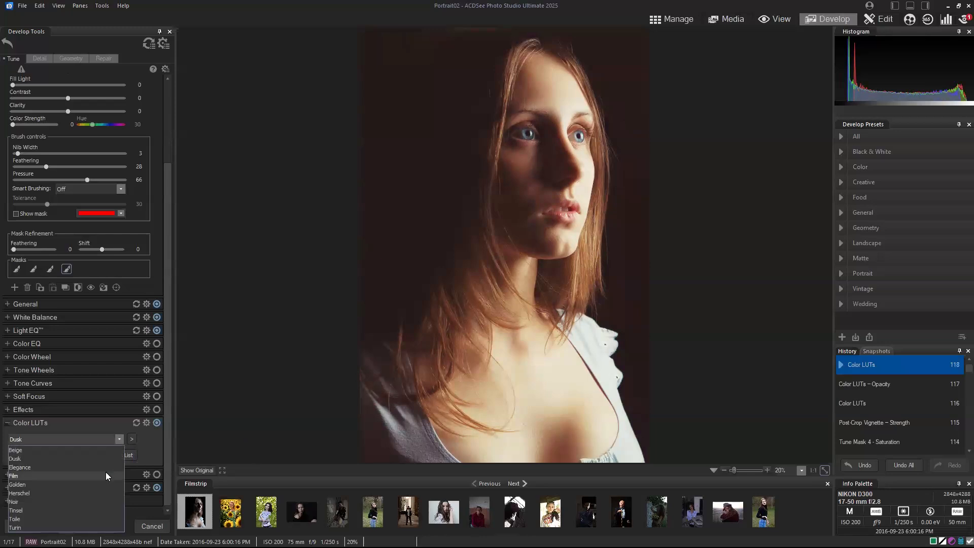
{"action": "left_click", "coordinate": [104, 466]}
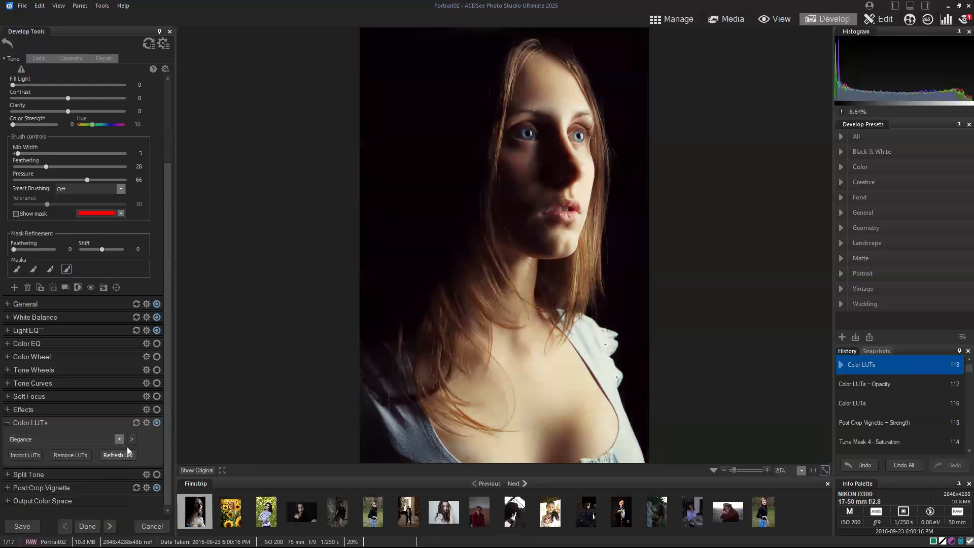
{"action": "left_click", "coordinate": [133, 441]}
{"action": "left_click_drag", "start_coordinate": [203, 467], "coordinate": [246, 466]}
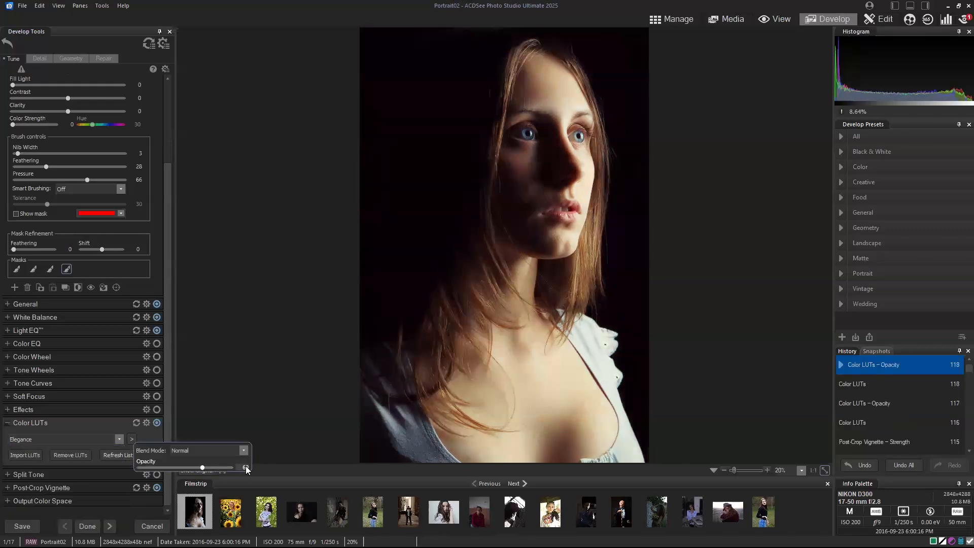
Apply the Film color LUT to the portrait and set its opacity to 54 with the Normal blend mode.
{"action": "left_click", "coordinate": [120, 440]}
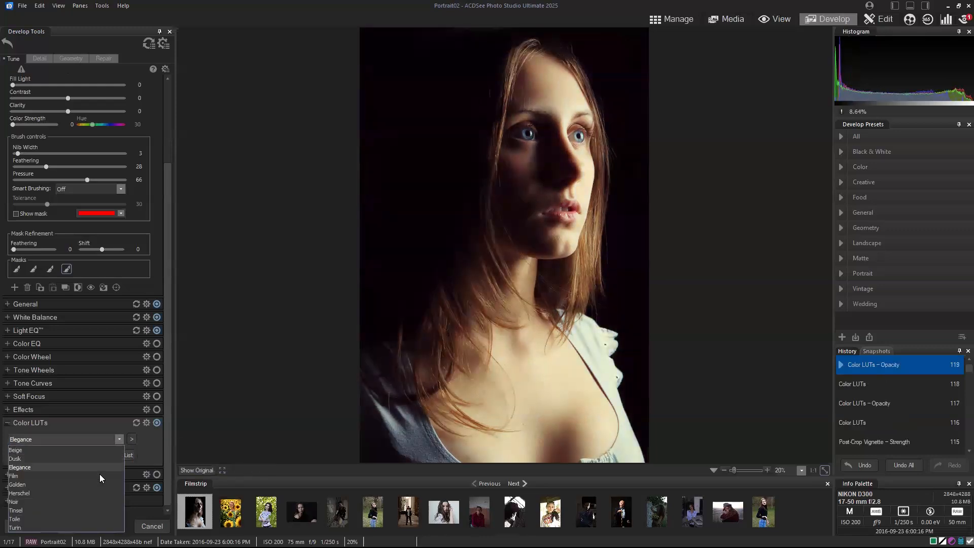
{"action": "left_click", "coordinate": [101, 475]}
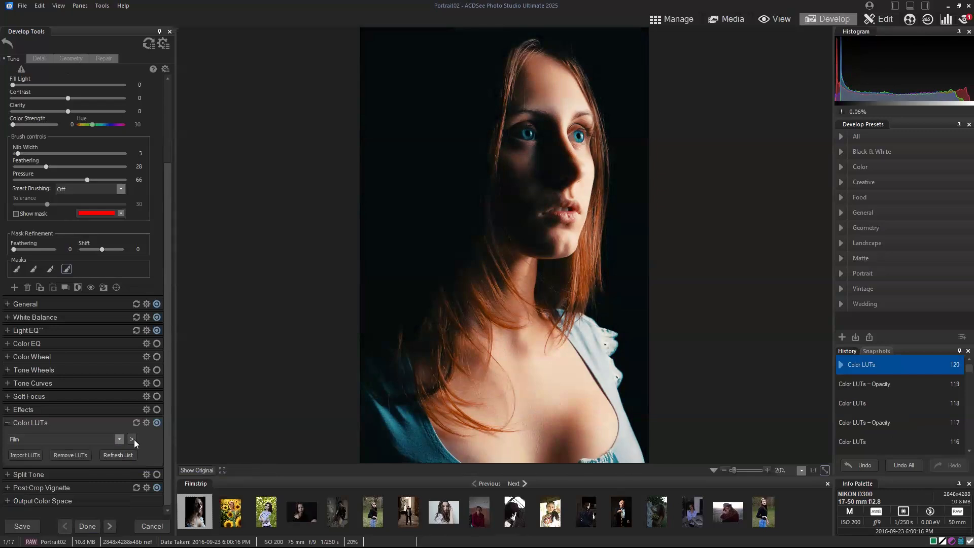
{"action": "left_click", "coordinate": [133, 439]}
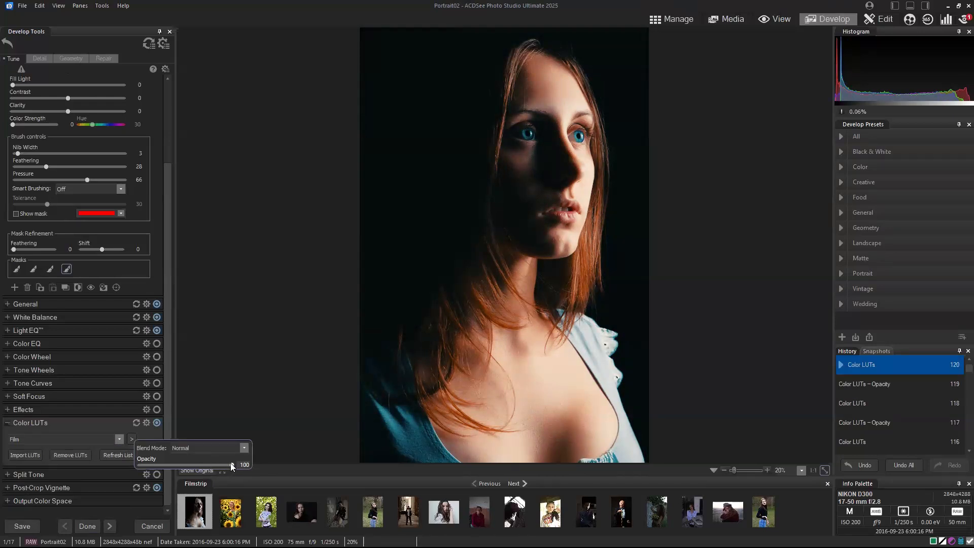
{"action": "left_click_drag", "start_coordinate": [230, 463], "coordinate": [190, 466]}
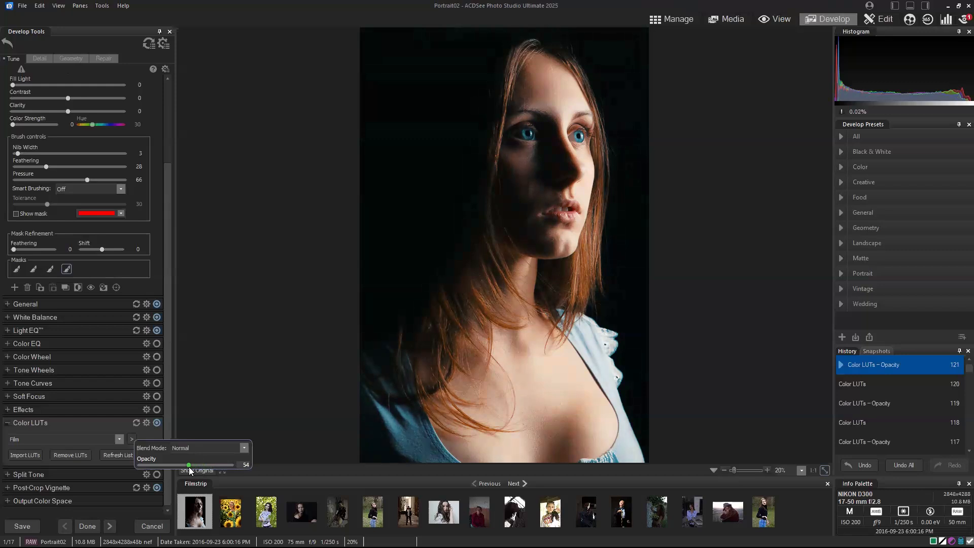
{"action": "left_click", "coordinate": [165, 399]}
Compare the portrait with the original, collapse the Color LUTs settings, and switch the LUT off and on to check its effect.
{"action": "left_click", "coordinate": [202, 469]}
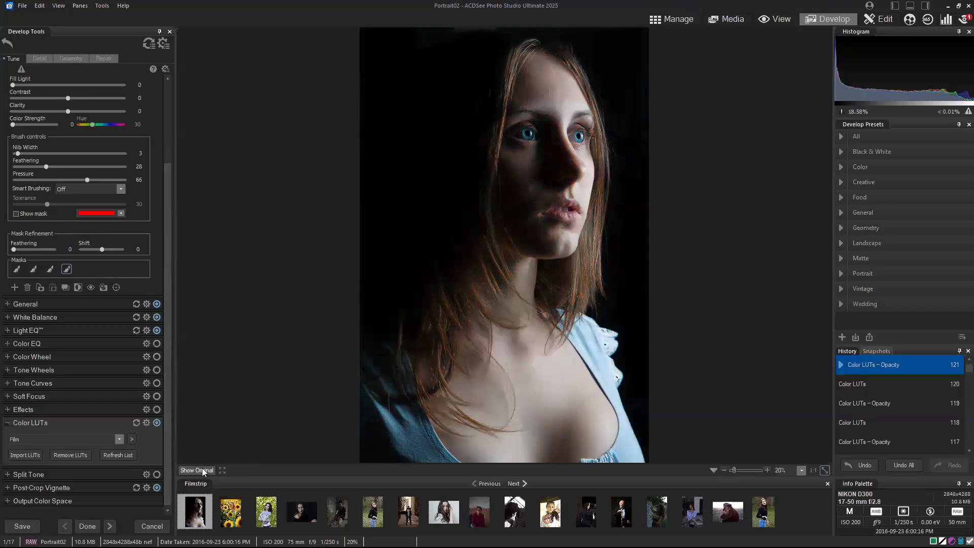
{"action": "left_click", "coordinate": [201, 469]}
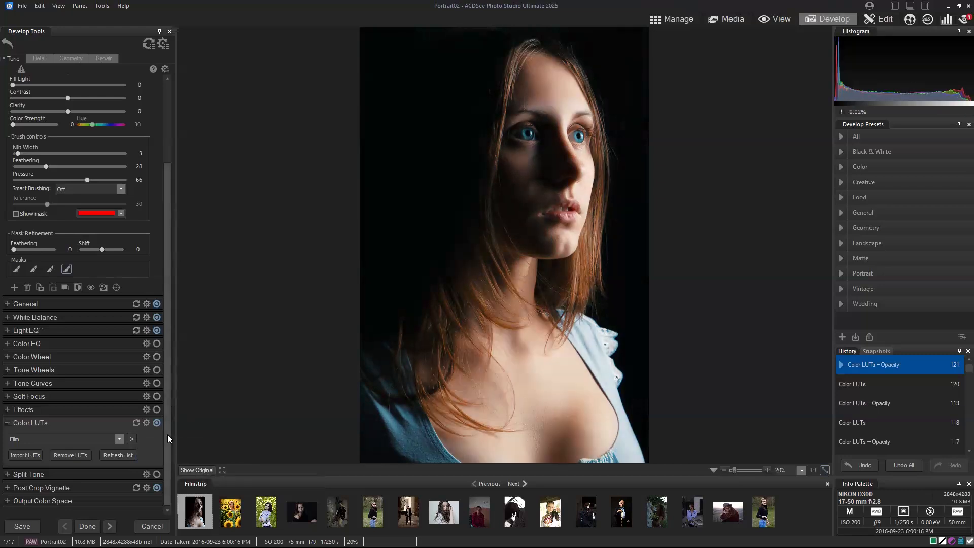
{"action": "left_click", "coordinate": [7, 423]}
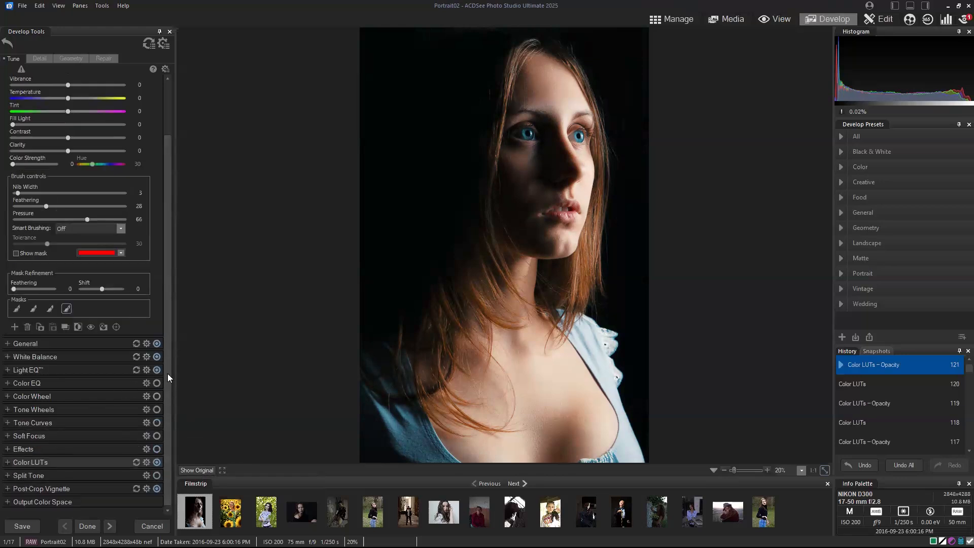
{"action": "left_click", "coordinate": [156, 462]}
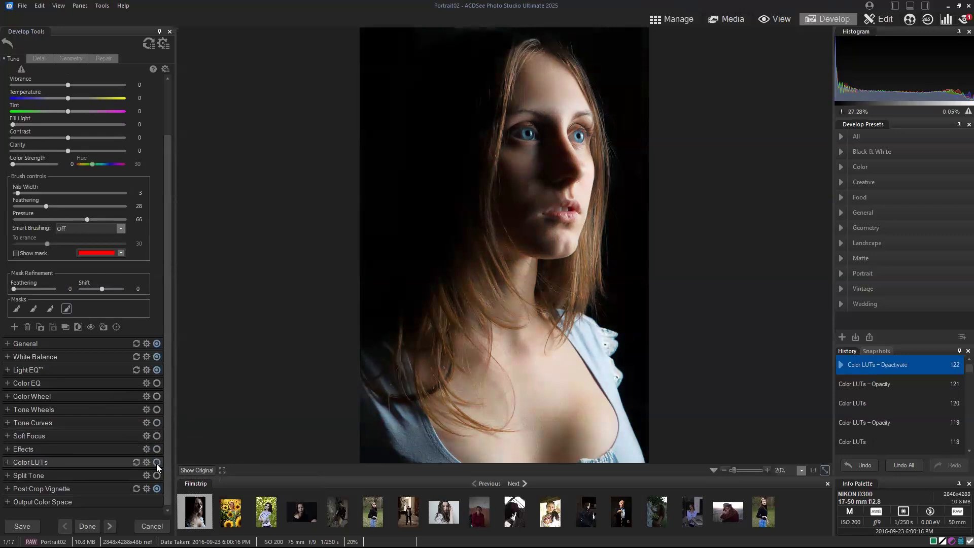
{"action": "left_click", "coordinate": [156, 462]}
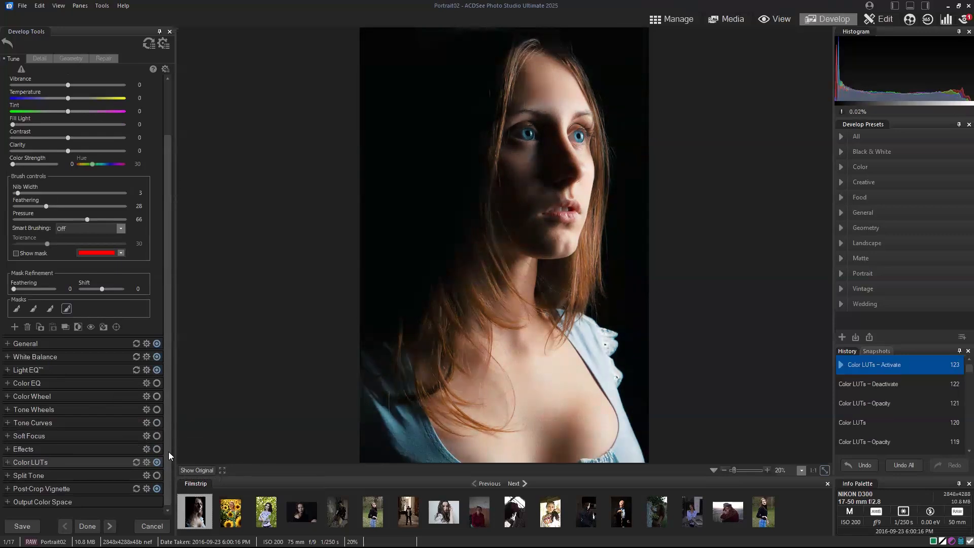
Expand the Tone Curves settings and bring the whole curve graph into view.
{"action": "scroll", "coordinate": [168, 451], "scroll_direction": "up", "scroll_amount": 2}
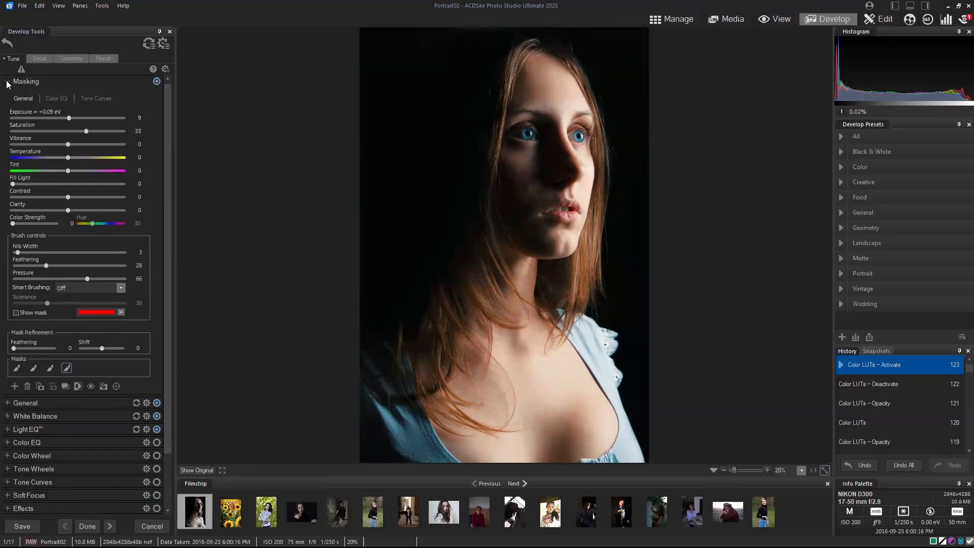
{"action": "scroll", "coordinate": [166, 214], "scroll_direction": "down", "scroll_amount": 1}
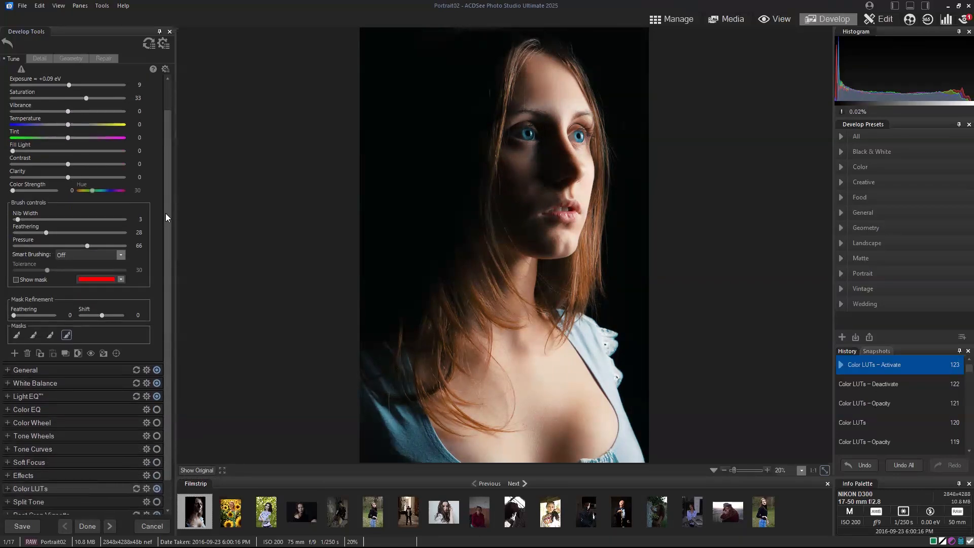
{"action": "scroll", "coordinate": [165, 225], "scroll_direction": "down", "scroll_amount": 1}
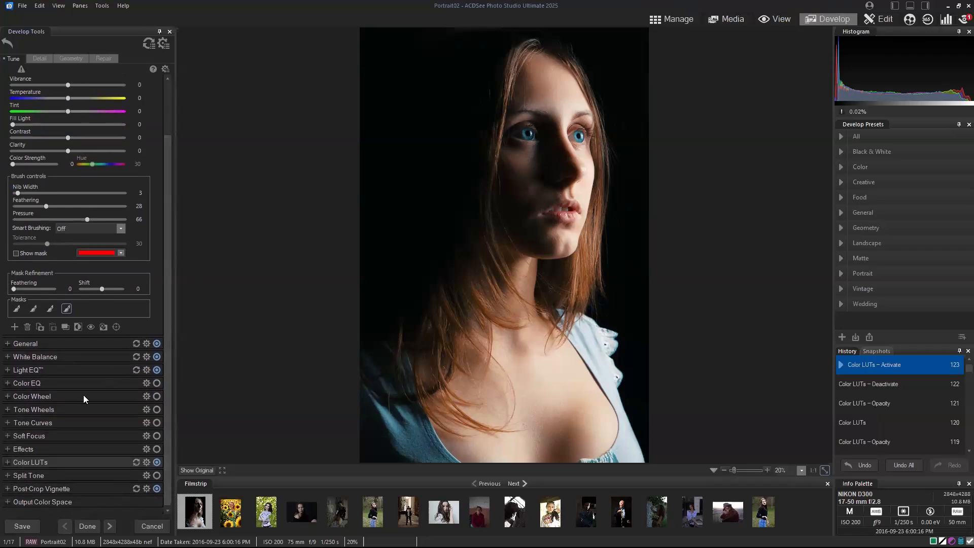
{"action": "left_click", "coordinate": [13, 423]}
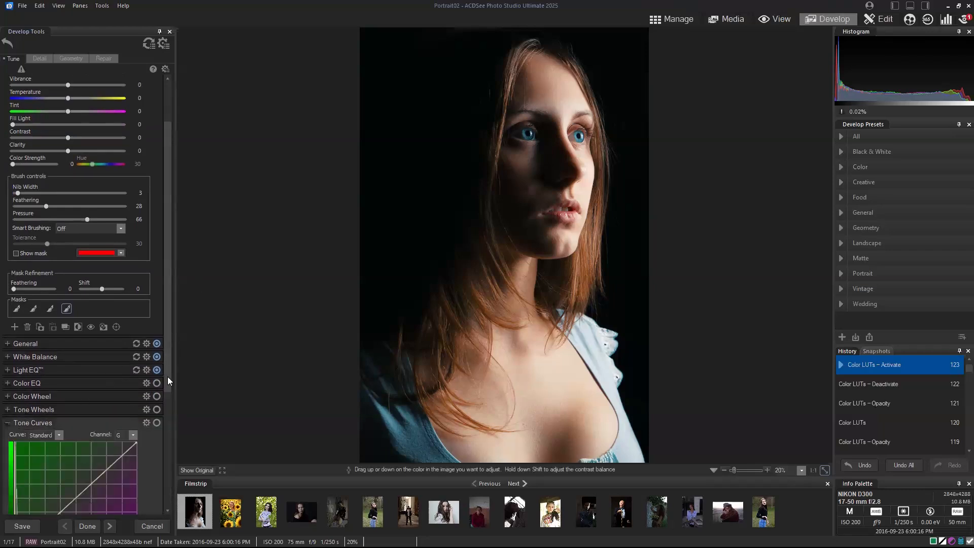
{"action": "scroll", "coordinate": [169, 472], "scroll_direction": "down", "scroll_amount": 6}
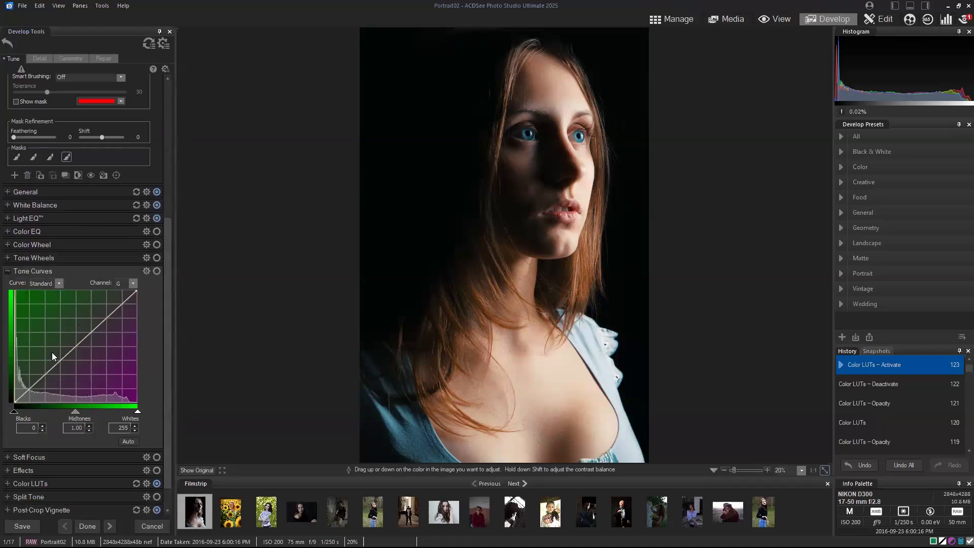
Switch the tone curve to the RGB channel and add midtone, highlight and shadow points along the diagonal.
{"action": "left_click", "coordinate": [134, 283]}
{"action": "left_click", "coordinate": [128, 294]}
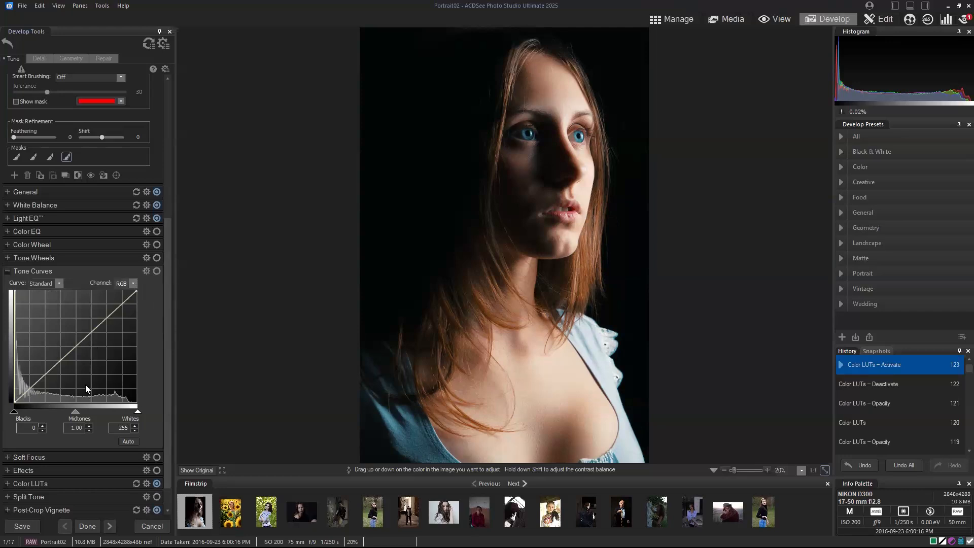
{"action": "left_click", "coordinate": [76, 346]}
{"action": "left_click", "coordinate": [105, 317]}
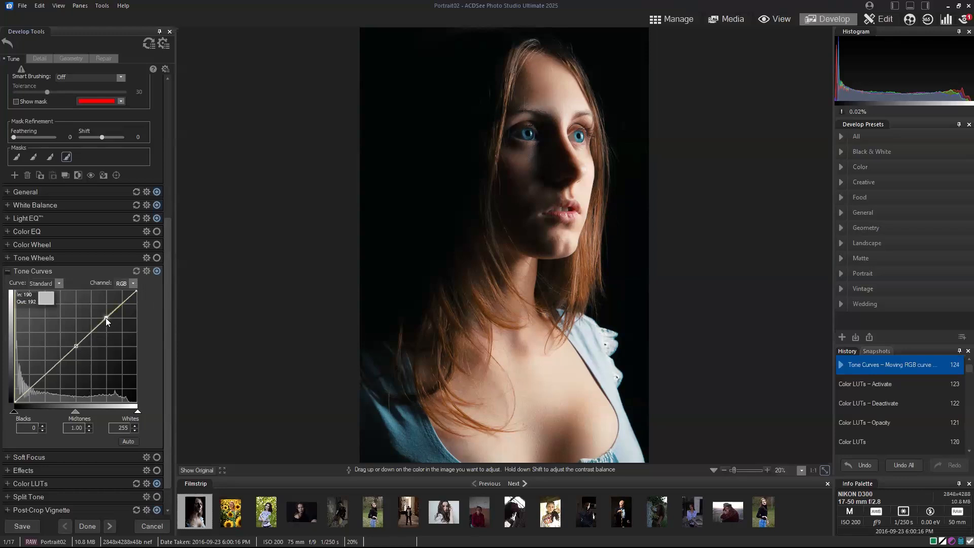
{"action": "left_click", "coordinate": [44, 374]}
Shape the RGB curve into a moderate S by raising the highlight point and lowering the shadow point.
{"action": "left_click_drag", "start_coordinate": [104, 317], "coordinate": [97, 310]}
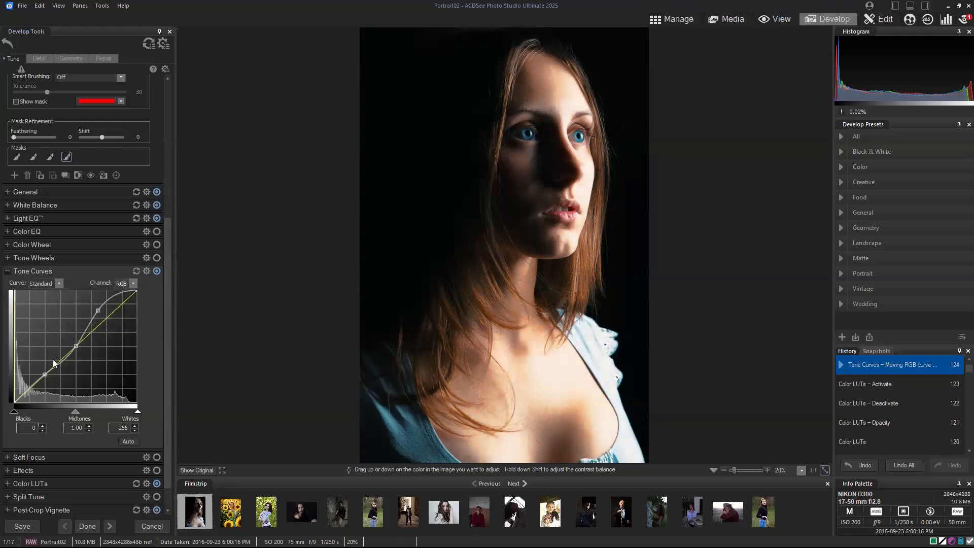
{"action": "left_click_drag", "start_coordinate": [45, 375], "coordinate": [44, 380]}
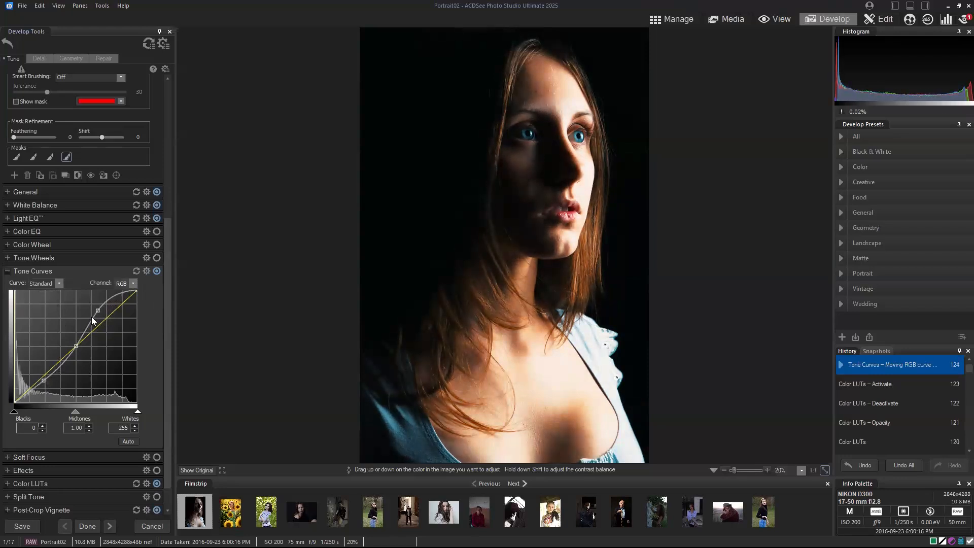
{"action": "left_click_drag", "start_coordinate": [100, 308], "coordinate": [98, 315]}
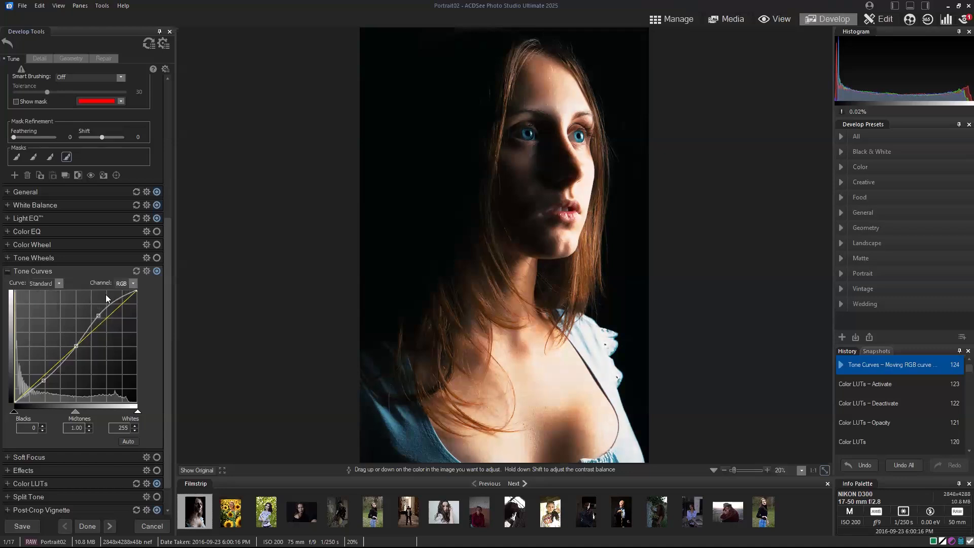
{"action": "left_click_drag", "start_coordinate": [44, 379], "coordinate": [43, 379]}
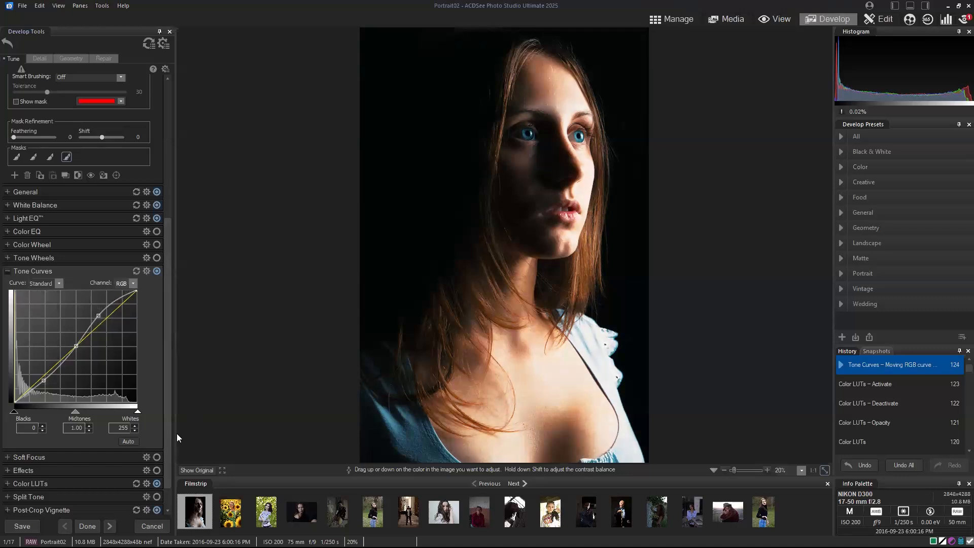
Switch the Tone Curves adjustment off and on twice to check its effect on the portrait.
{"action": "left_click", "coordinate": [157, 271]}
{"action": "left_click", "coordinate": [157, 270]}
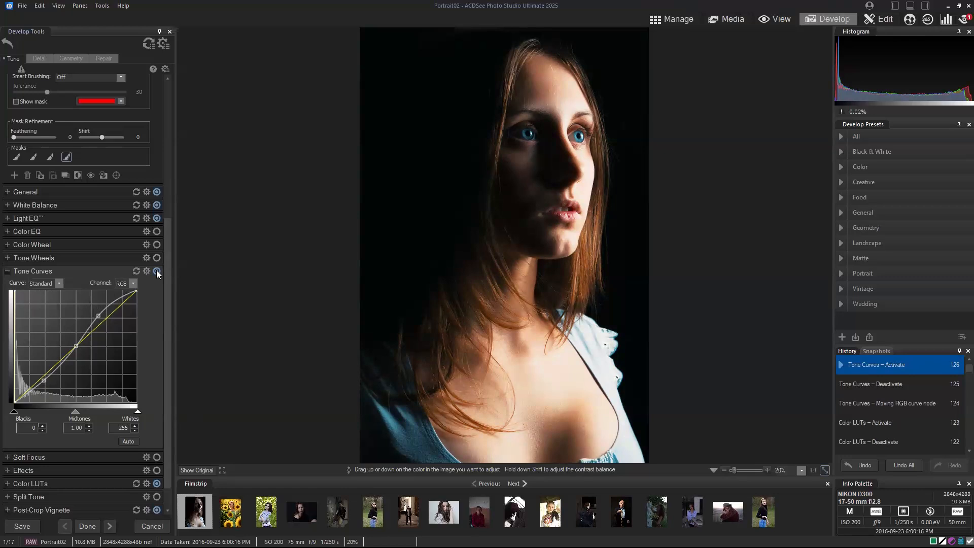
{"action": "left_click", "coordinate": [157, 271]}
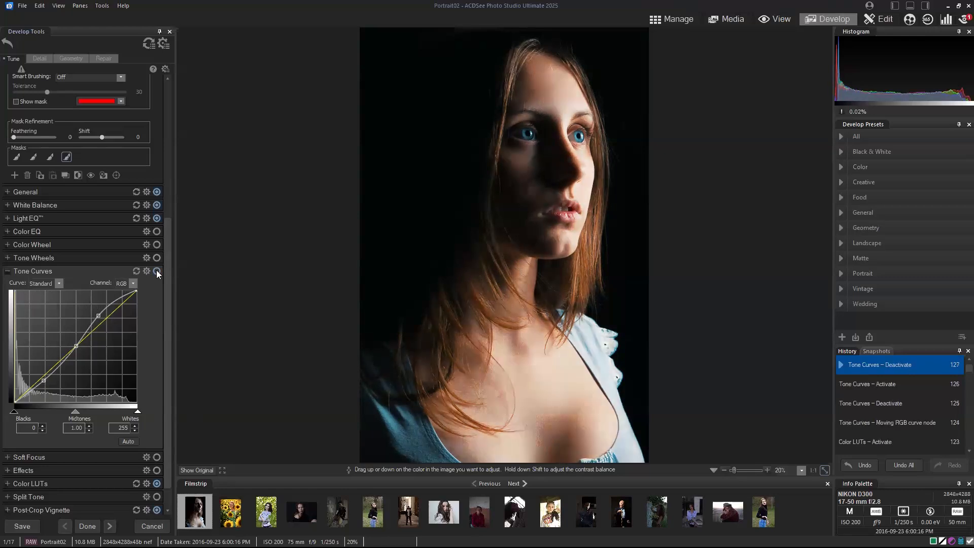
{"action": "left_click", "coordinate": [157, 271]}
Soften the RGB curve to about 182 in, 185 out in the highlights and 57 in, 56 out in the shadows, and slightly lift the black point.
{"action": "left_click_drag", "start_coordinate": [99, 315], "coordinate": [100, 317]}
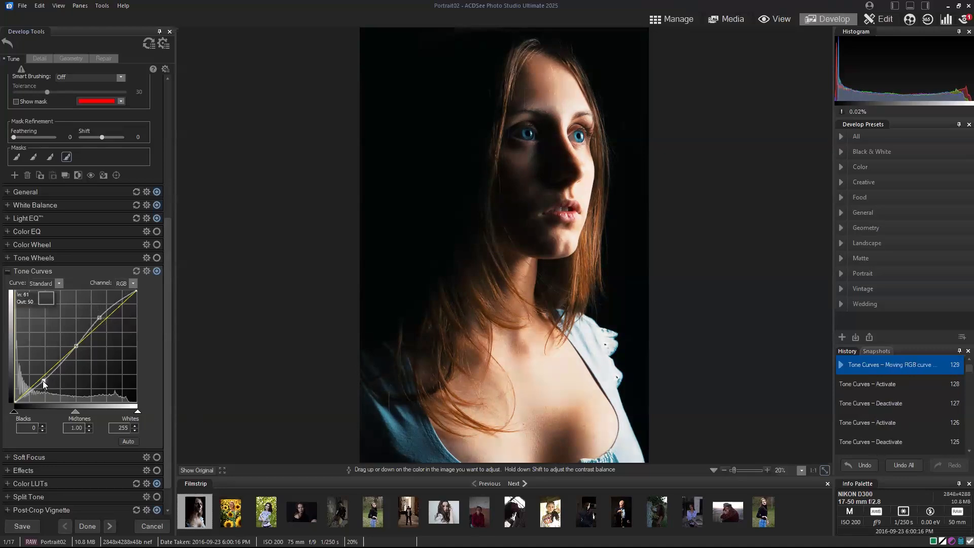
{"action": "left_click_drag", "start_coordinate": [42, 378], "coordinate": [42, 378]}
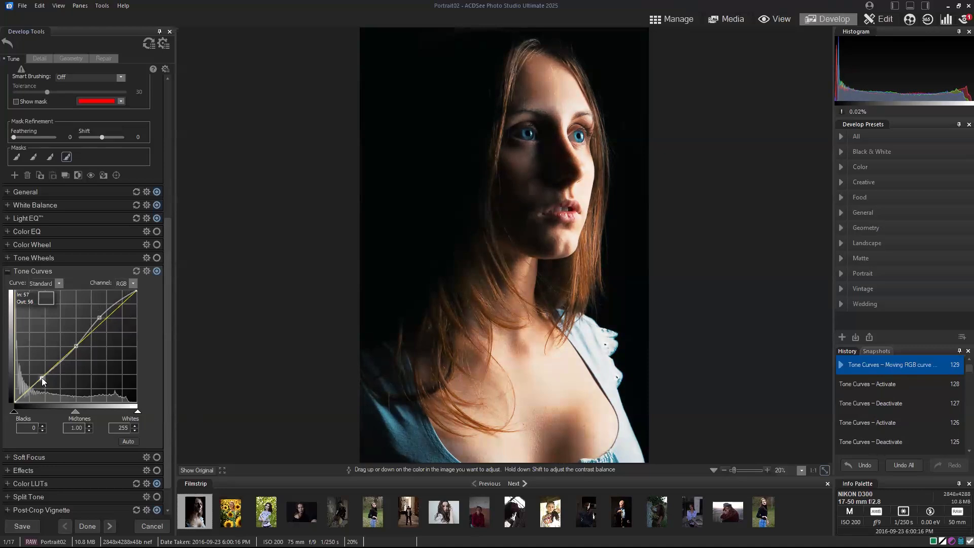
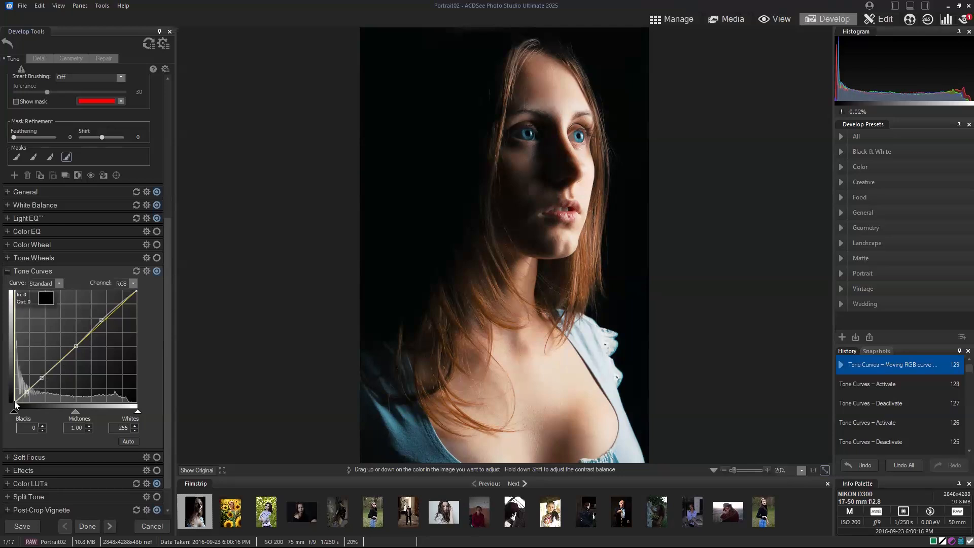
{"action": "left_click_drag", "start_coordinate": [15, 401], "coordinate": [8, 276]}
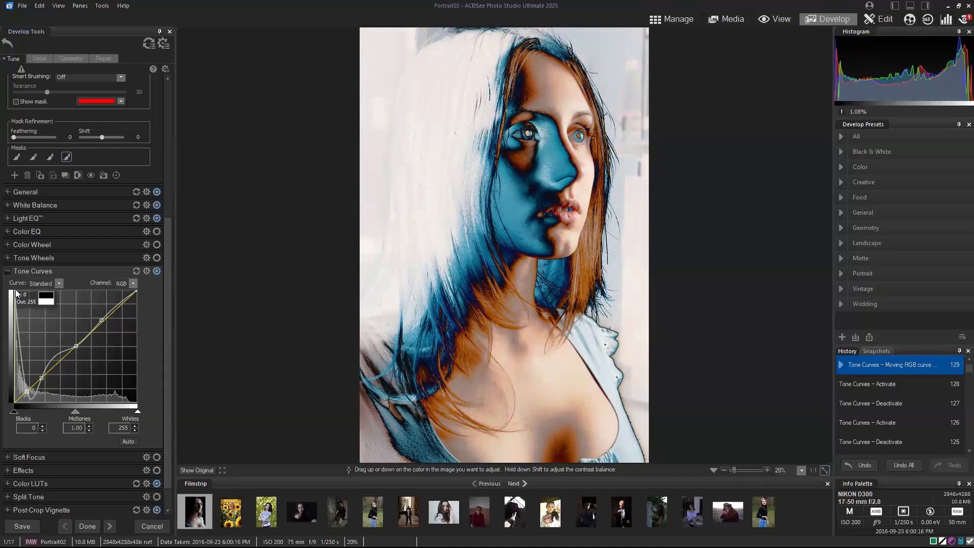
{"action": "left_click_drag", "start_coordinate": [12, 303], "coordinate": [1, 402]}
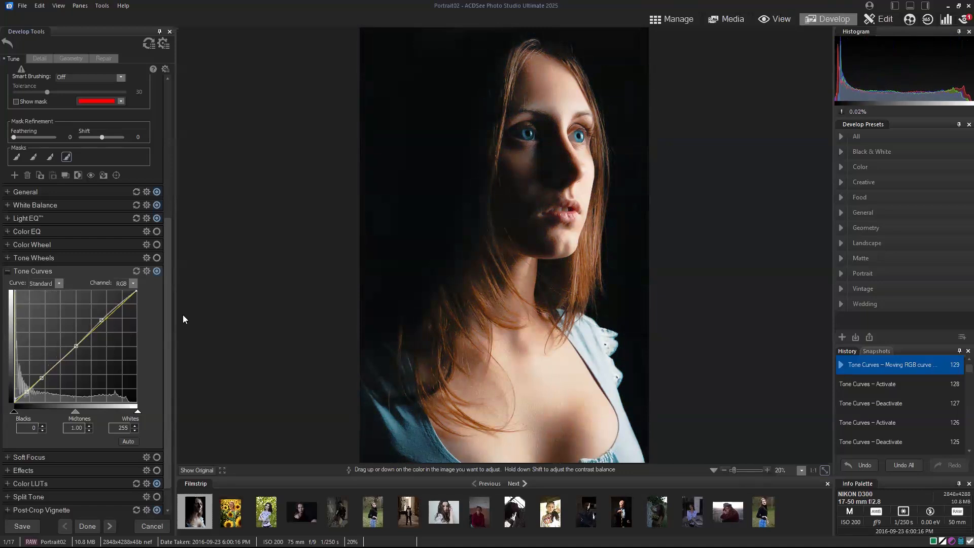
Compare the tone-curved portrait with the original and collapse the Tone Curves settings.
{"action": "scroll", "coordinate": [167, 332], "scroll_direction": "down", "scroll_amount": 2}
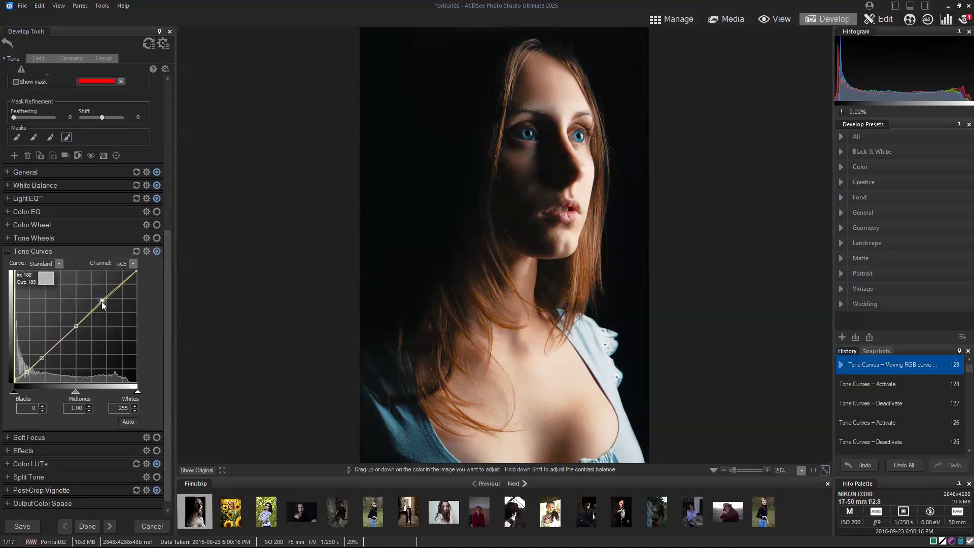
{"action": "left_click", "coordinate": [206, 471]}
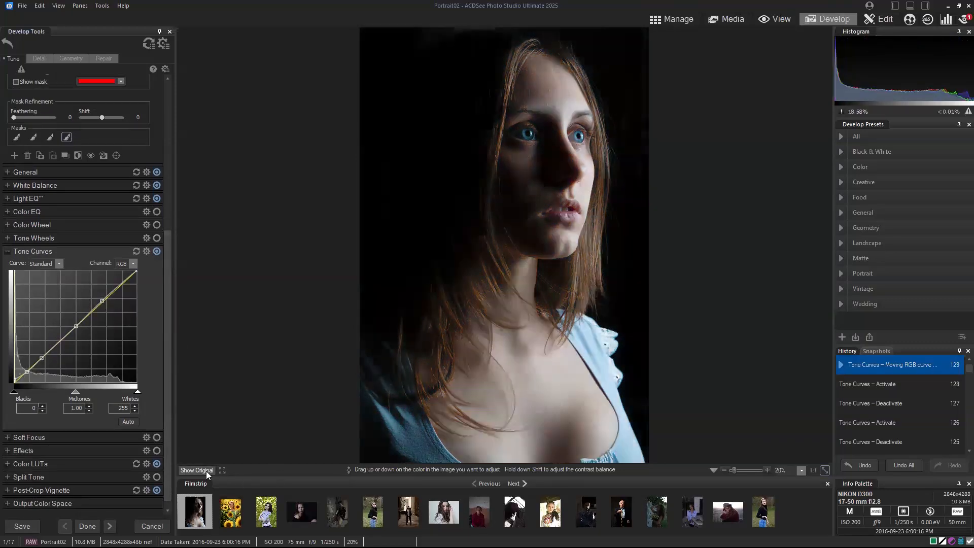
{"action": "left_click", "coordinate": [206, 471]}
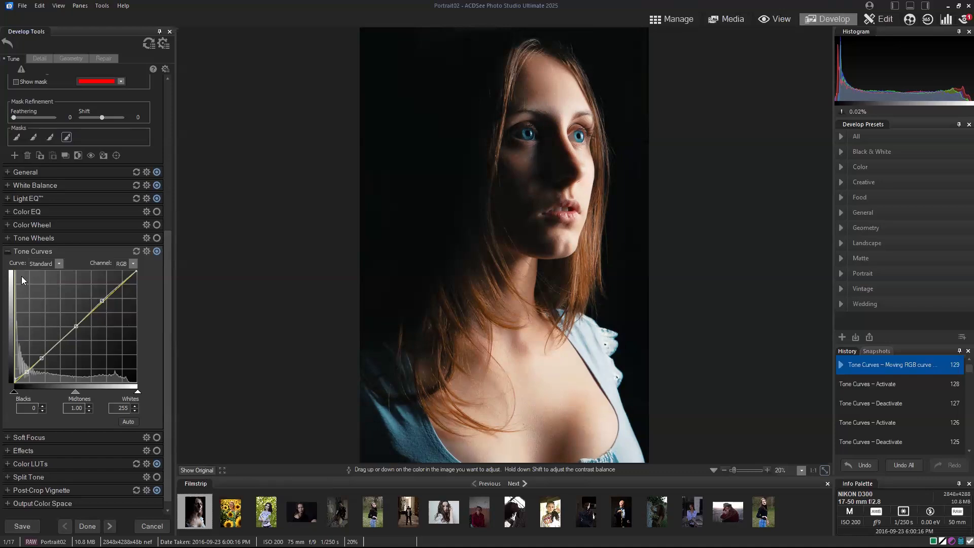
{"action": "left_click", "coordinate": [7, 252]}
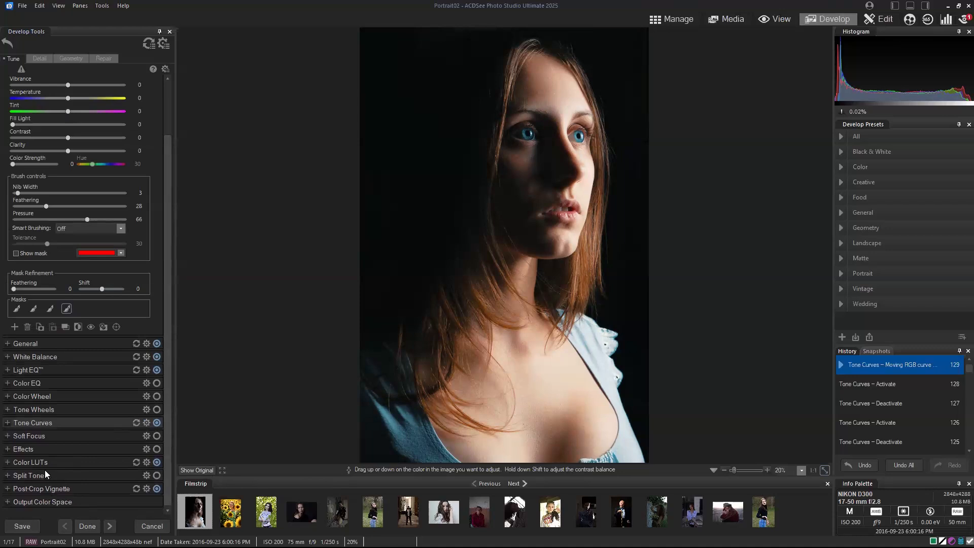
Set the Film color LUT's opacity to 57 and compare the result with the original portrait.
{"action": "left_click", "coordinate": [7, 462]}
{"action": "scroll", "coordinate": [165, 475], "scroll_direction": "down", "scroll_amount": 1}
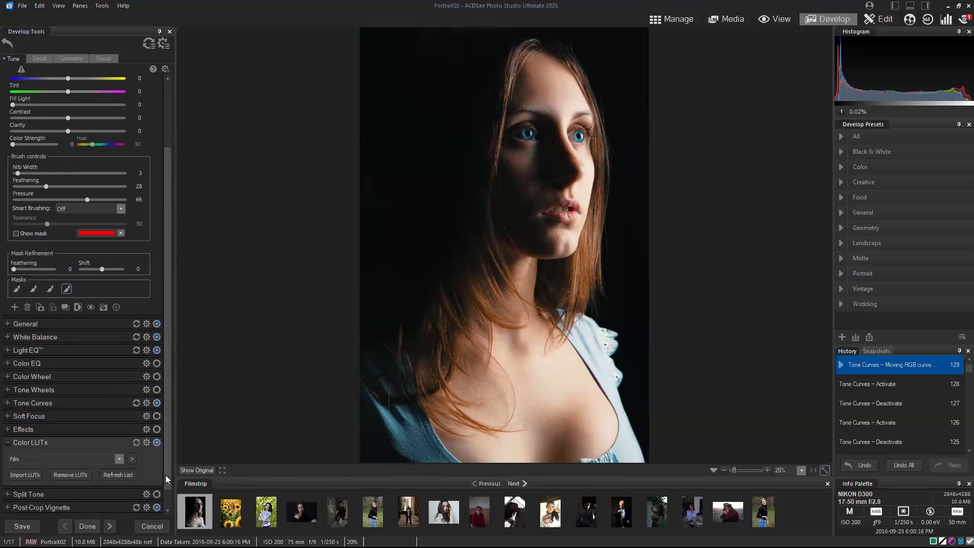
{"action": "left_click", "coordinate": [132, 458]}
{"action": "left_click_drag", "start_coordinate": [194, 483], "coordinate": [189, 482]}
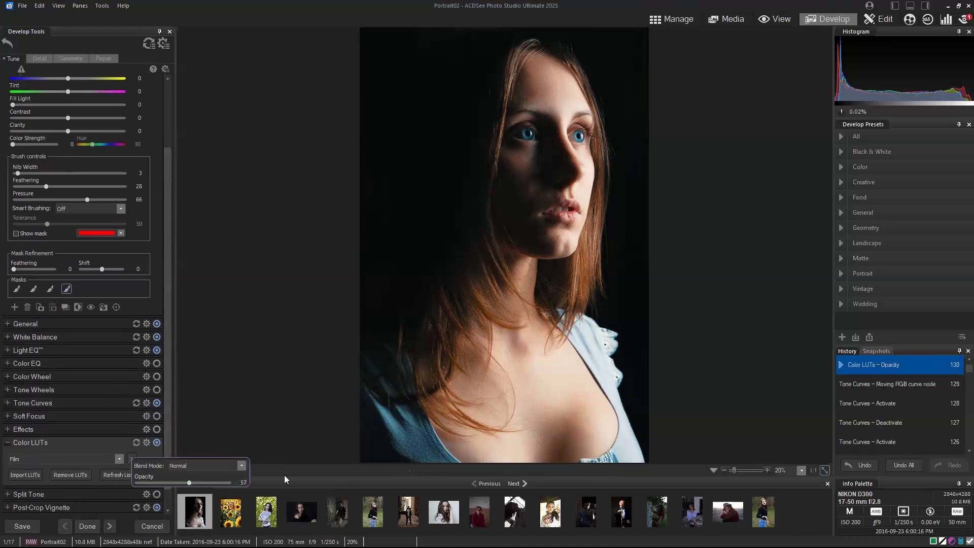
{"action": "left_click", "coordinate": [205, 471]}
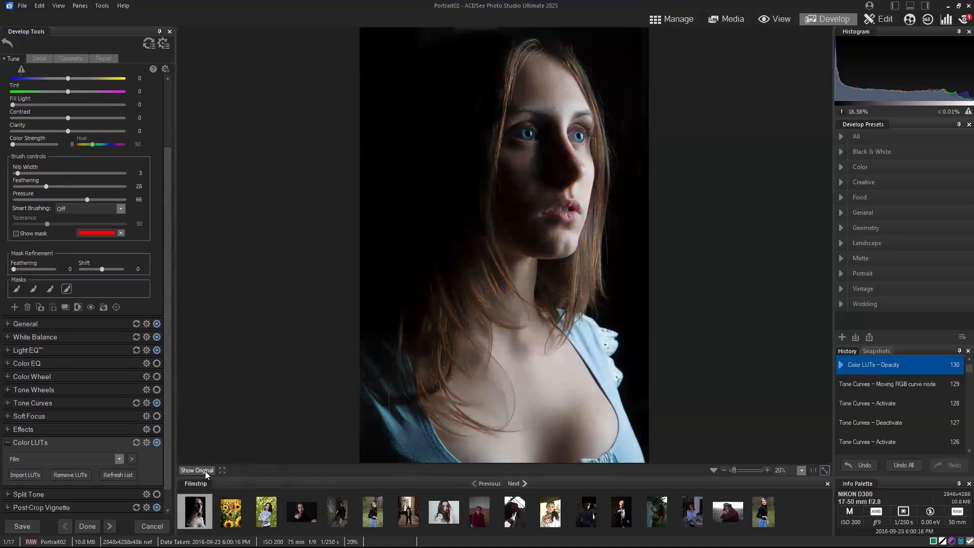
{"action": "left_click", "coordinate": [205, 470]}
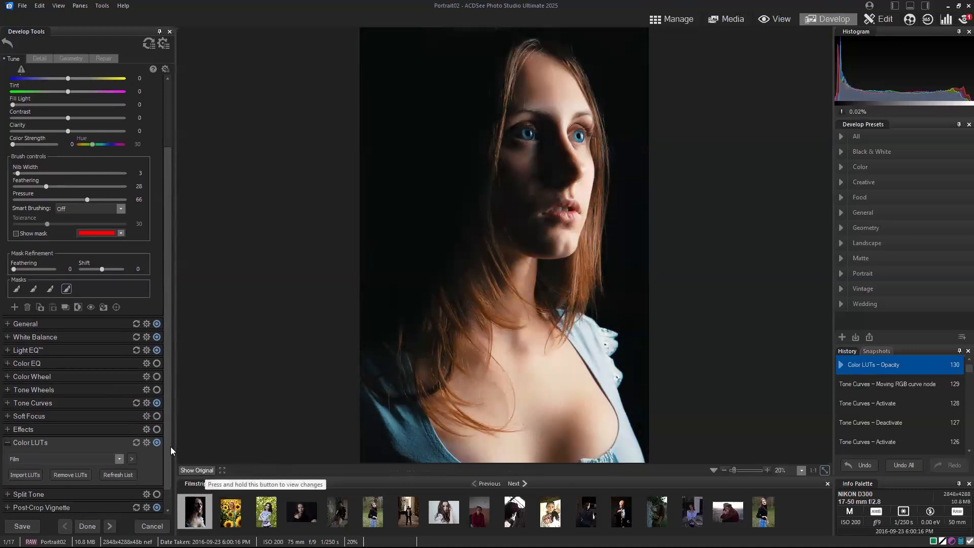
Add film grain to the portrait in the Effects settings with a grain amount of 46 and a grain size of 18.
{"action": "scroll", "coordinate": [169, 458], "scroll_direction": "down", "scroll_amount": 2}
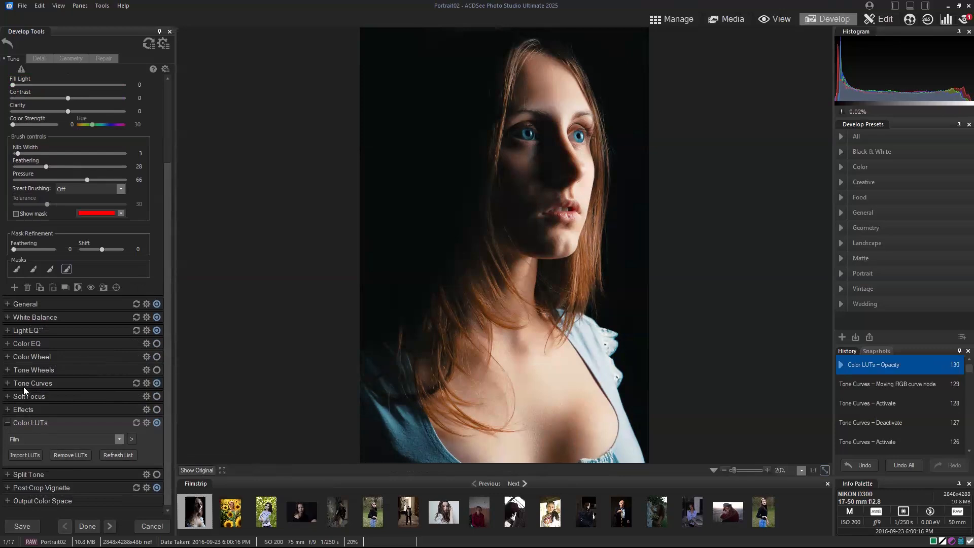
{"action": "left_click", "coordinate": [14, 410]}
{"action": "left_click_drag", "start_coordinate": [168, 377], "coordinate": [174, 440]}
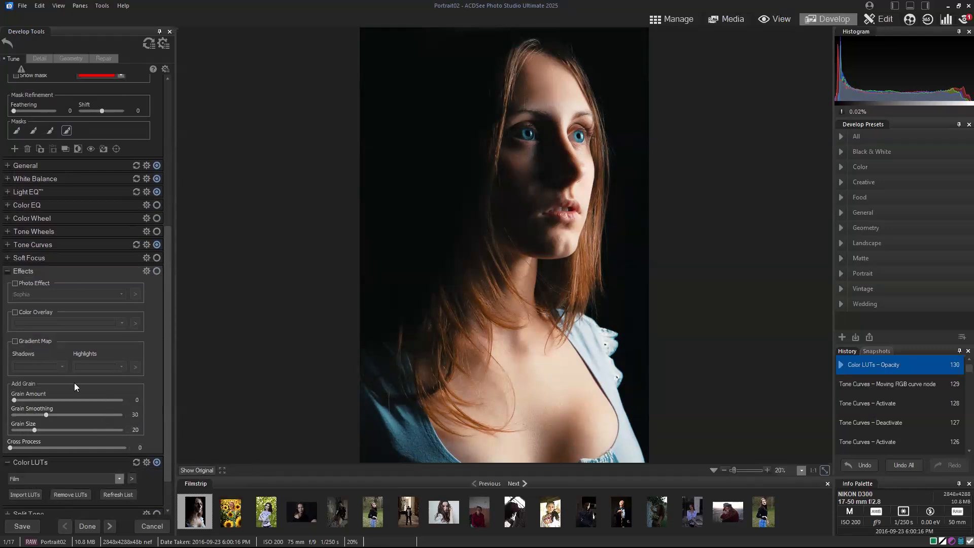
{"action": "left_click_drag", "start_coordinate": [14, 400], "coordinate": [21, 400]}
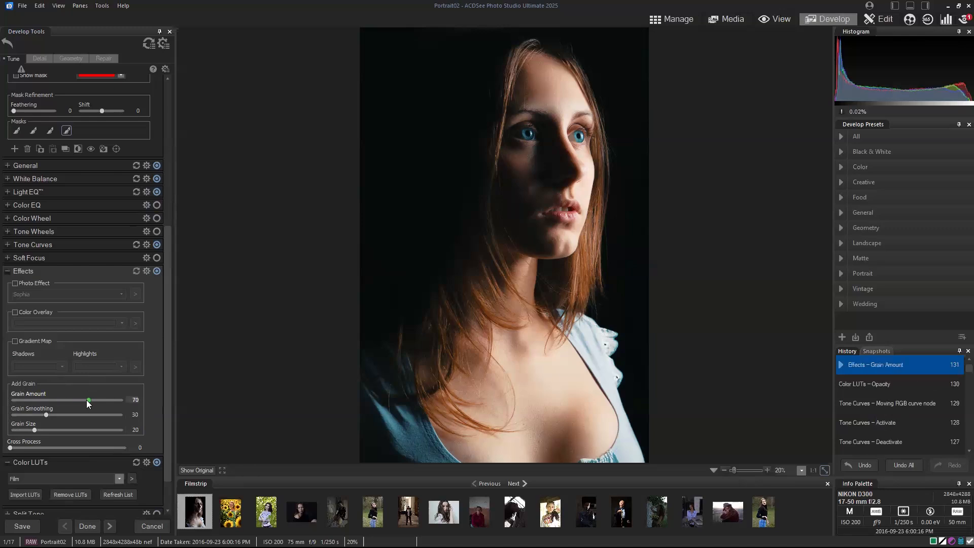
{"action": "left_click_drag", "start_coordinate": [81, 400], "coordinate": [69, 399]}
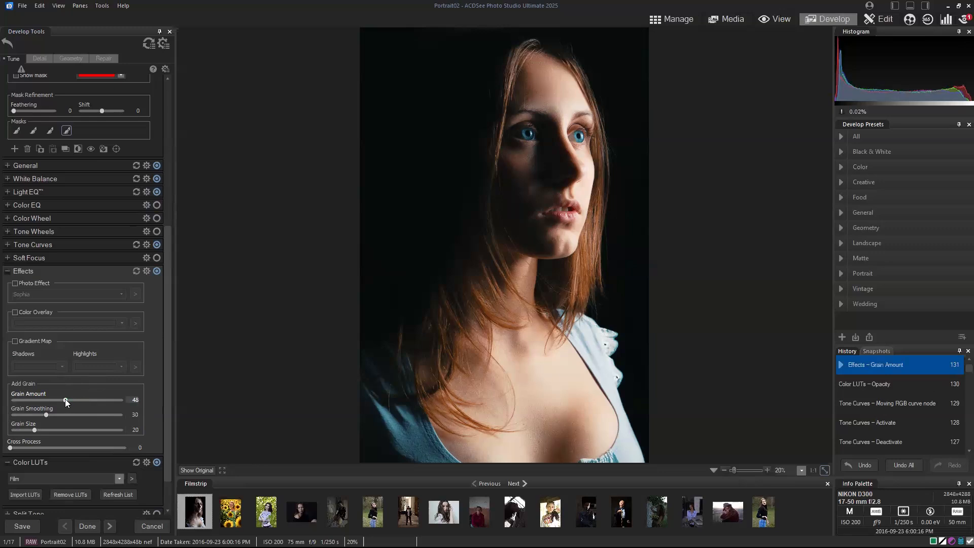
{"action": "left_click_drag", "start_coordinate": [65, 398], "coordinate": [63, 399]}
{"action": "left_click_drag", "start_coordinate": [37, 430], "coordinate": [33, 434]}
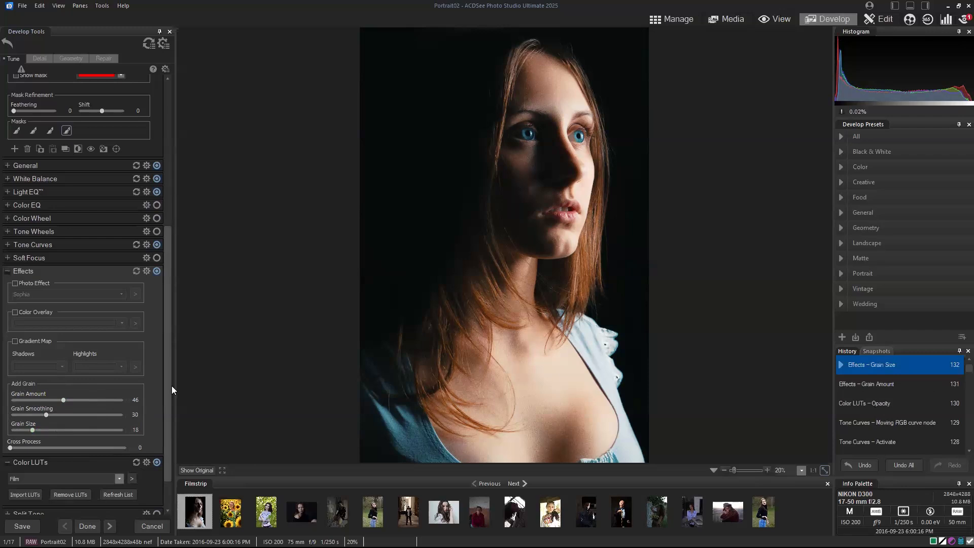
Review the masking and tuning settings and compare the grained portrait with the original.
{"action": "scroll", "coordinate": [174, 265], "scroll_direction": "up", "scroll_amount": 5}
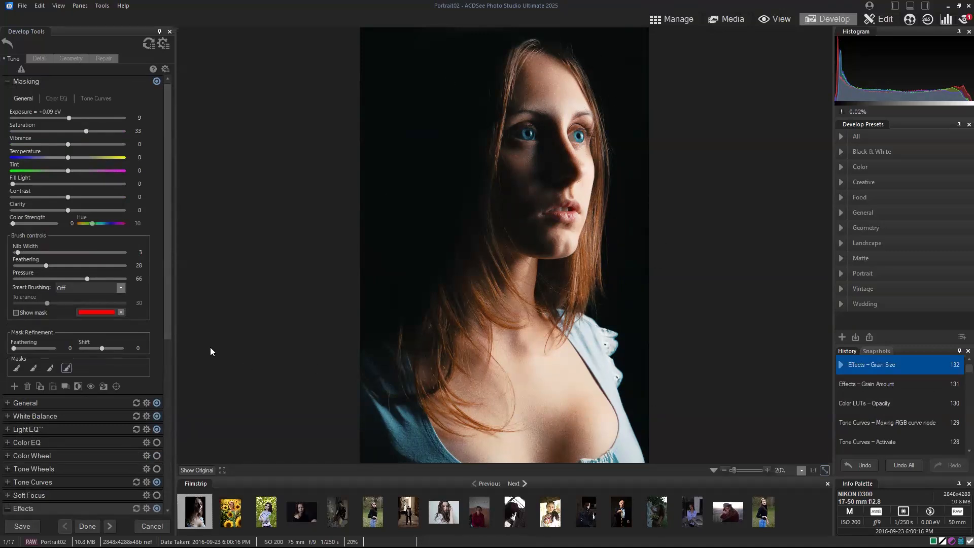
{"action": "left_click_drag", "start_coordinate": [166, 320], "coordinate": [164, 354]}
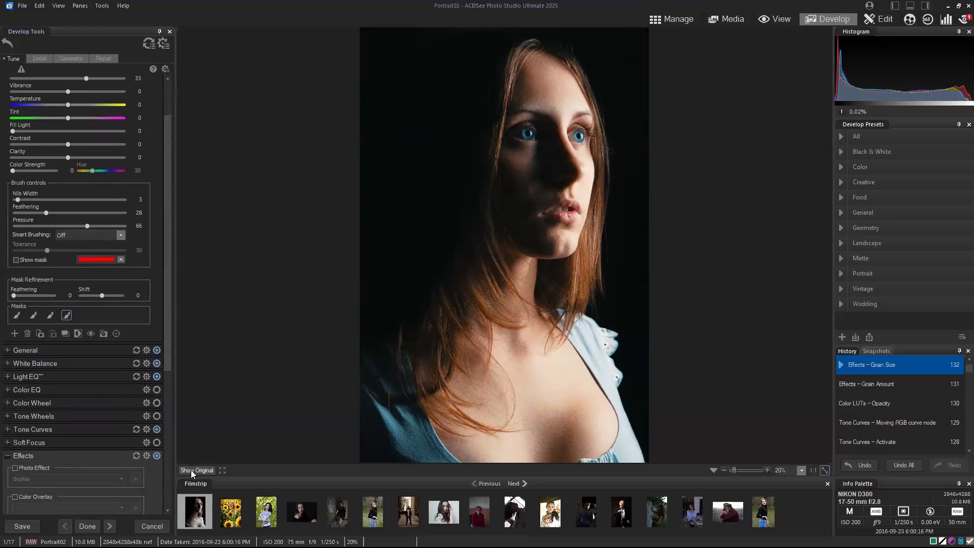
{"action": "left_click", "coordinate": [191, 470]}
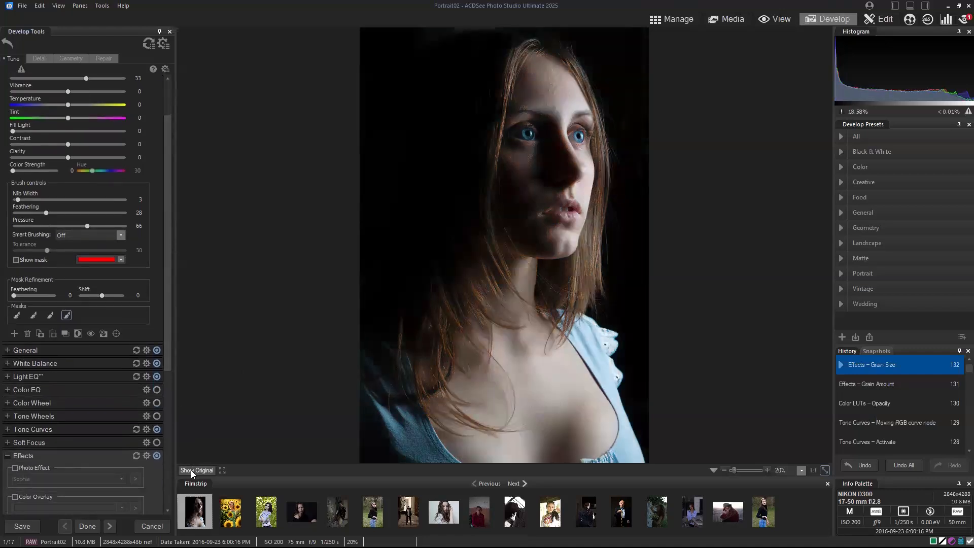
{"action": "left_click", "coordinate": [191, 469]}
{"action": "left_click", "coordinate": [190, 470]}
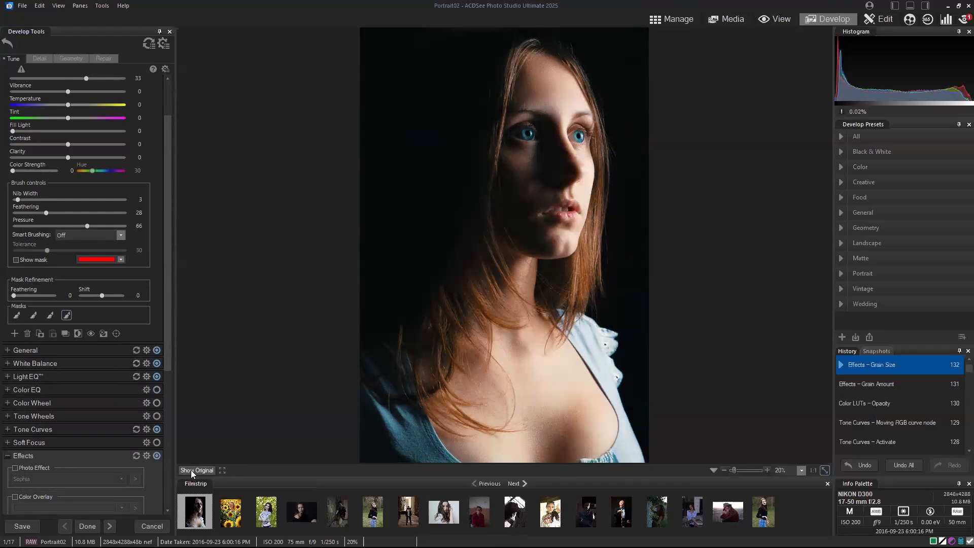
{"action": "left_click_drag", "start_coordinate": [169, 363], "coordinate": [162, 469]}
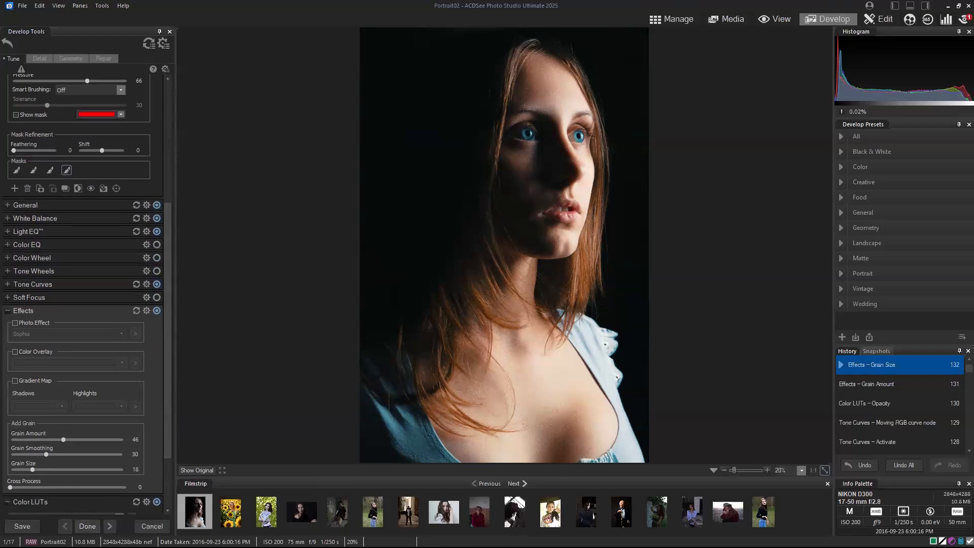
{"action": "left_click", "coordinate": [137, 501]}
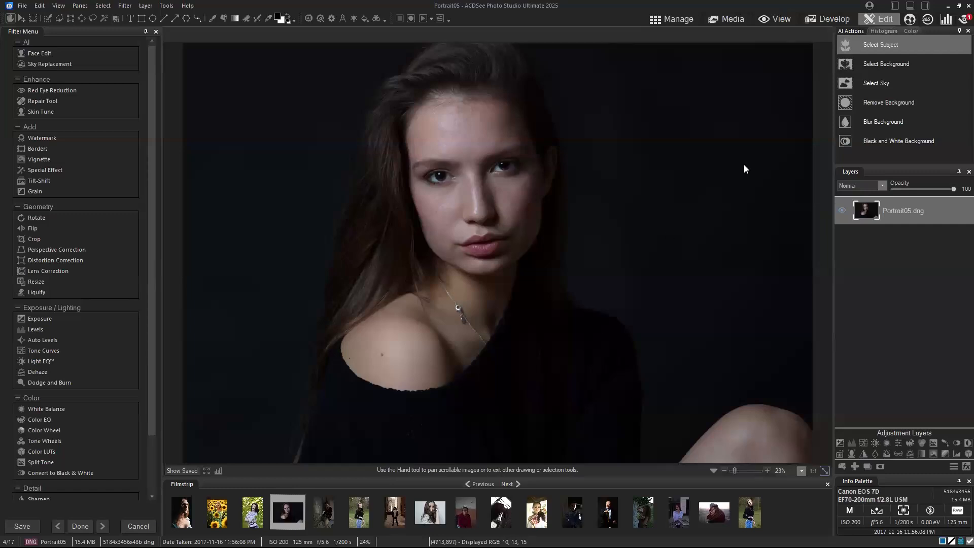
Open AI Face Edit for the Portrait05 photo and frame the whole face at 43% zoom.
{"action": "left_click", "coordinate": [42, 53]}
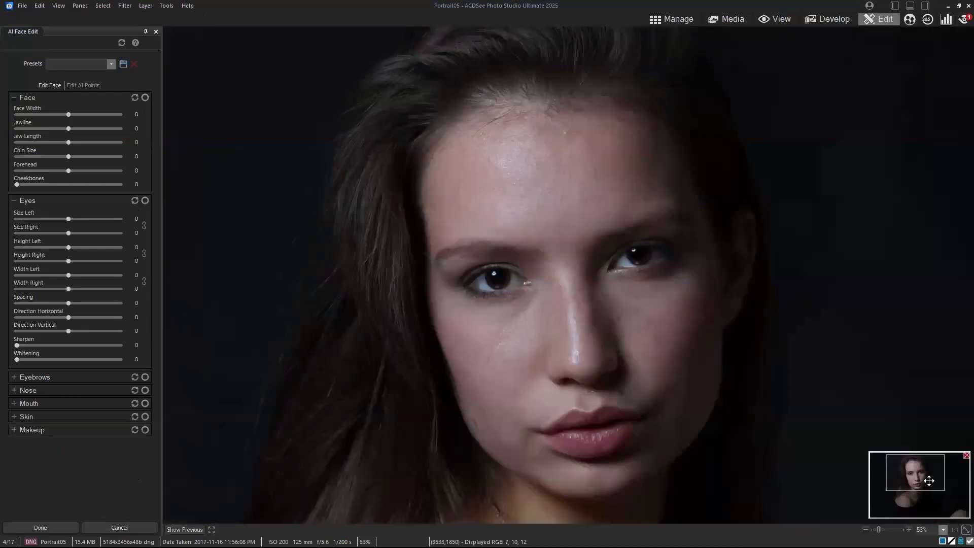
{"action": "mouse_move", "coordinate": [928, 480]}
{"action": "left_mouse_down"}
{"action": "mouse_move", "coordinate": [938, 493]}
{"action": "mouse_move", "coordinate": [922, 481]}
{"action": "left_mouse_up"}
{"action": "left_click_drag", "start_coordinate": [878, 529], "coordinate": [876, 528]}
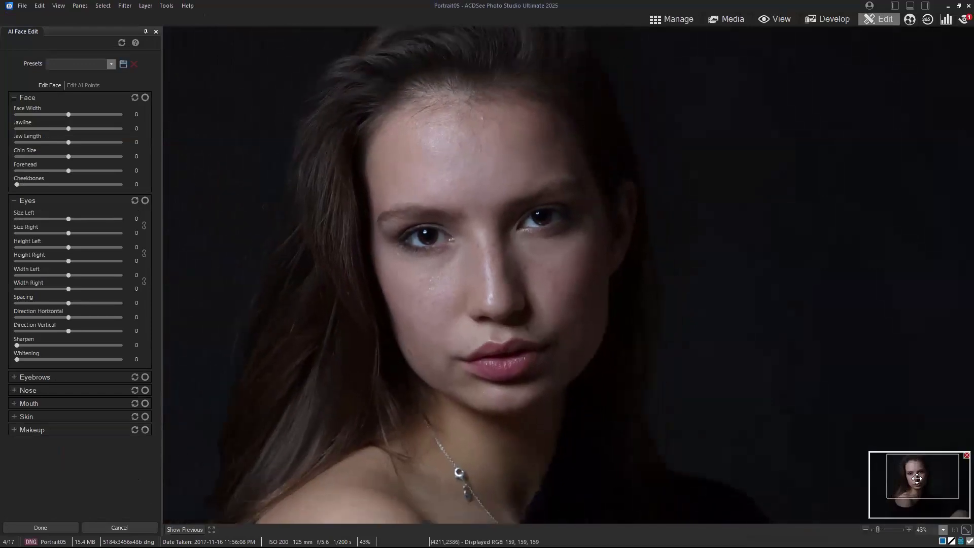
{"action": "left_click_drag", "start_coordinate": [925, 481], "coordinate": [923, 480]}
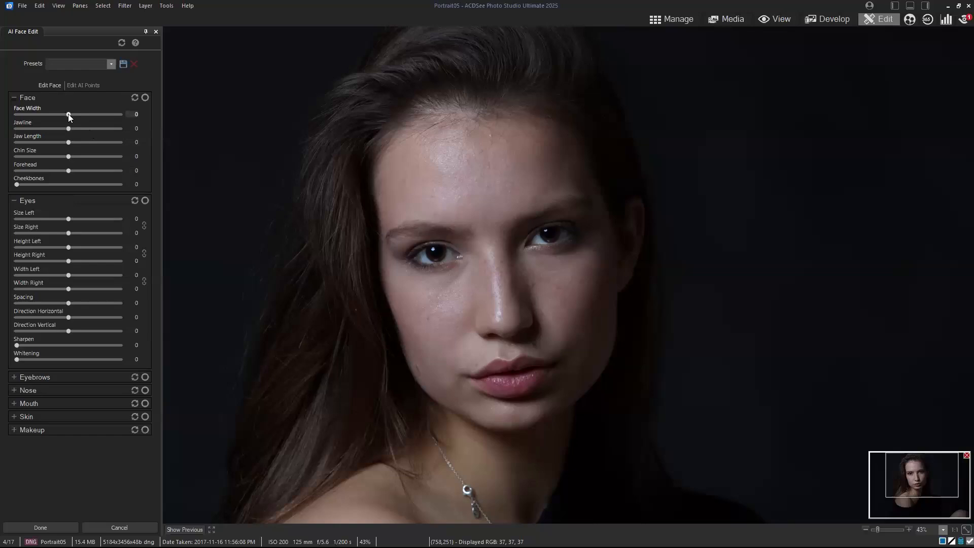
Try reshaping the face with Face Width -33, Jawline -100, Jaw Length -3, Chin Size 100, Forehead 71 and Cheekbones 48.
{"action": "left_click_drag", "start_coordinate": [68, 114], "coordinate": [16, 129]}
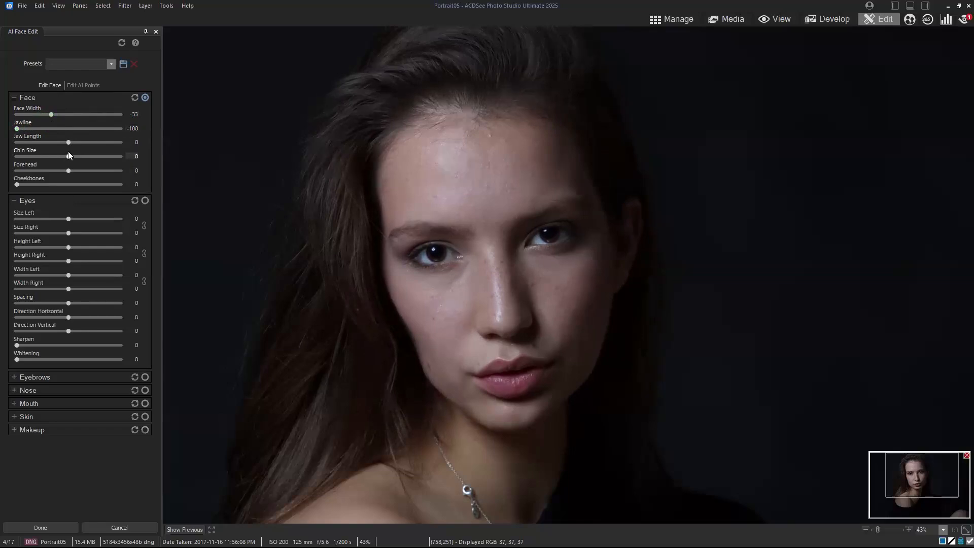
{"action": "left_click_drag", "start_coordinate": [69, 155], "coordinate": [125, 156]}
{"action": "left_click_drag", "start_coordinate": [68, 142], "coordinate": [106, 170]}
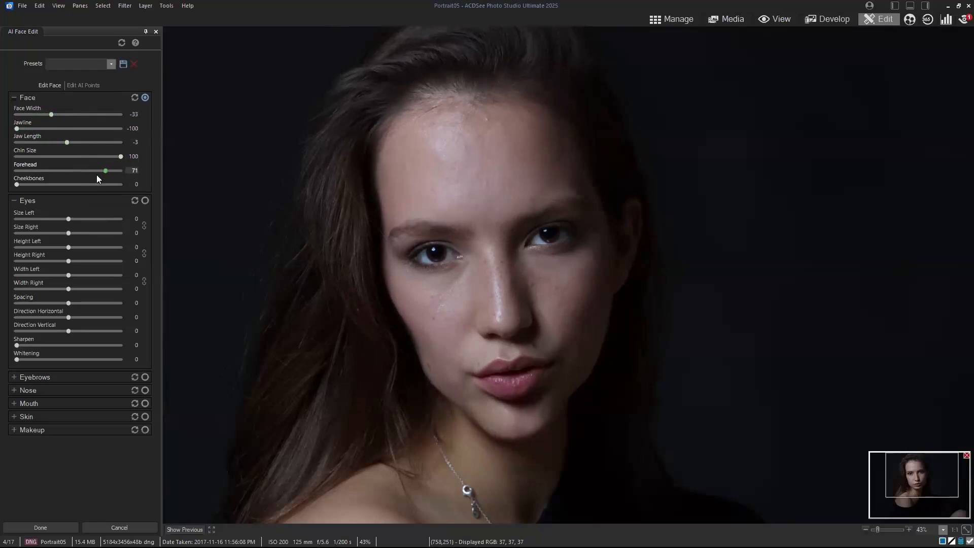
{"action": "left_click_drag", "start_coordinate": [18, 184], "coordinate": [81, 183]}
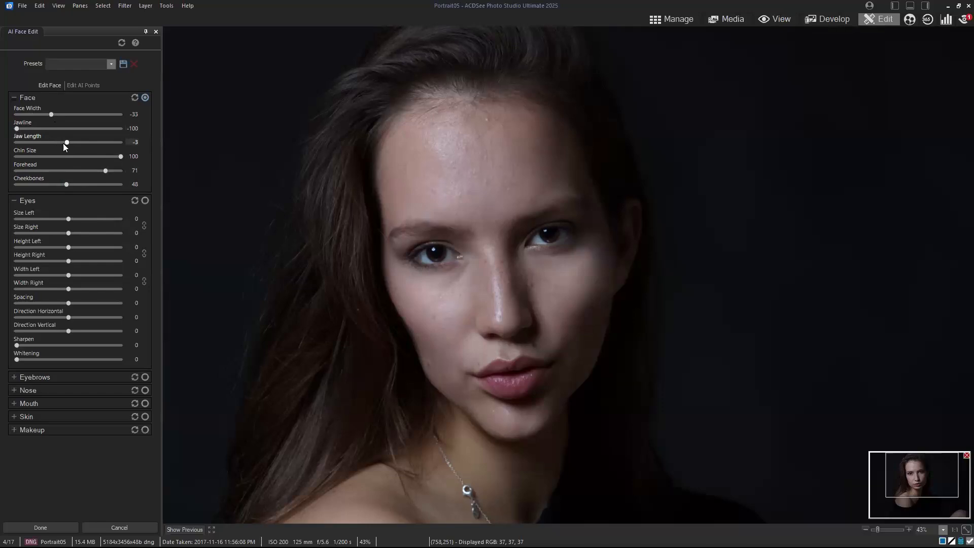
Reset Face Width, Jawline, Jaw Length, Chin Size, Forehead and Cheekbones to 0.
{"action": "double_click", "coordinate": [52, 115]}
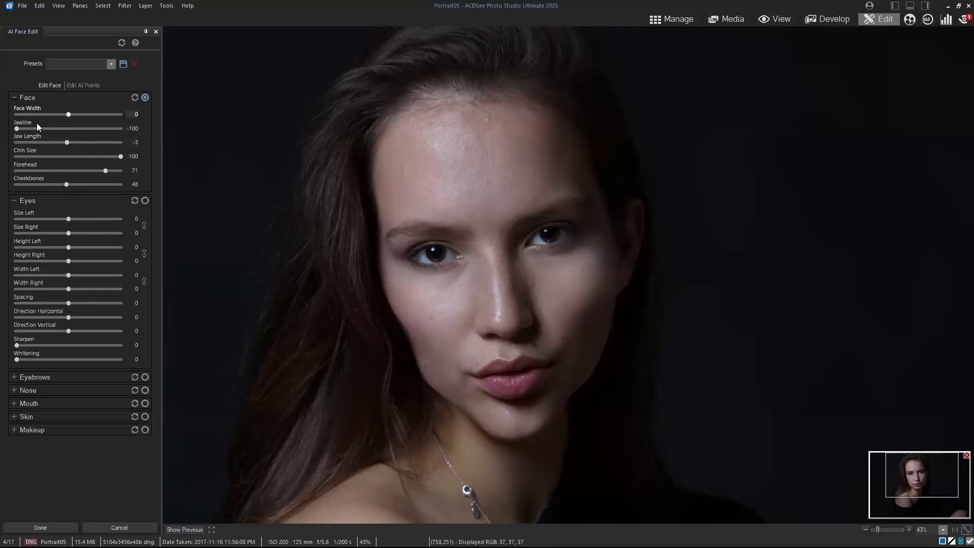
{"action": "double_click", "coordinate": [18, 128]}
{"action": "double_click", "coordinate": [67, 154]}
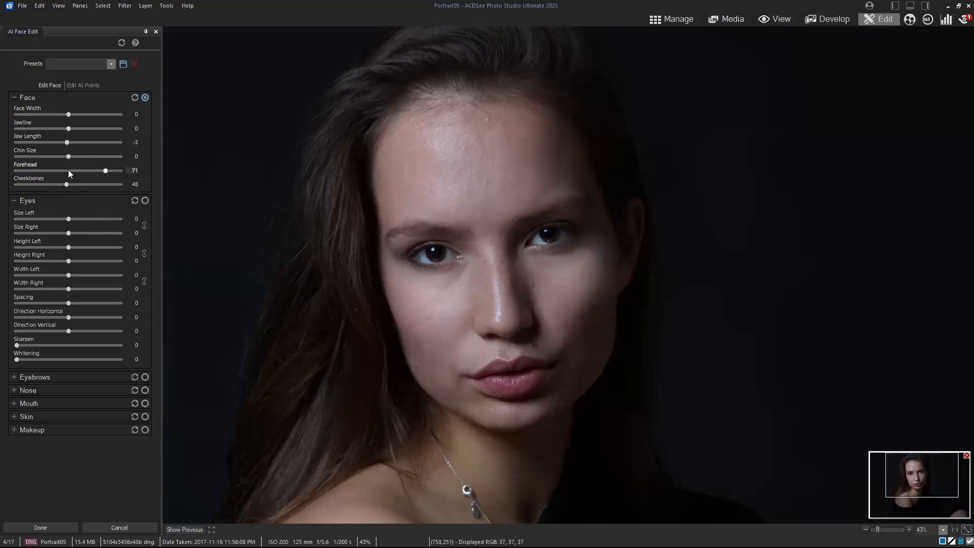
{"action": "double_click", "coordinate": [68, 170]}
{"action": "double_click", "coordinate": [70, 141]}
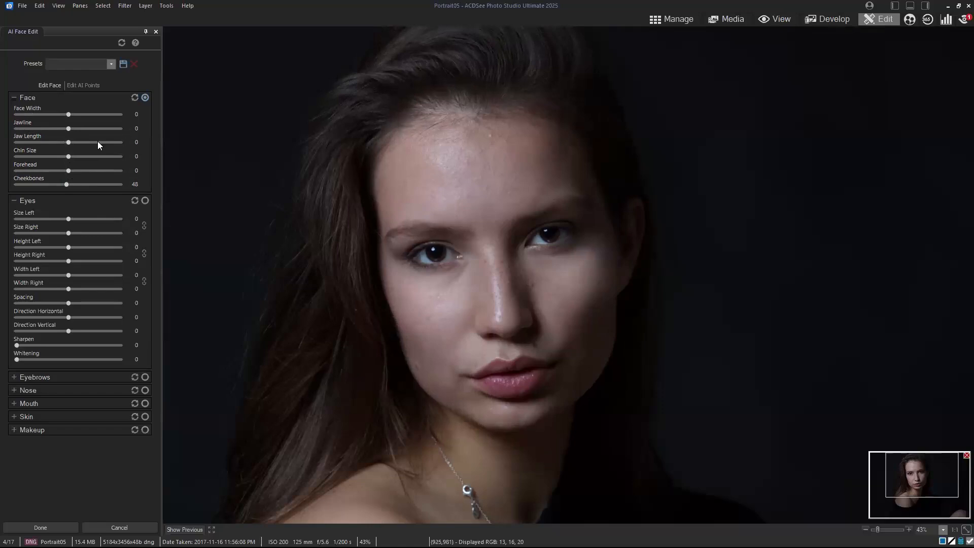
{"action": "double_click", "coordinate": [70, 185]}
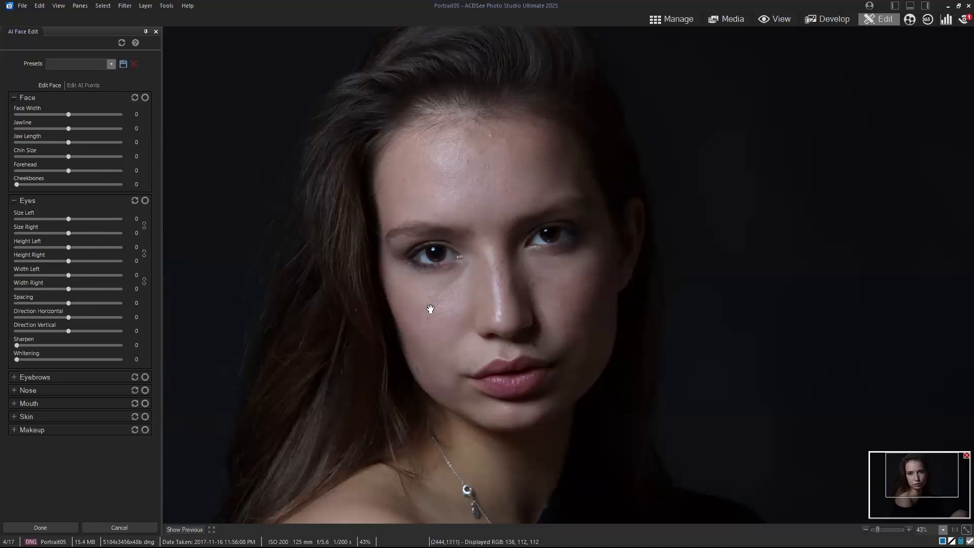
Try changing both eye sizes together, down to -99, then reset them to 0 and unlink them.
{"action": "left_click", "coordinate": [144, 226]}
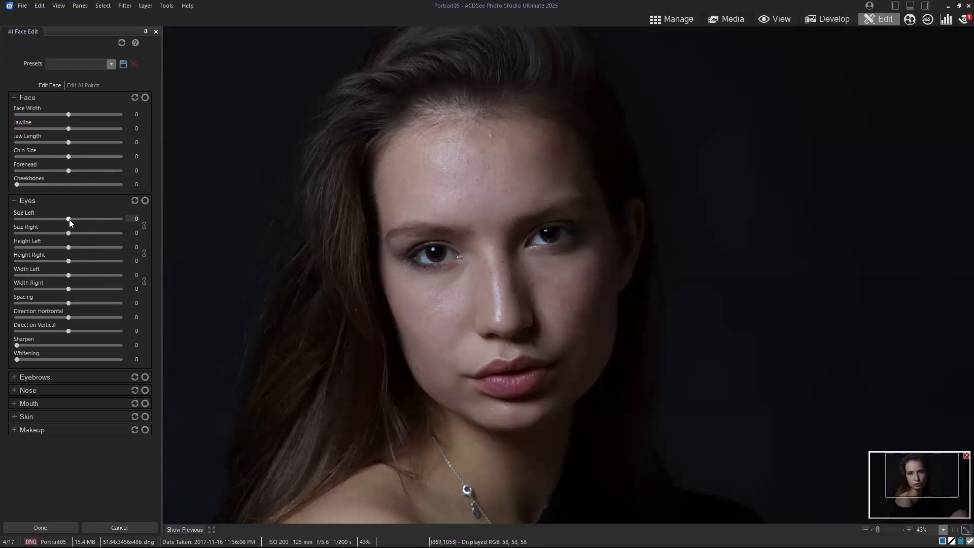
{"action": "left_click_drag", "start_coordinate": [61, 219], "coordinate": [18, 219]}
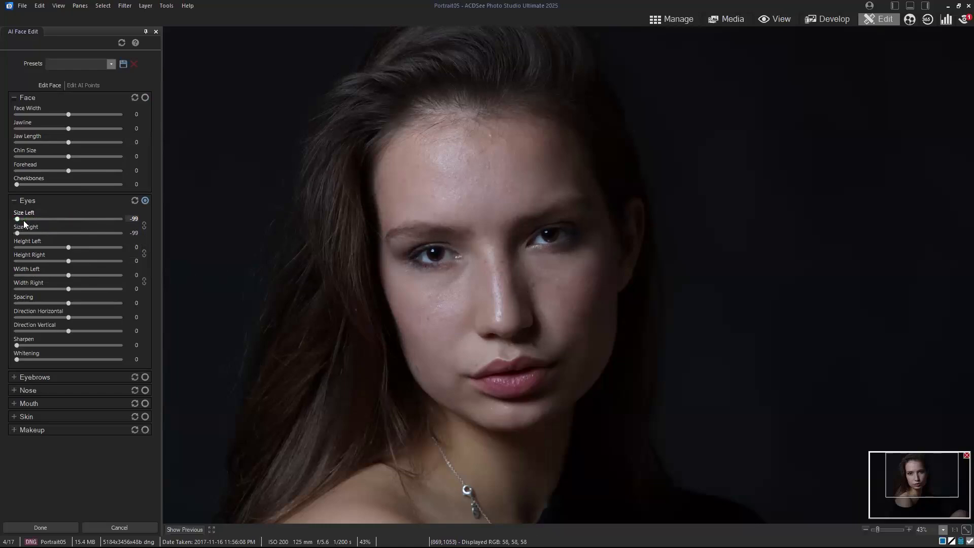
{"action": "left_click_drag", "start_coordinate": [107, 218], "coordinate": [86, 221]}
{"action": "double_click", "coordinate": [103, 221]}
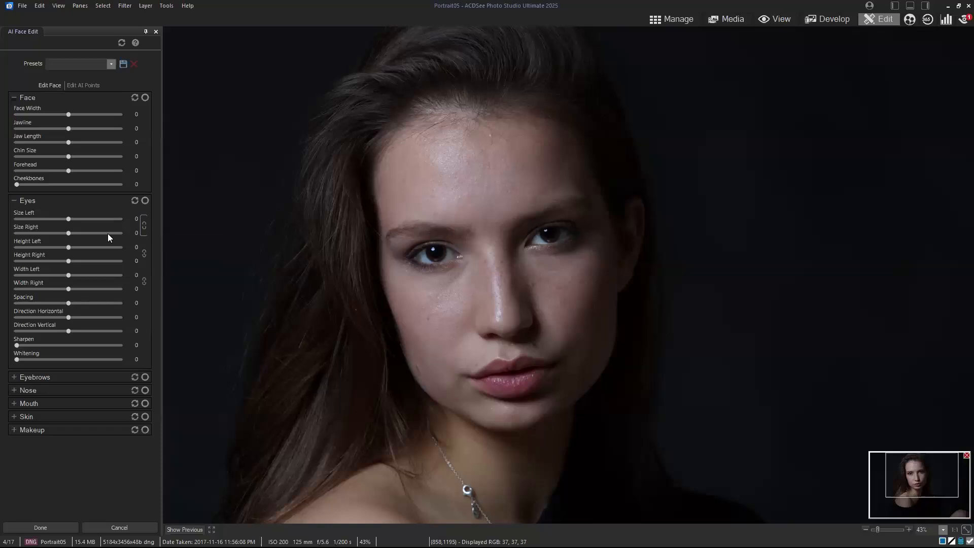
{"action": "double_click", "coordinate": [80, 219]}
Enlarge only the right eye with Size Right at 30 and compare it with the previous image.
{"action": "left_click_drag", "start_coordinate": [71, 234], "coordinate": [88, 233]}
{"action": "left_click_drag", "start_coordinate": [89, 234], "coordinate": [87, 233]}
{"action": "left_click_drag", "start_coordinate": [85, 234], "coordinate": [84, 235]}
{"action": "left_click", "coordinate": [189, 530]}
Set the eyes' Sharpen and Whitening to 66 and compare the portrait with the eye adjustments off and on.
{"action": "left_click_drag", "start_coordinate": [90, 345], "coordinate": [85, 346]}
{"action": "left_click_drag", "start_coordinate": [17, 359], "coordinate": [85, 359]}
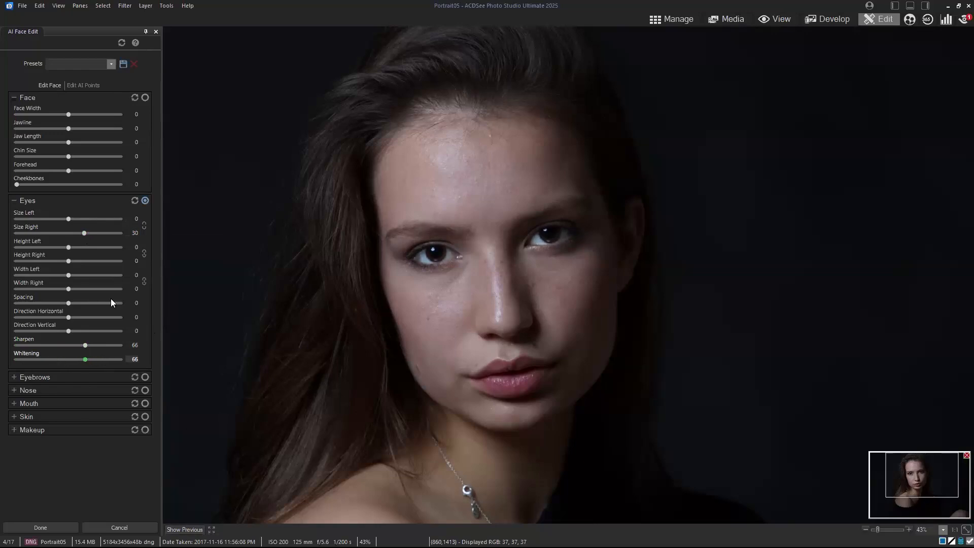
{"action": "left_click", "coordinate": [145, 200]}
{"action": "left_click", "coordinate": [146, 200]}
{"action": "left_click", "coordinate": [145, 200]}
{"action": "left_click", "coordinate": [146, 200]}
Set the skin's Smoothing to 76 and Glow to 44, and compare with the previous image.
{"action": "left_click", "coordinate": [14, 417]}
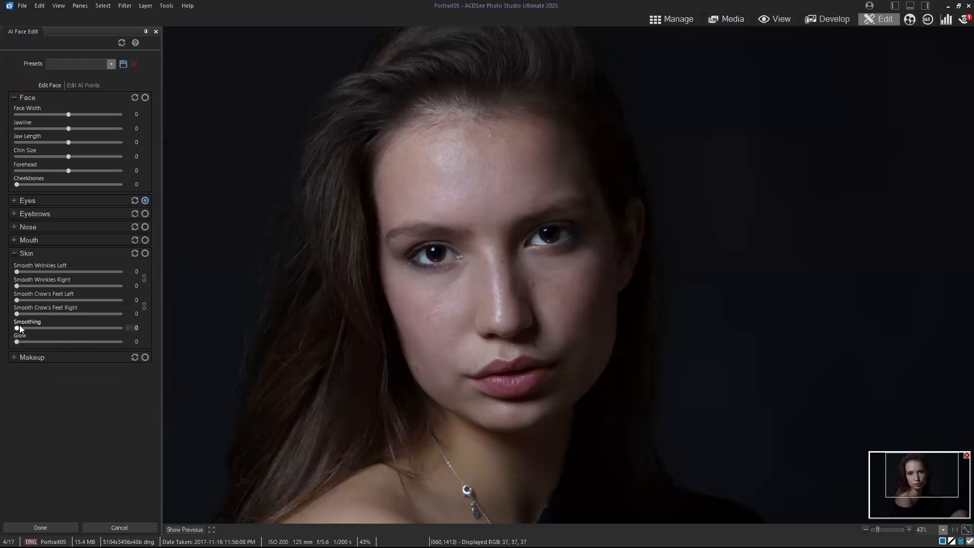
{"action": "left_click_drag", "start_coordinate": [31, 328], "coordinate": [101, 328]}
{"action": "left_click_drag", "start_coordinate": [48, 344], "coordinate": [62, 341]}
{"action": "left_click", "coordinate": [101, 328]}
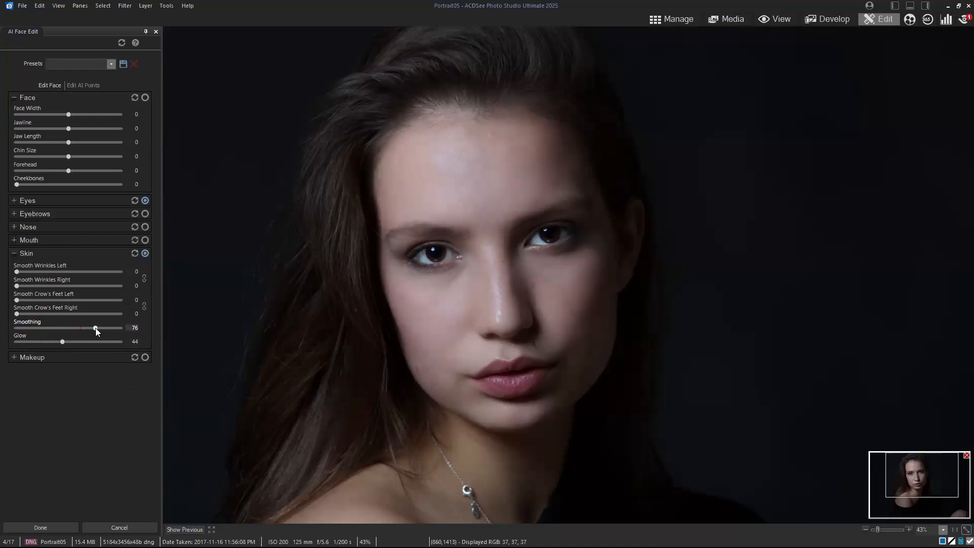
{"action": "left_click", "coordinate": [185, 529]}
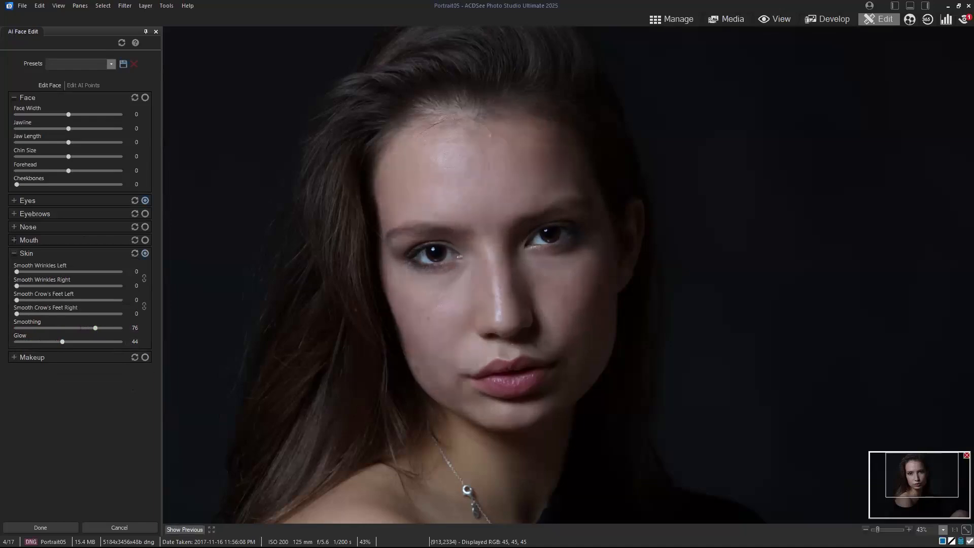
{"action": "left_click", "coordinate": [185, 529]}
{"action": "left_click", "coordinate": [185, 529]}
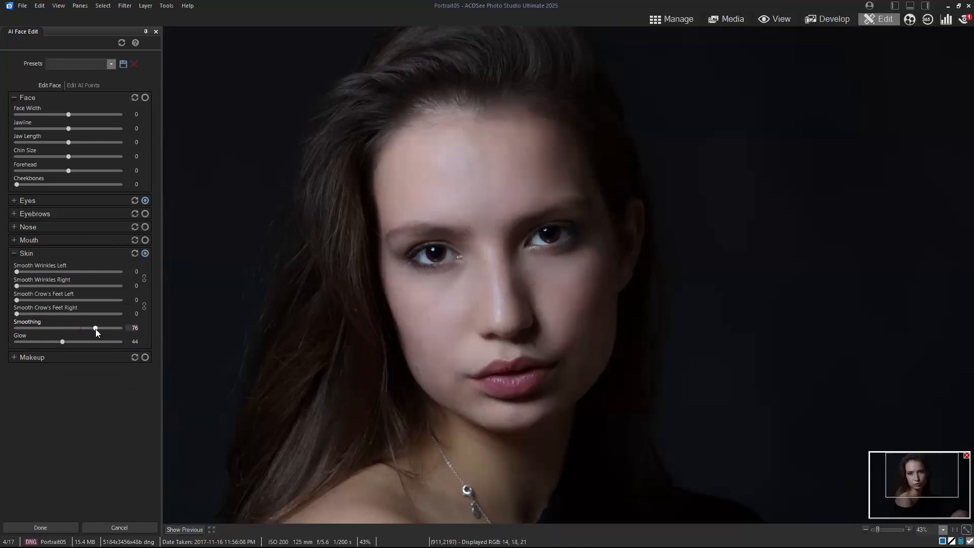
Reduce skin Smoothing to 70 and compare the portrait with the previous image, both close up and at 28% zoom.
{"action": "left_click_drag", "start_coordinate": [88, 328], "coordinate": [89, 329]}
{"action": "left_click", "coordinate": [180, 529]}
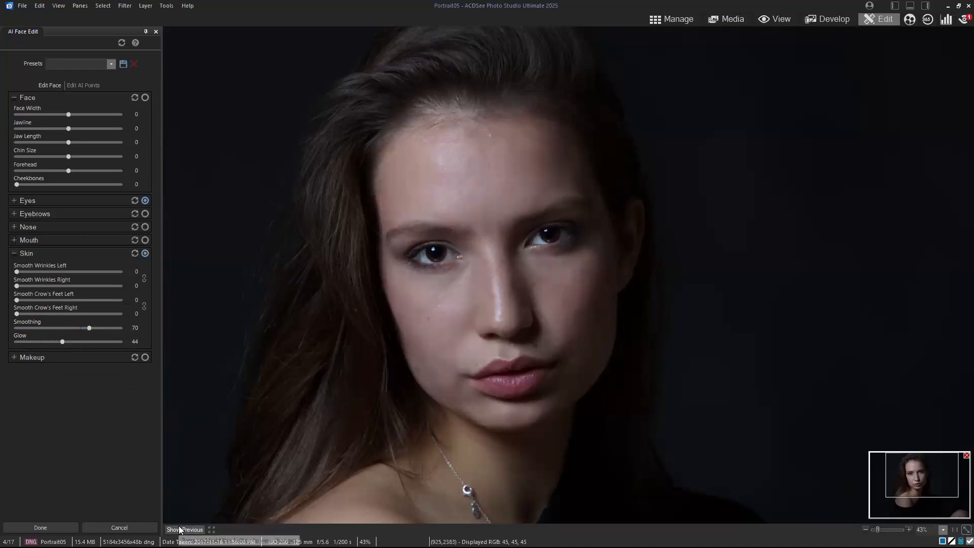
{"action": "left_click", "coordinate": [177, 527]}
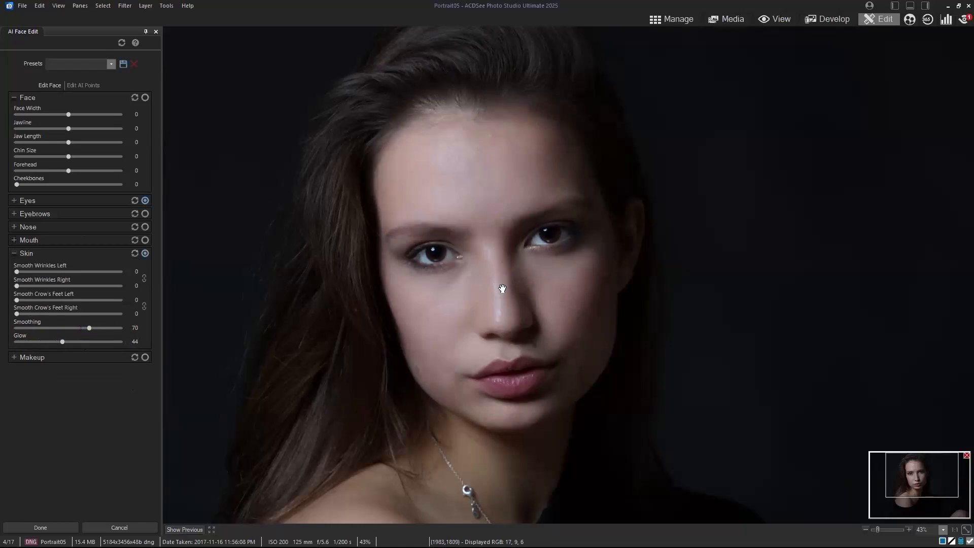
{"action": "left_click", "coordinate": [184, 529]}
{"action": "scroll", "coordinate": [273, 502], "scroll_direction": "down", "scroll_amount": 2}
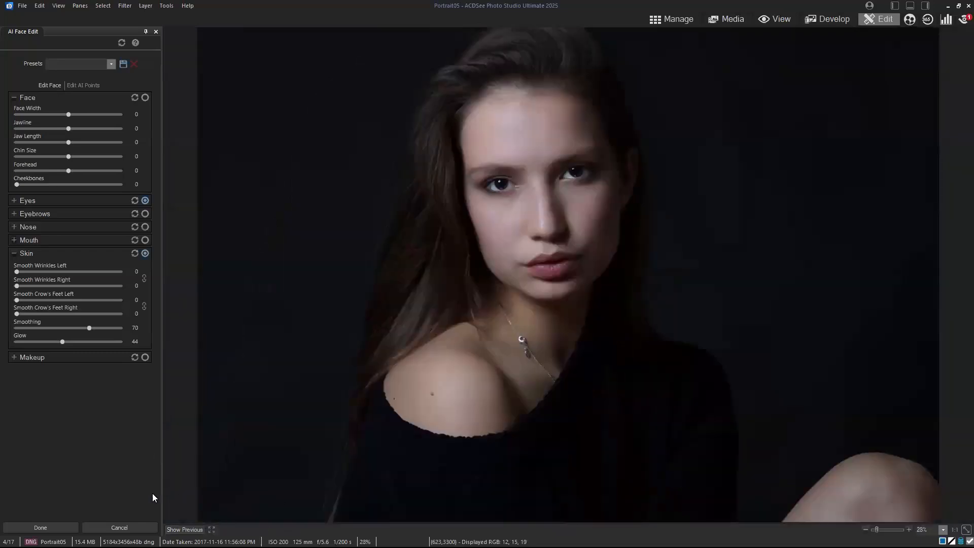
{"action": "left_click", "coordinate": [190, 529]}
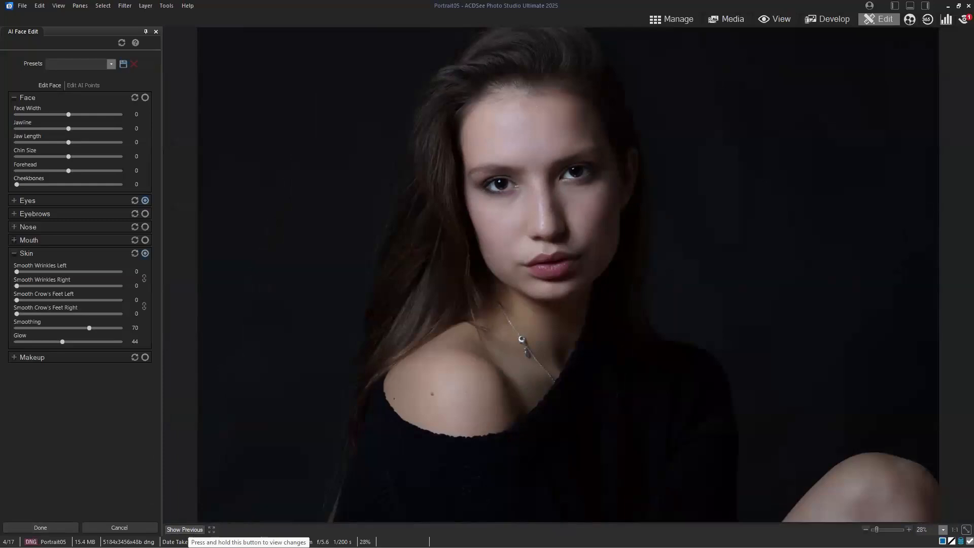
Set the right eye's size to 14 in the Eyes settings and compare with the previous image.
{"action": "left_click", "coordinate": [15, 201]}
{"action": "left_click", "coordinate": [84, 233]}
{"action": "left_click_drag", "start_coordinate": [85, 233], "coordinate": [77, 233]}
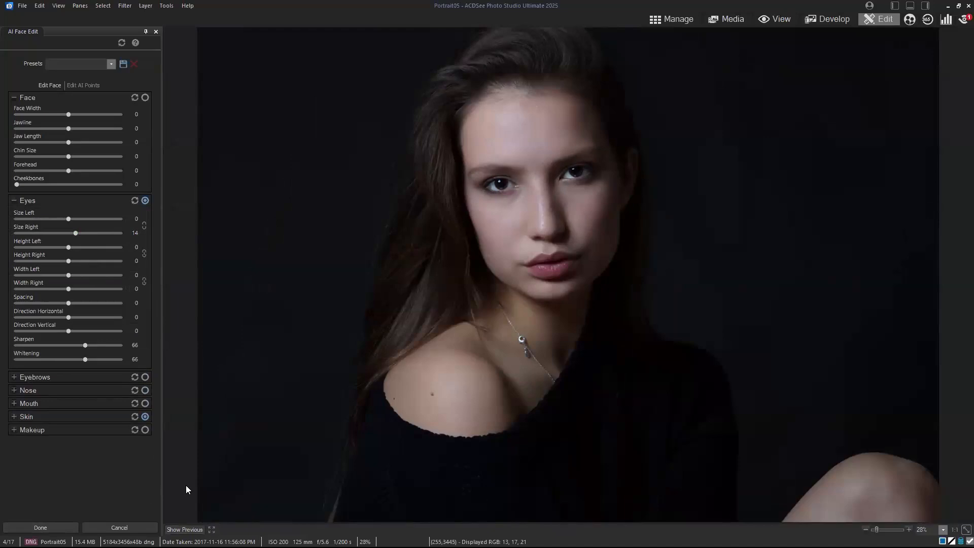
{"action": "left_click", "coordinate": [184, 529]}
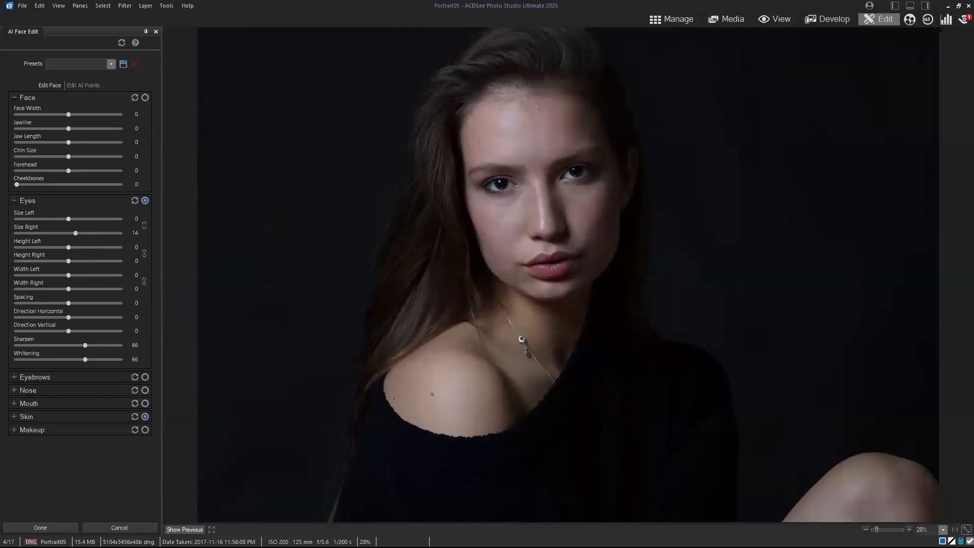
{"action": "left_click", "coordinate": [184, 529]}
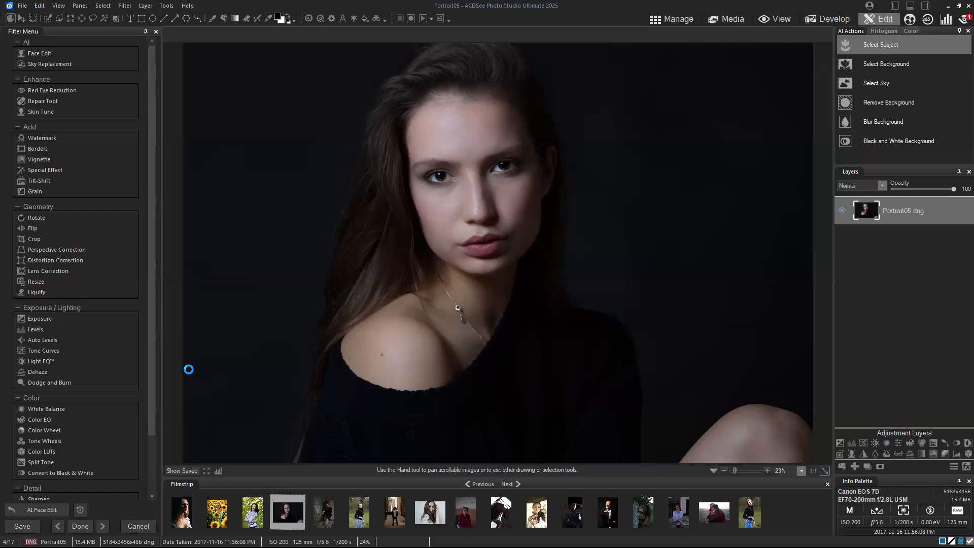
Leave the Portrait05 edit and open the White Balance settings for Portrait04 in Develop mode.
{"action": "left_click", "coordinate": [673, 24]}
{"action": "left_click", "coordinate": [487, 286]}
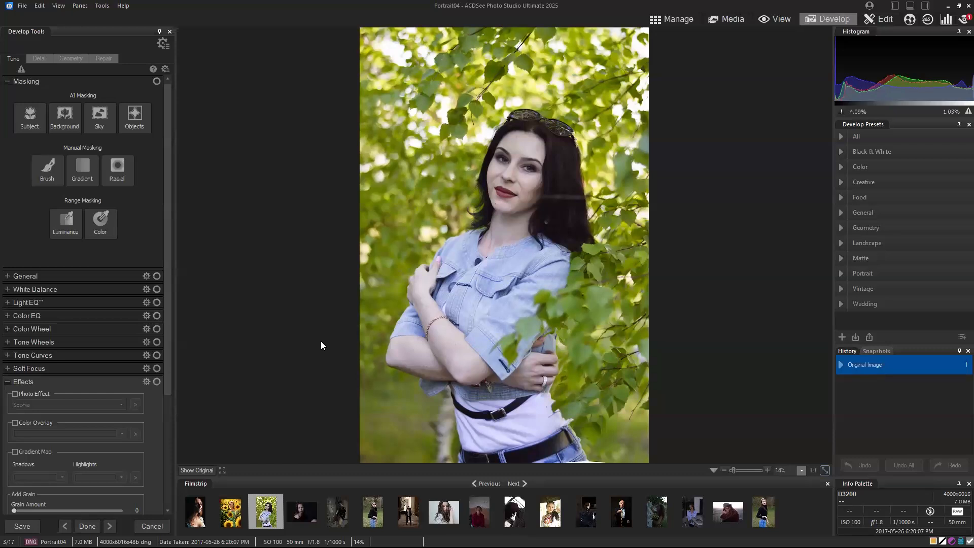
{"action": "left_click", "coordinate": [7, 382]}
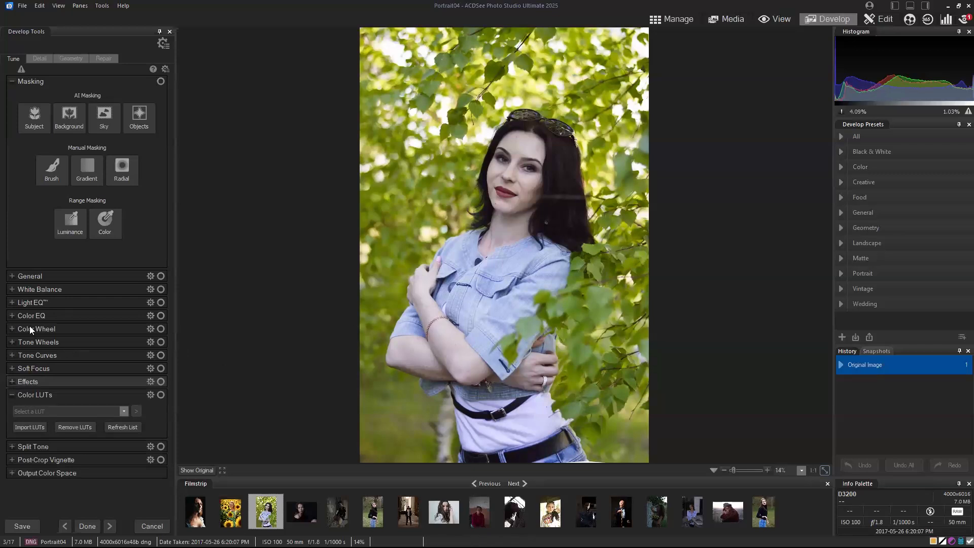
{"action": "left_click", "coordinate": [12, 288]}
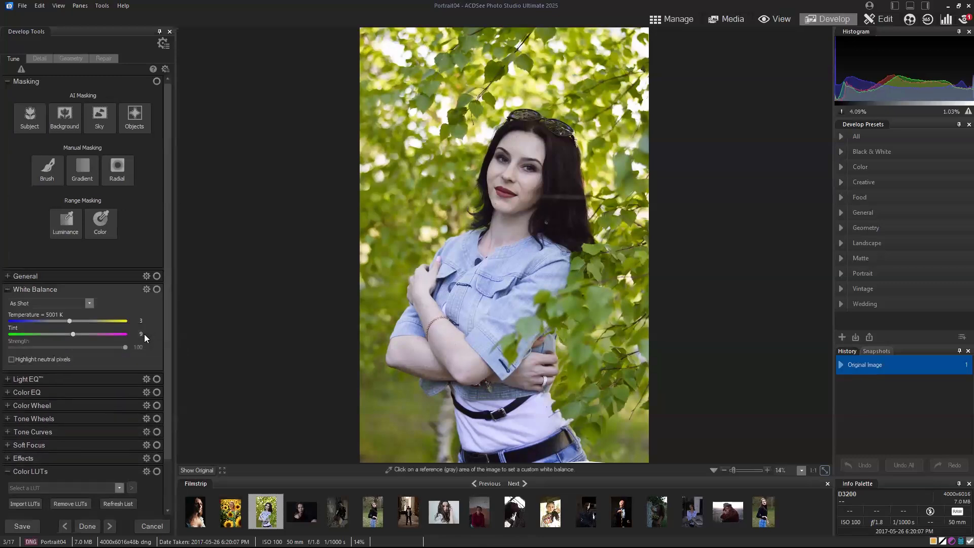
Try the Auto white balance on Portrait04, then restore As Shot.
{"action": "left_click", "coordinate": [91, 303]}
{"action": "left_click", "coordinate": [80, 325]}
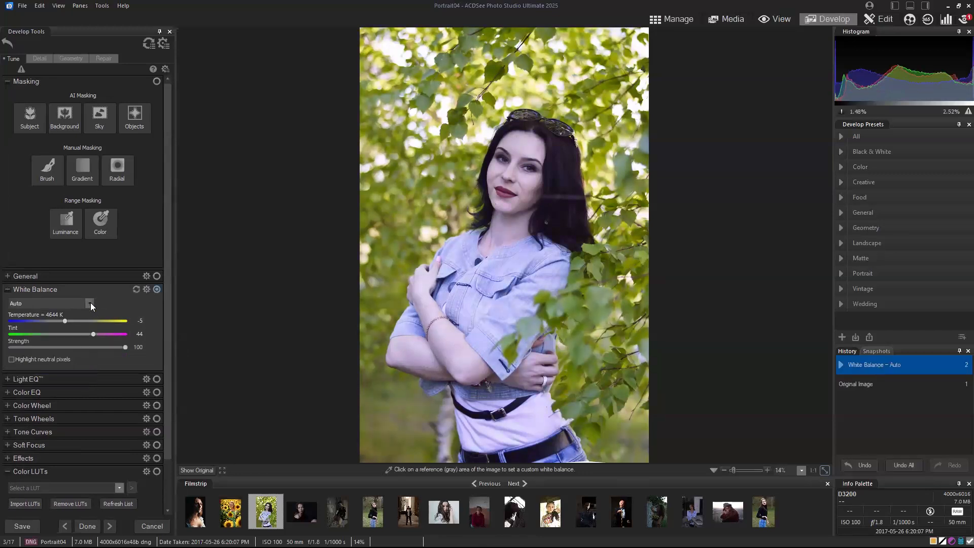
{"action": "left_click", "coordinate": [90, 303]}
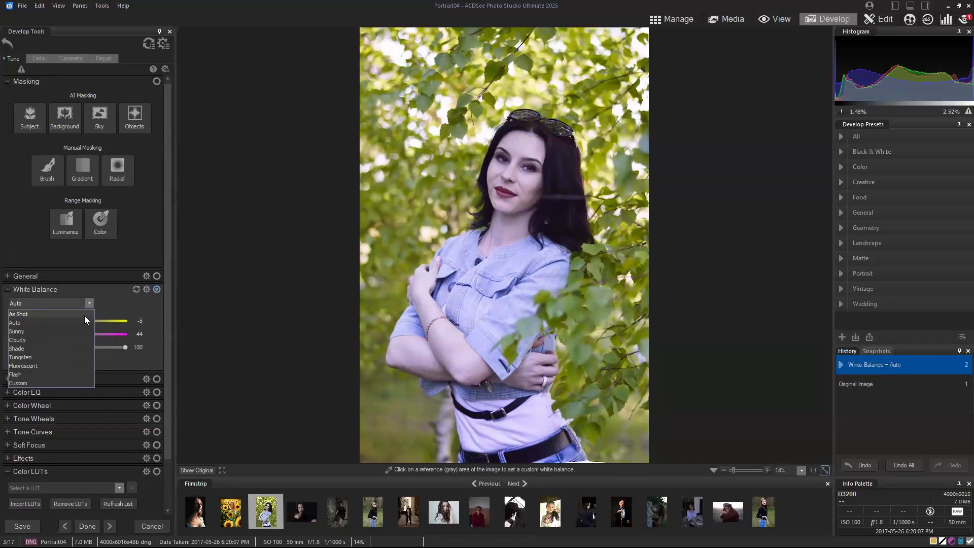
{"action": "left_click", "coordinate": [84, 315]}
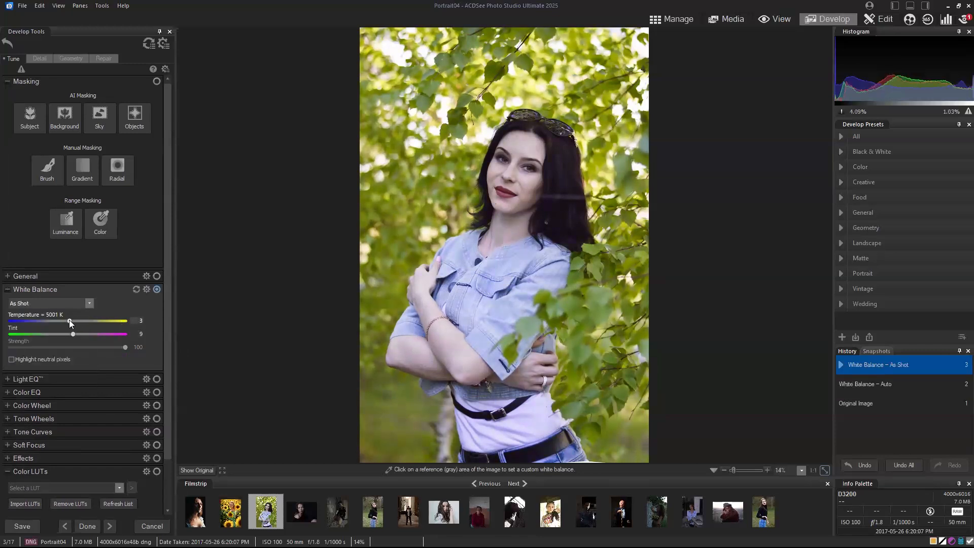
Set the white balance Temperature to 23 and Tint to 16, and compare with the original photo.
{"action": "left_click_drag", "start_coordinate": [70, 322], "coordinate": [80, 323]}
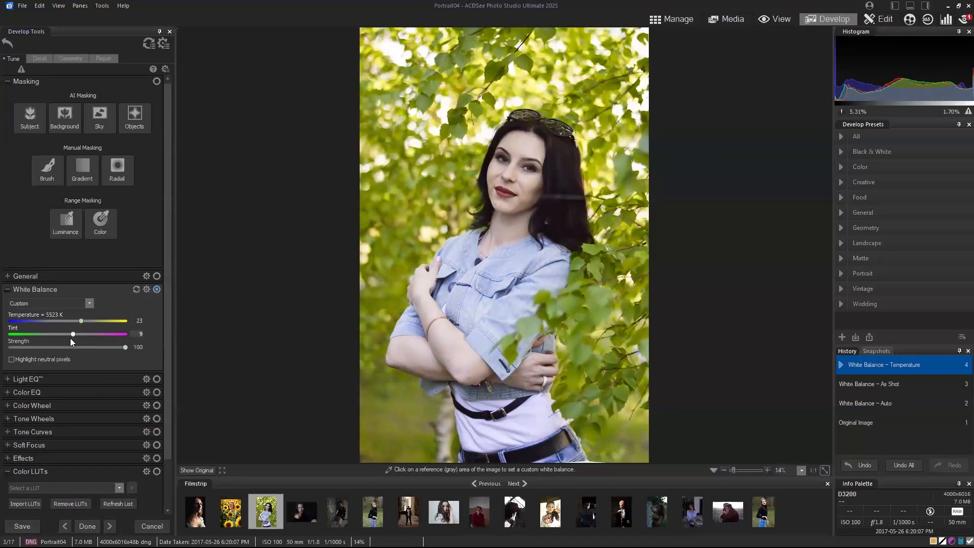
{"action": "left_click_drag", "start_coordinate": [73, 333], "coordinate": [77, 334]}
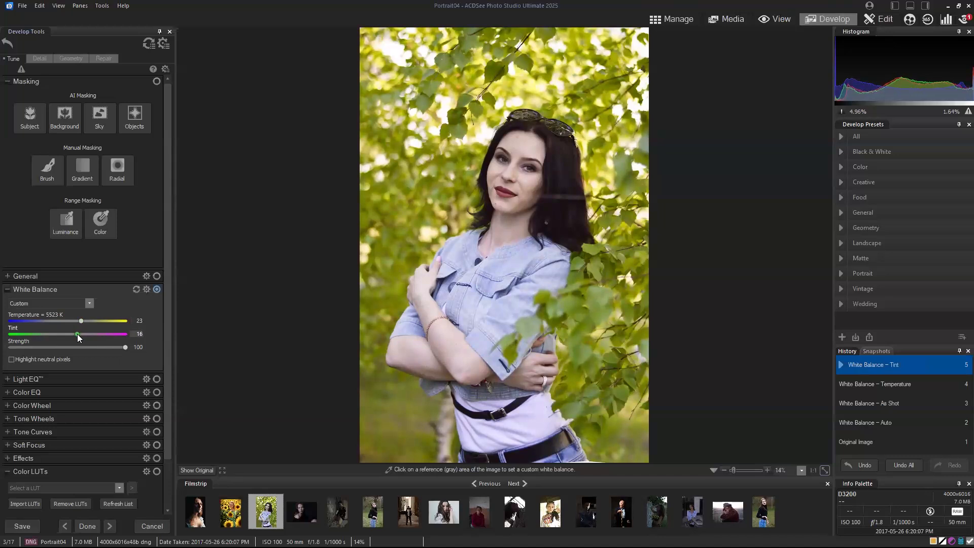
{"action": "left_click", "coordinate": [82, 319]}
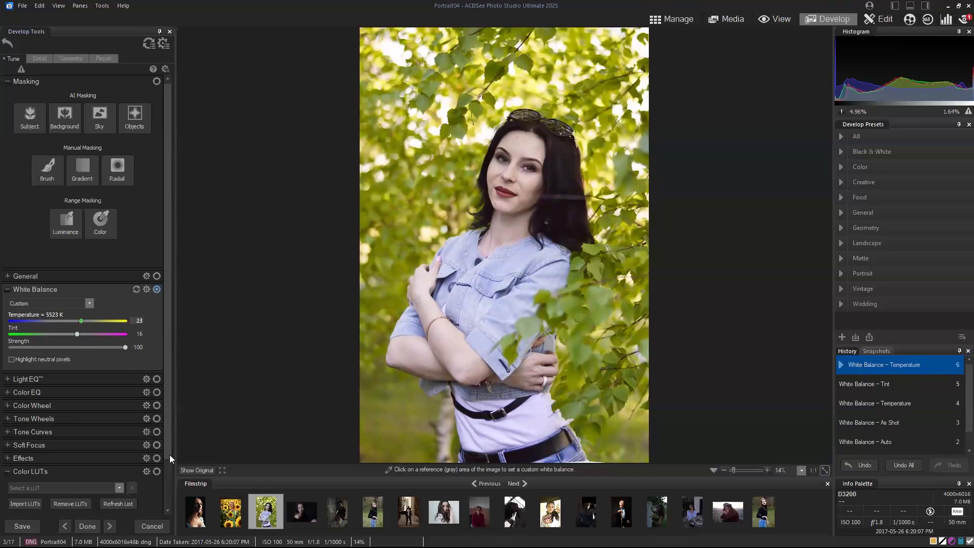
{"action": "left_click", "coordinate": [192, 471]}
{"action": "left_click", "coordinate": [193, 471]}
{"action": "left_click", "coordinate": [193, 471]}
{"action": "left_click", "coordinate": [193, 470]}
{"action": "left_click", "coordinate": [193, 470]}
Mask the background with AI, hide the mask overlay, and set the mask's Exposure to -35 and Saturation to -9.
{"action": "left_click", "coordinate": [62, 125]}
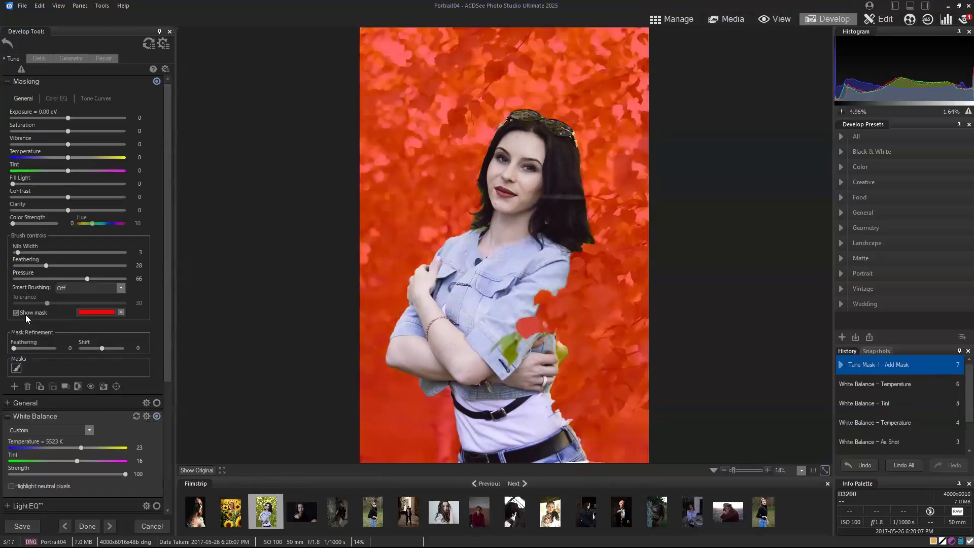
{"action": "left_click", "coordinate": [15, 313]}
{"action": "left_click_drag", "start_coordinate": [67, 118], "coordinate": [62, 131]}
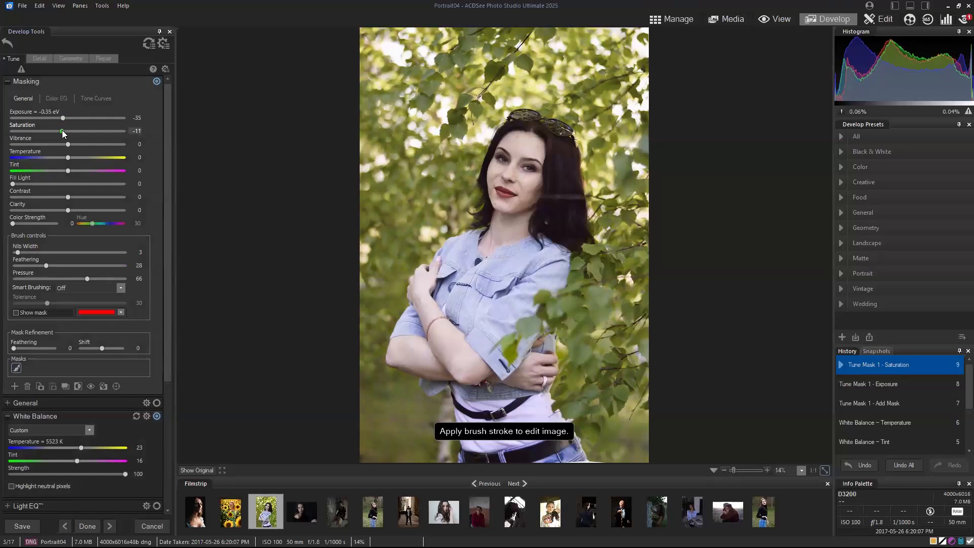
{"action": "left_click_drag", "start_coordinate": [63, 131], "coordinate": [64, 130]}
Add a second AI mask that selects the subject, with its red overlay shown.
{"action": "left_click", "coordinate": [14, 386]}
{"action": "left_click", "coordinate": [36, 395]}
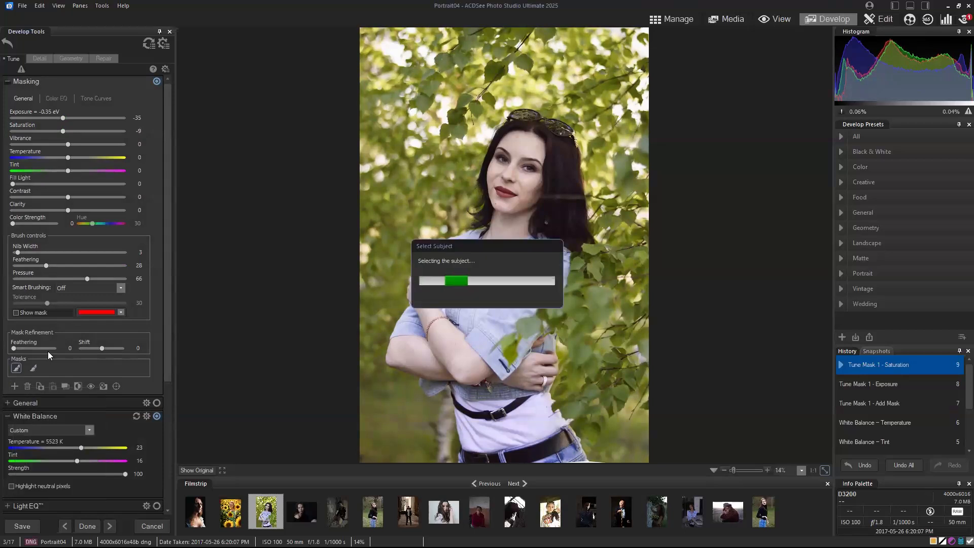
{"action": "left_click", "coordinate": [16, 313]}
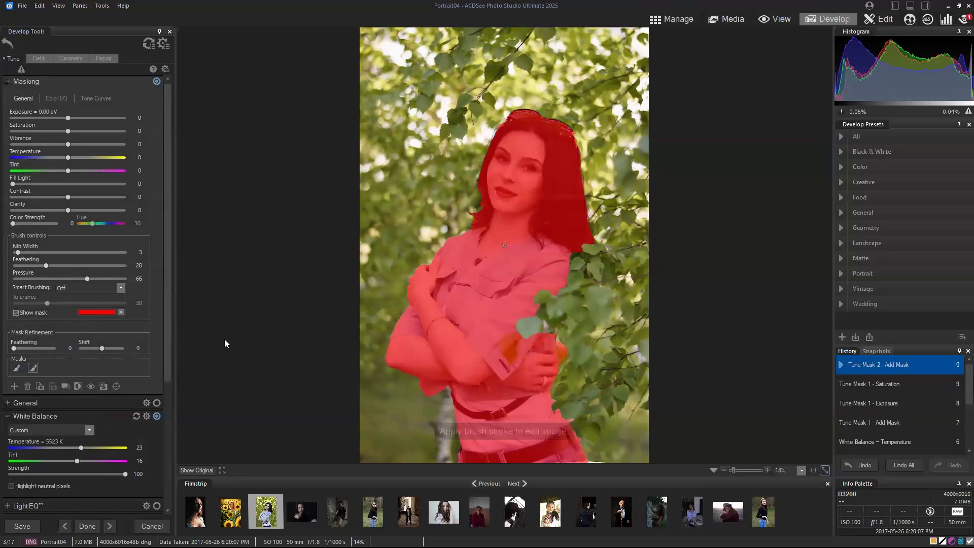
Hide the subject mask's overlay, set the mask's Saturation to 68, and compare with the original photo.
{"action": "left_click", "coordinate": [15, 313]}
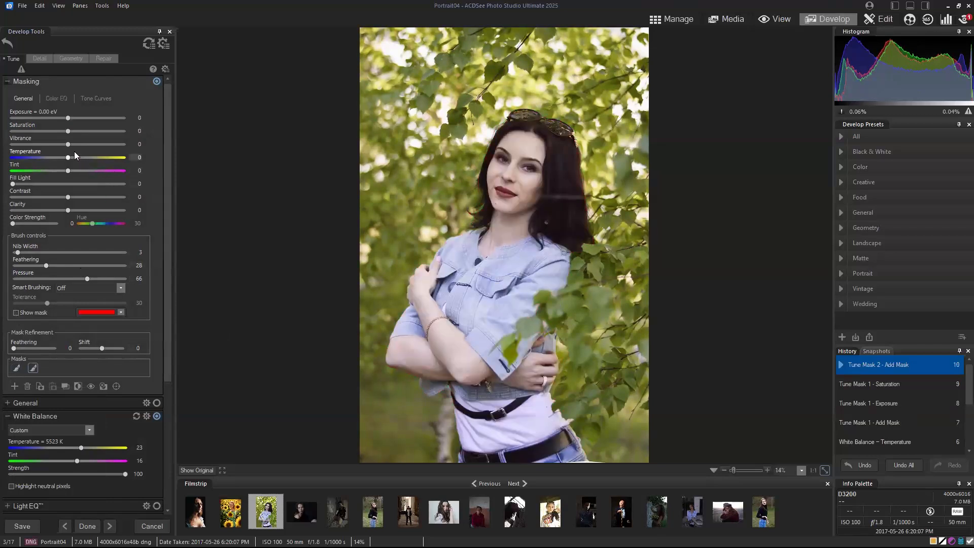
{"action": "left_click_drag", "start_coordinate": [68, 131], "coordinate": [104, 131]}
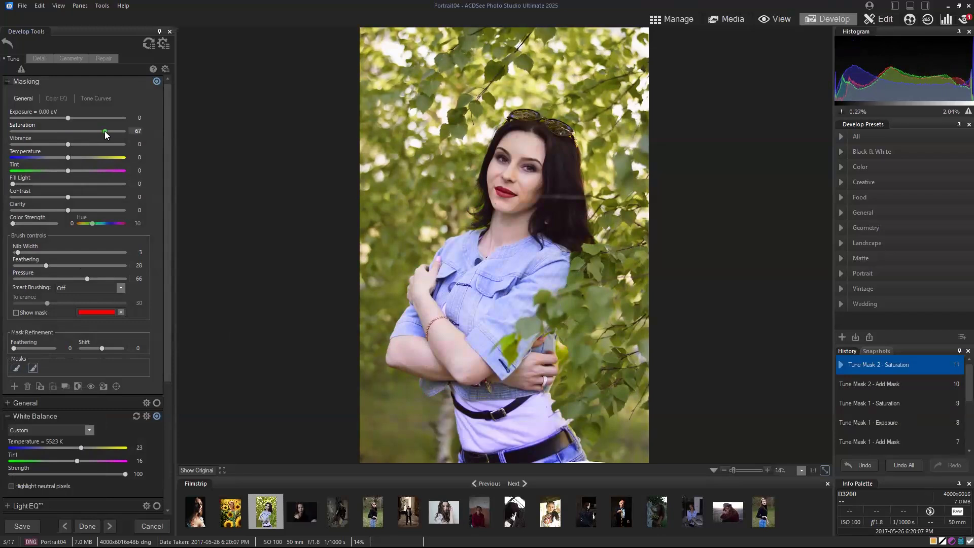
{"action": "mouse_move", "coordinate": [104, 131]}
{"action": "left_mouse_down"}
{"action": "mouse_move", "coordinate": [69, 132]}
{"action": "mouse_move", "coordinate": [105, 132]}
{"action": "left_mouse_up"}
{"action": "left_click", "coordinate": [198, 469]}
Enable the lens profile, crop the top of the photo to 4000 x 5589 pixels, and save the changes.
{"action": "left_click", "coordinate": [71, 58]}
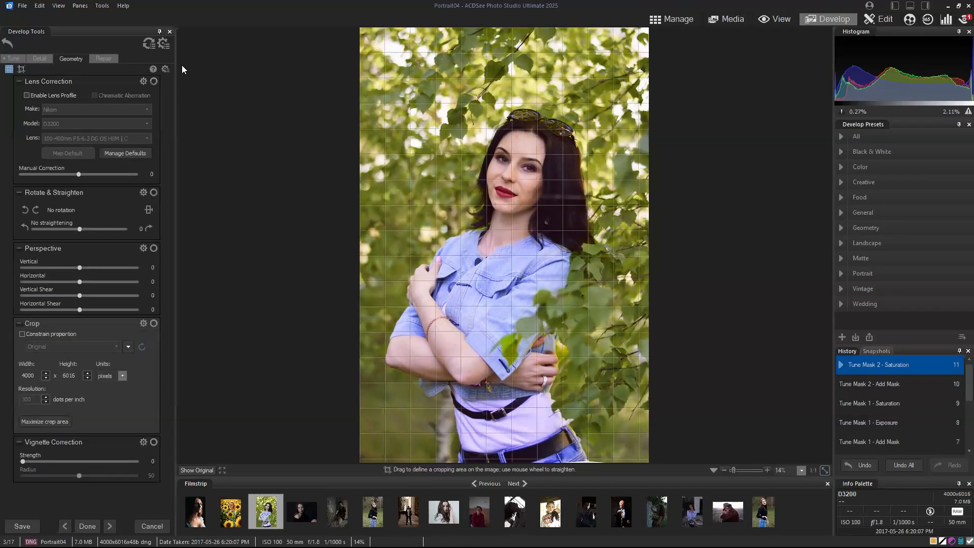
{"action": "left_click", "coordinate": [26, 95]}
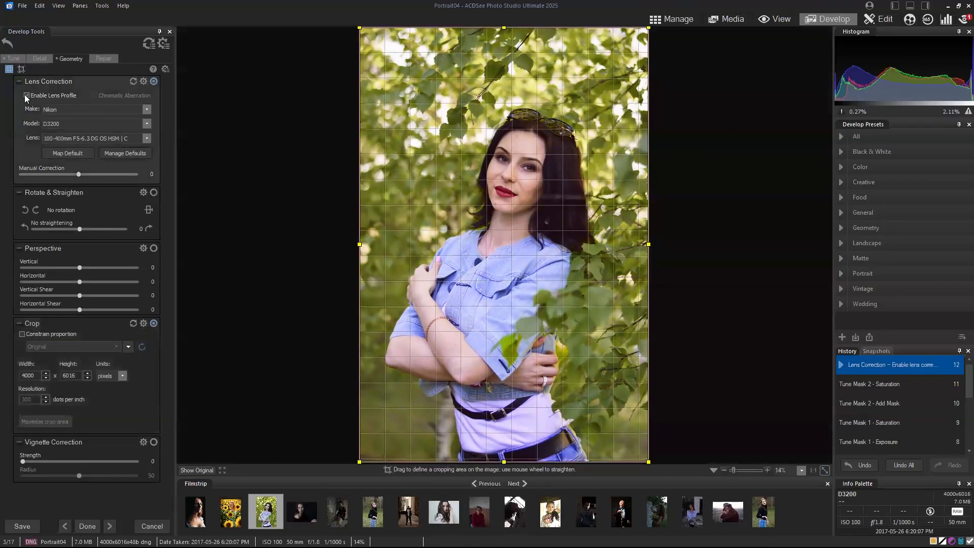
{"action": "left_click_drag", "start_coordinate": [648, 29], "coordinate": [651, 59]}
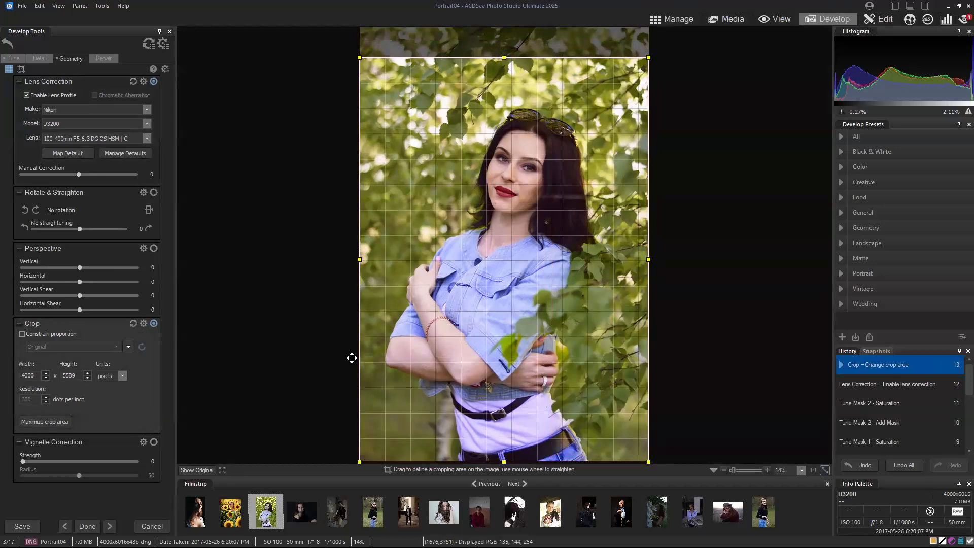
{"action": "left_click", "coordinate": [87, 526]}
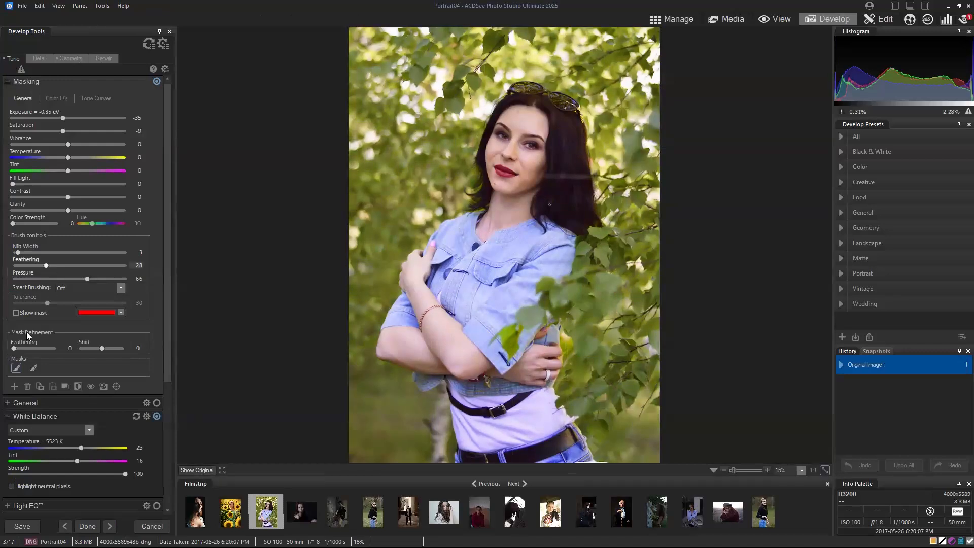
Set the subject mask's Color EQ saturation to Red 21, Orange 21 and Yellow 14, and compare with the original photo.
{"action": "left_click", "coordinate": [32, 368]}
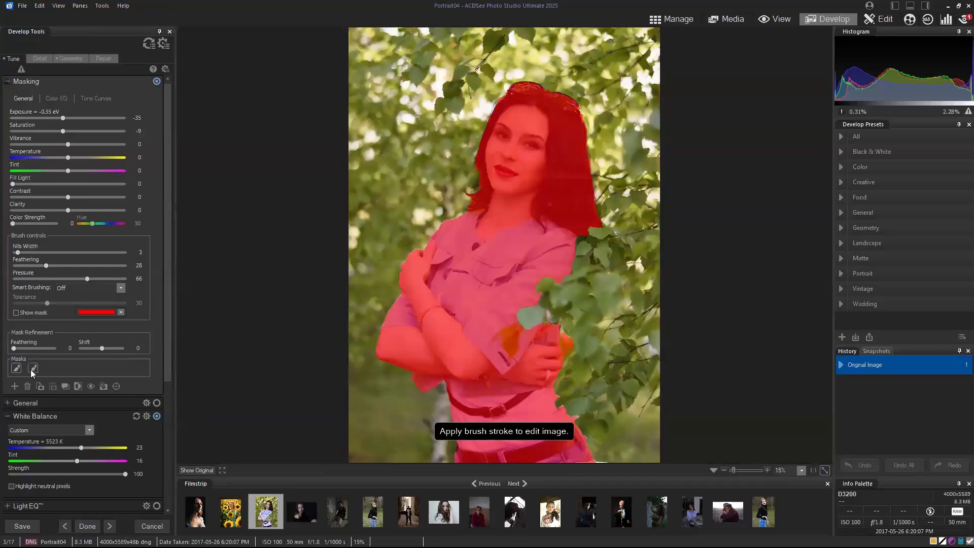
{"action": "left_click", "coordinate": [35, 368]}
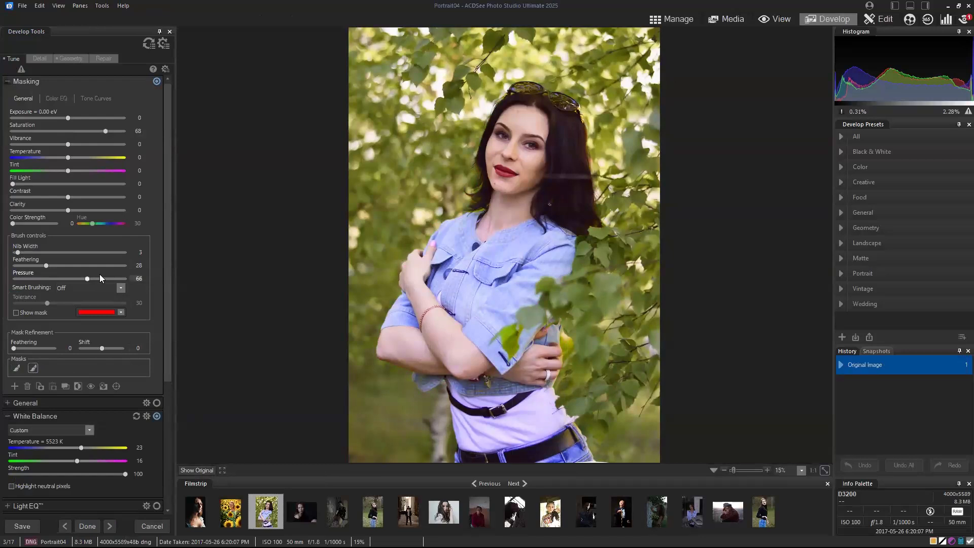
{"action": "left_click", "coordinate": [54, 96]}
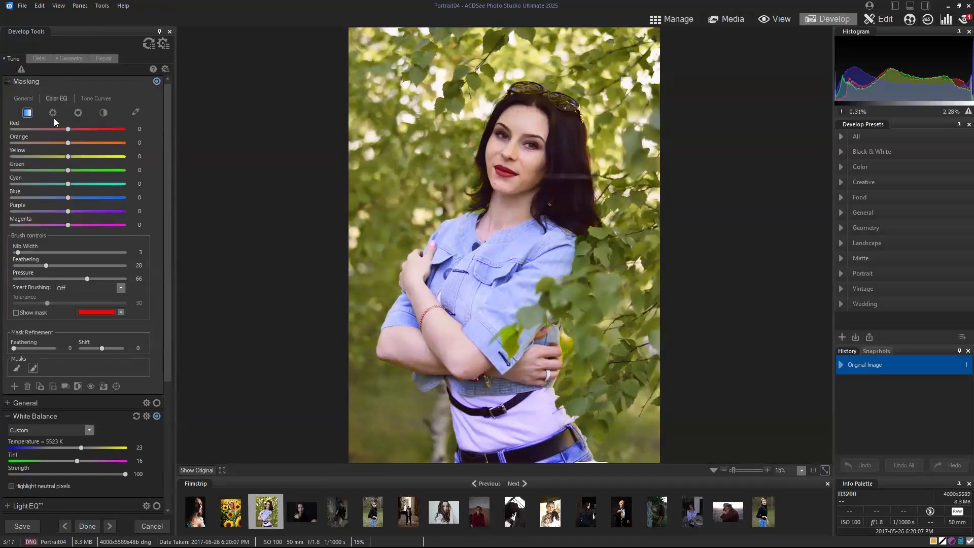
{"action": "left_click_drag", "start_coordinate": [68, 142], "coordinate": [87, 143]}
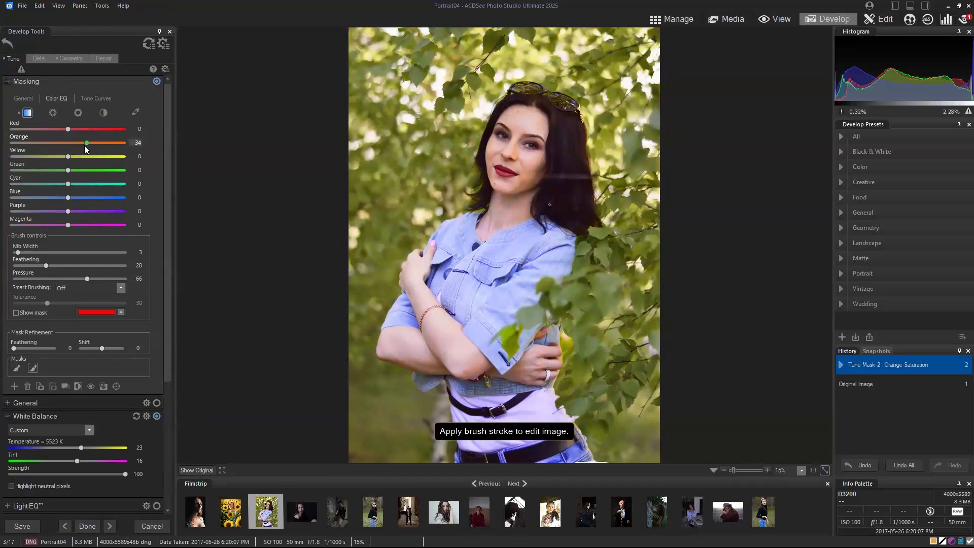
{"action": "left_click", "coordinate": [83, 145]}
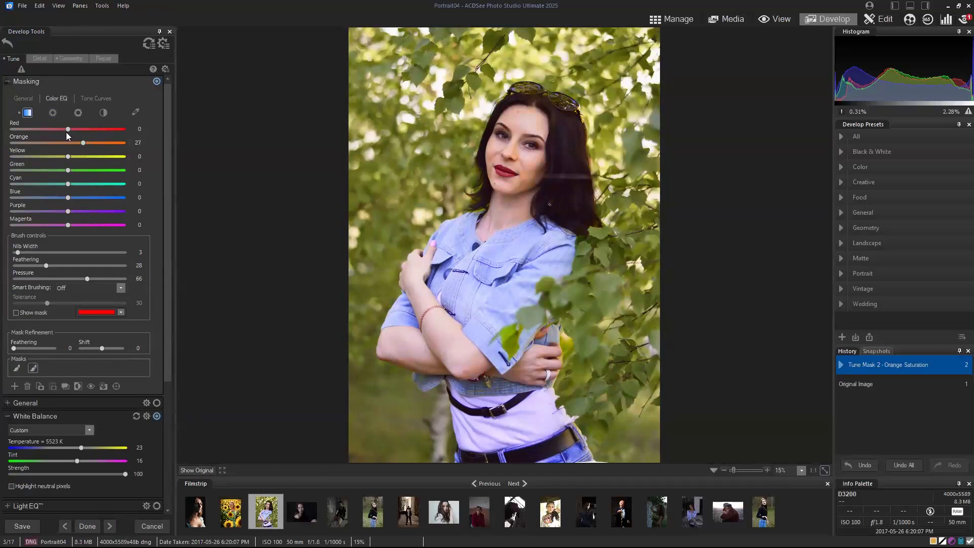
{"action": "mouse_move", "coordinate": [69, 129]}
{"action": "left_mouse_down"}
{"action": "mouse_move", "coordinate": [91, 127]}
{"action": "mouse_move", "coordinate": [80, 156]}
{"action": "mouse_move", "coordinate": [89, 143]}
{"action": "mouse_move", "coordinate": [111, 143]}
{"action": "mouse_move", "coordinate": [83, 144]}
{"action": "mouse_move", "coordinate": [77, 157]}
{"action": "mouse_move", "coordinate": [79, 144]}
{"action": "left_mouse_up"}
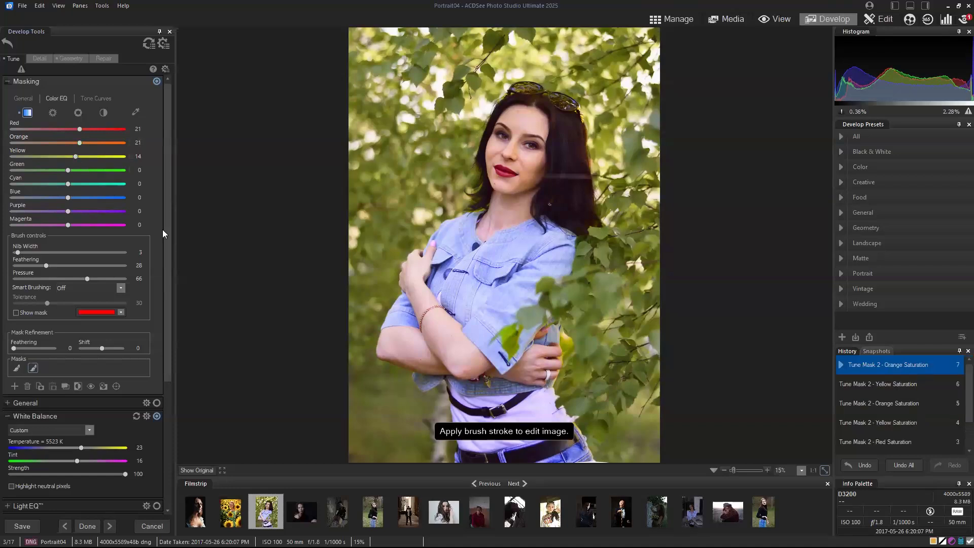
{"action": "left_click", "coordinate": [198, 469]}
{"action": "left_click", "coordinate": [198, 469]}
{"action": "left_click", "coordinate": [200, 468]}
{"action": "left_click", "coordinate": [200, 468]}
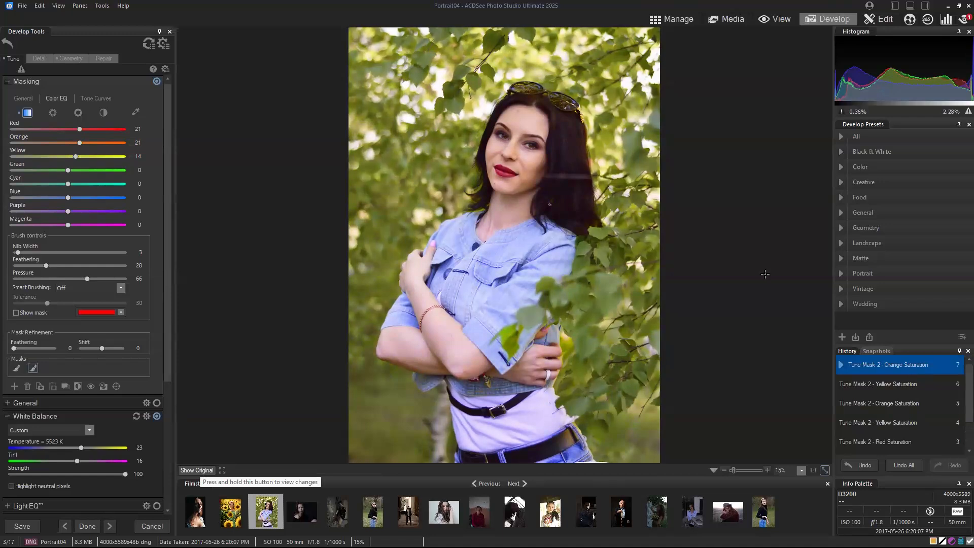
Add a third mask and brush it over both of the woman's eyes with a Nib Width of 1.
{"action": "left_click", "coordinate": [24, 101]}
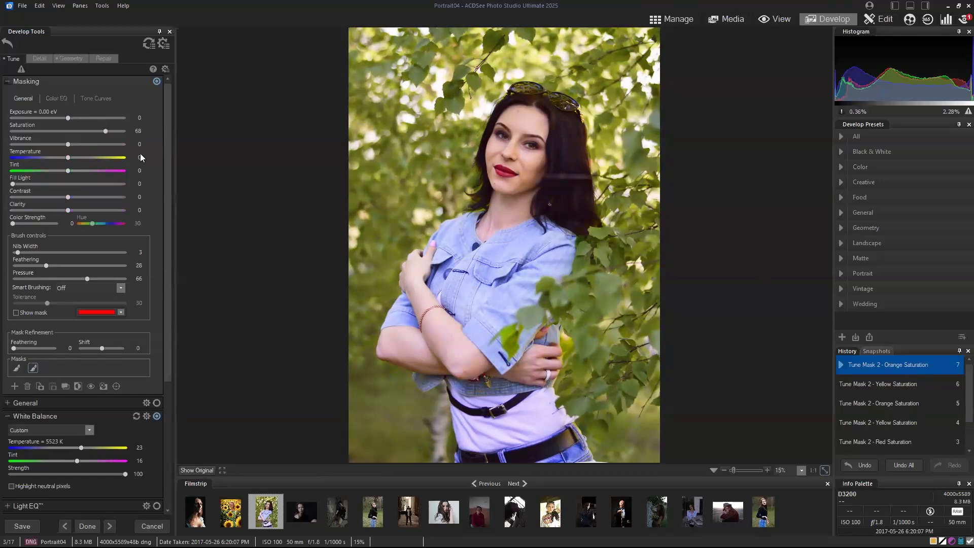
{"action": "left_click", "coordinate": [17, 388]}
{"action": "left_click", "coordinate": [64, 446]}
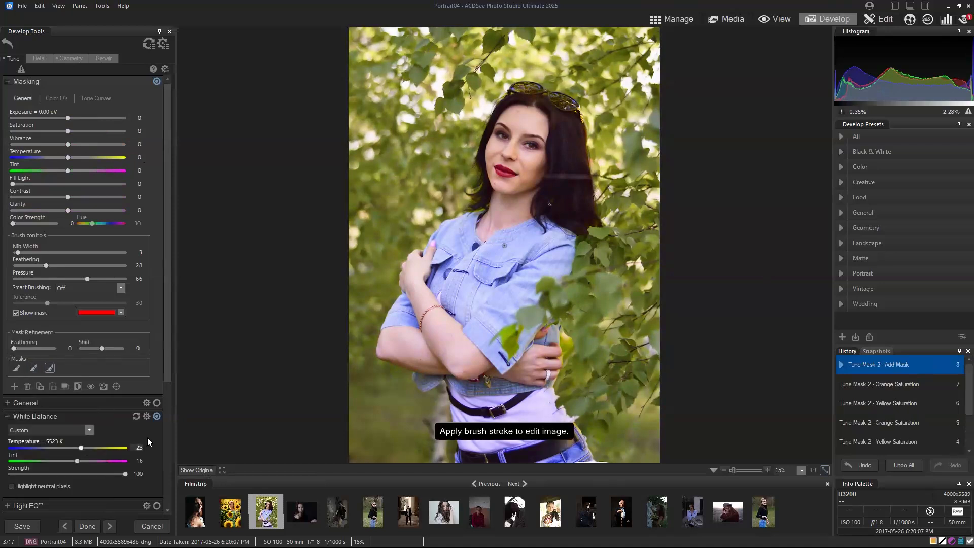
{"action": "left_click", "coordinate": [749, 465]}
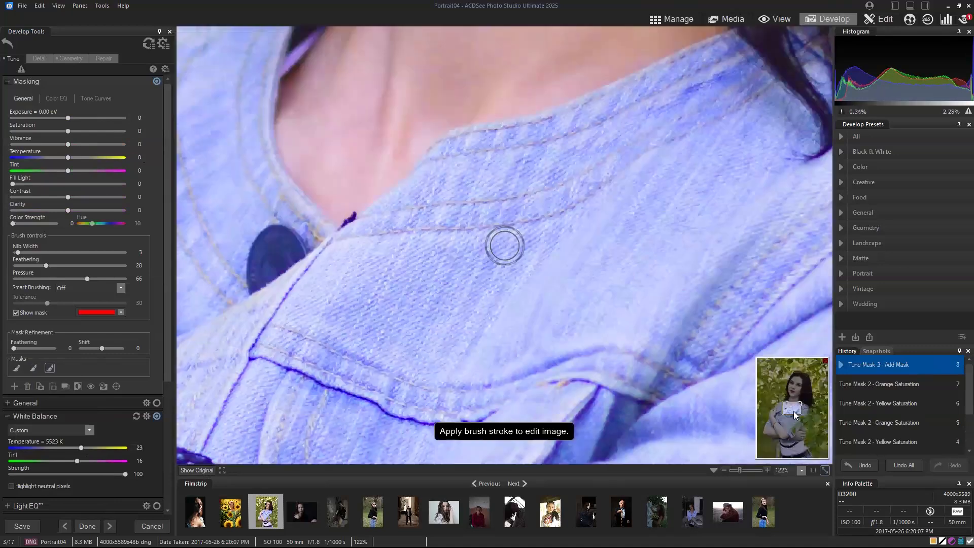
{"action": "left_click_drag", "start_coordinate": [793, 411], "coordinate": [800, 381]}
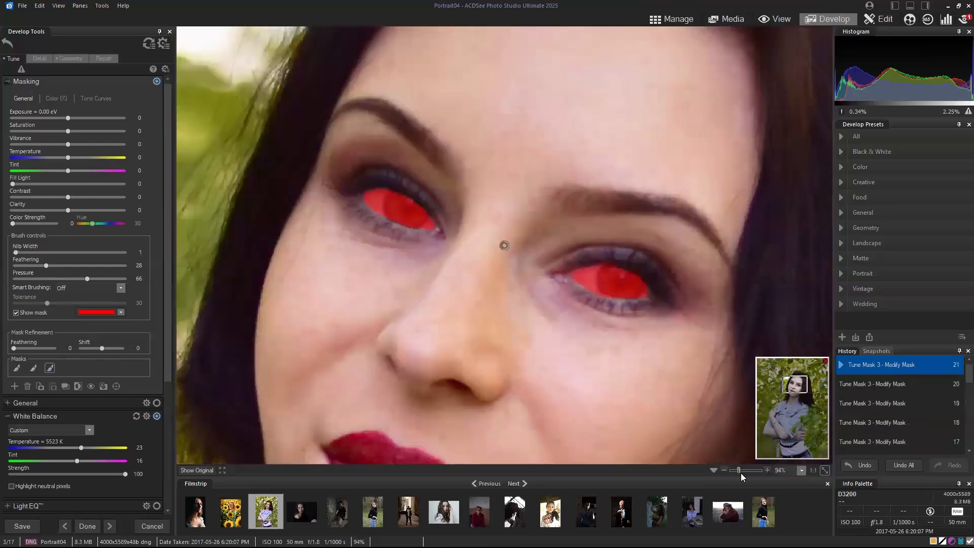
{"action": "left_click_drag", "start_coordinate": [741, 473], "coordinate": [738, 472]}
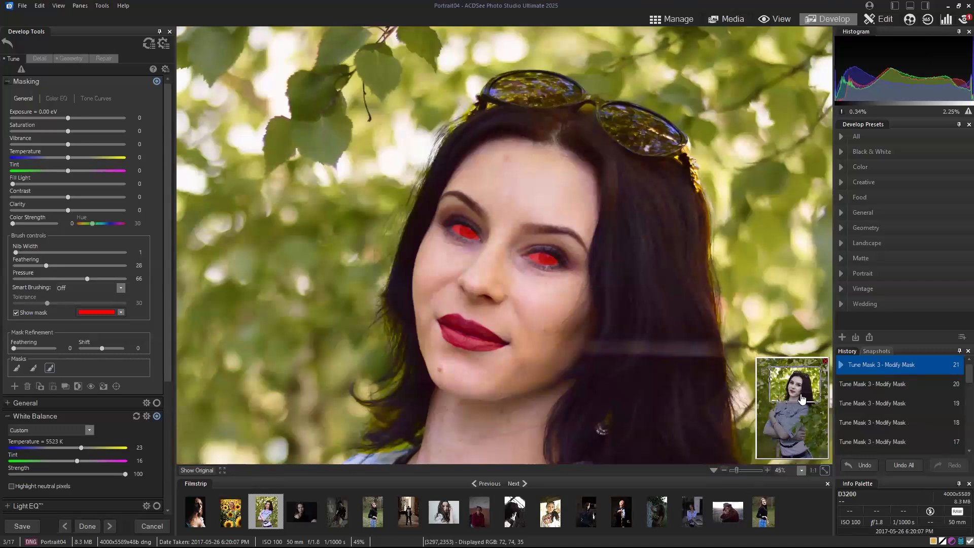
{"action": "left_click_drag", "start_coordinate": [802, 399], "coordinate": [807, 406]}
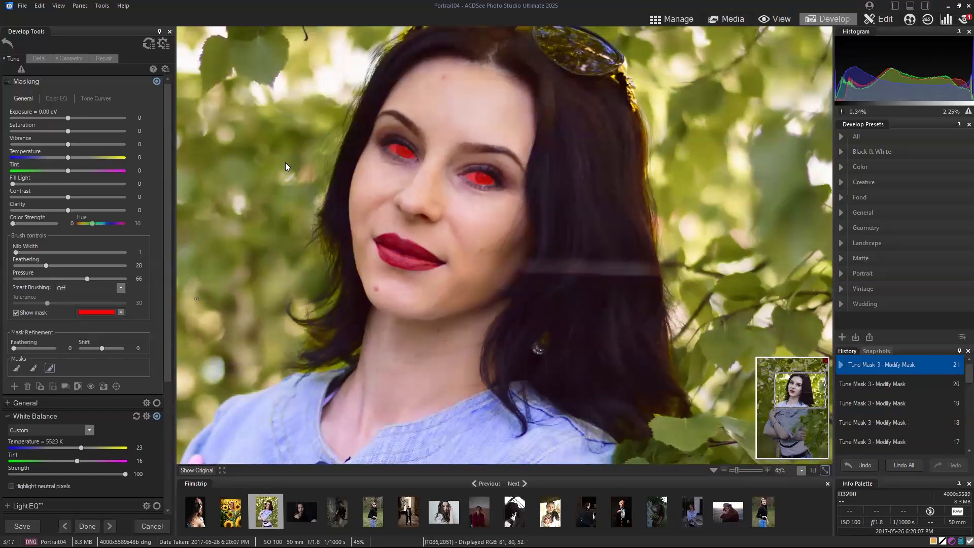
Hide the eye mask's overlay, and set the mask's Exposure to 60 and Saturation to 43.
{"action": "left_click", "coordinate": [17, 313]}
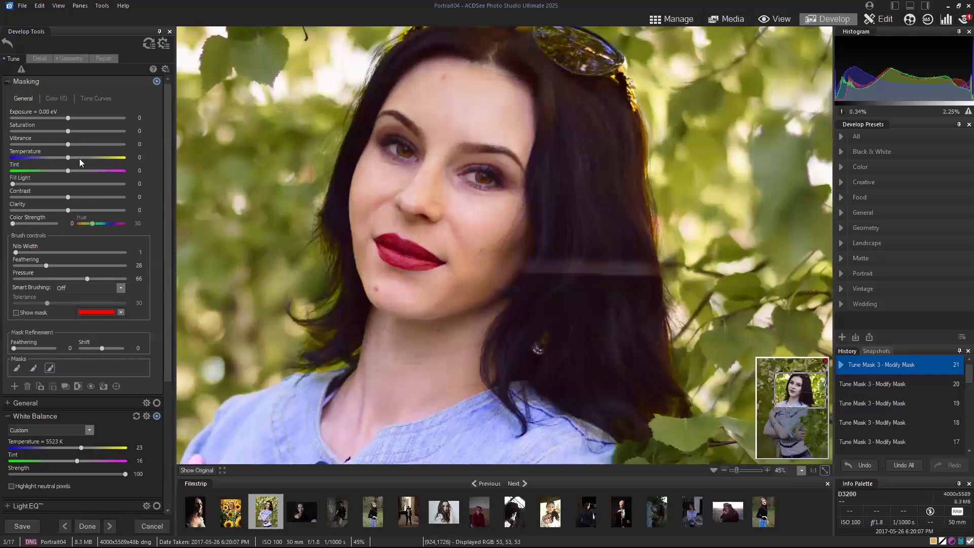
{"action": "left_click_drag", "start_coordinate": [67, 115], "coordinate": [74, 116]}
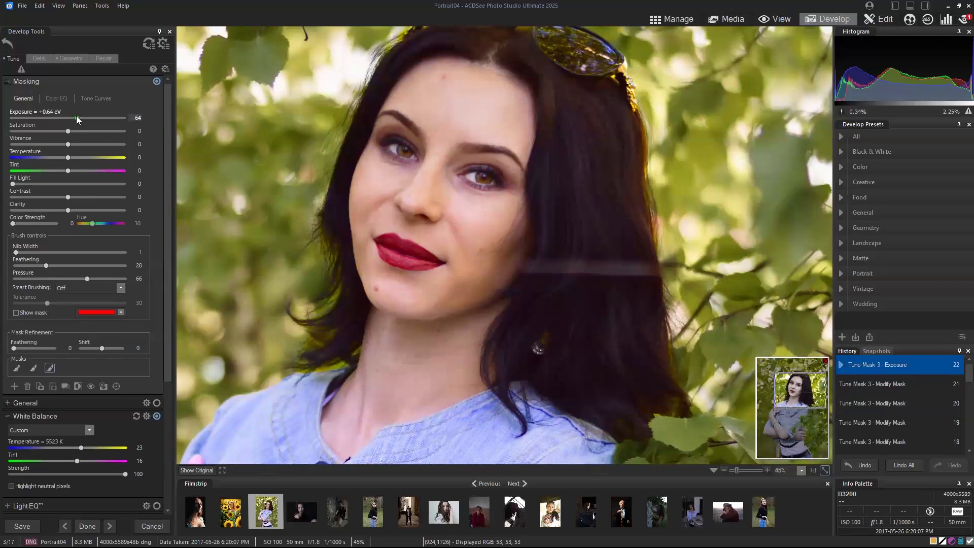
{"action": "left_click_drag", "start_coordinate": [50, 117], "coordinate": [1, 120]}
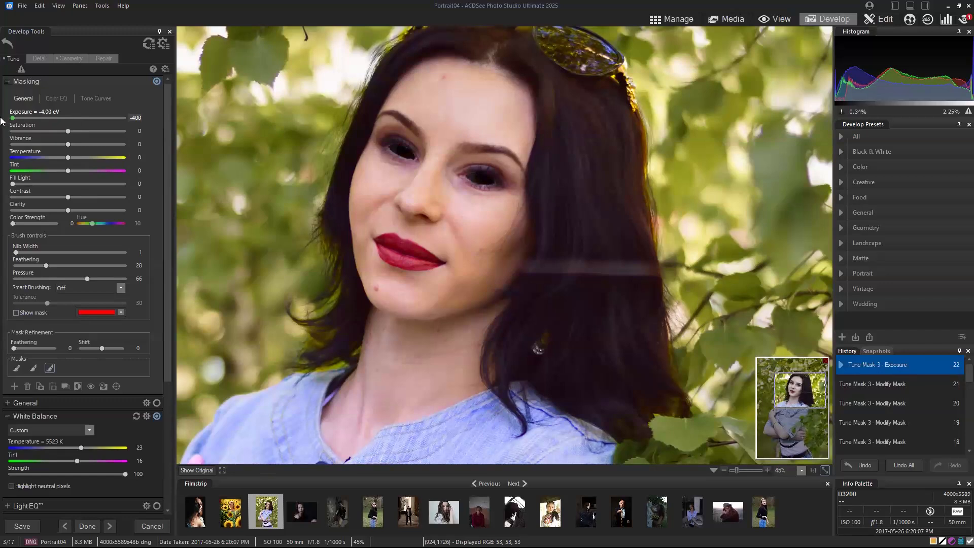
{"action": "left_click", "coordinate": [62, 118]}
{"action": "left_click_drag", "start_coordinate": [63, 118], "coordinate": [97, 133]}
{"action": "left_click", "coordinate": [67, 130]}
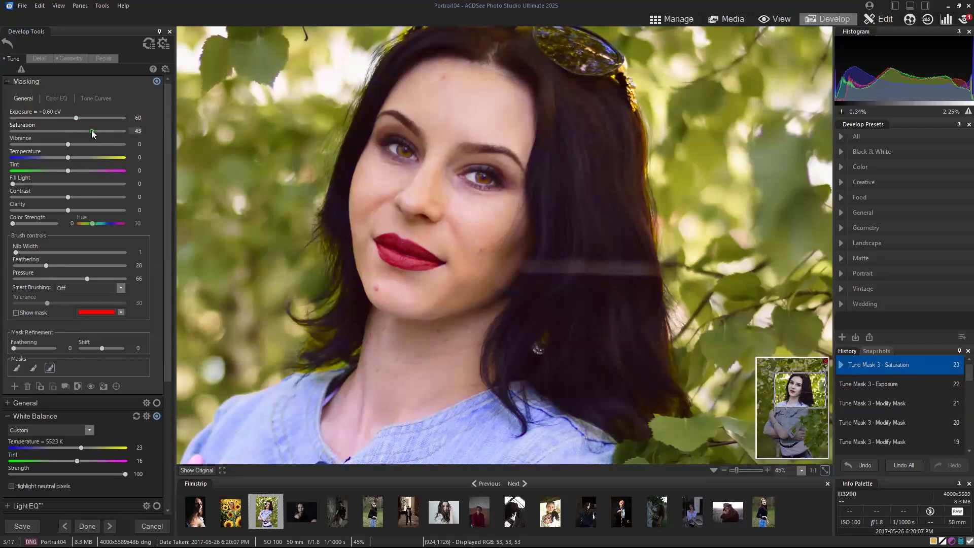
Set the eye mask's Clarity to 42, Exposure to 38 and Saturation to 16, checking the edit against the original photo.
{"action": "left_click", "coordinate": [72, 209]}
{"action": "left_click_drag", "start_coordinate": [89, 209], "coordinate": [97, 208]}
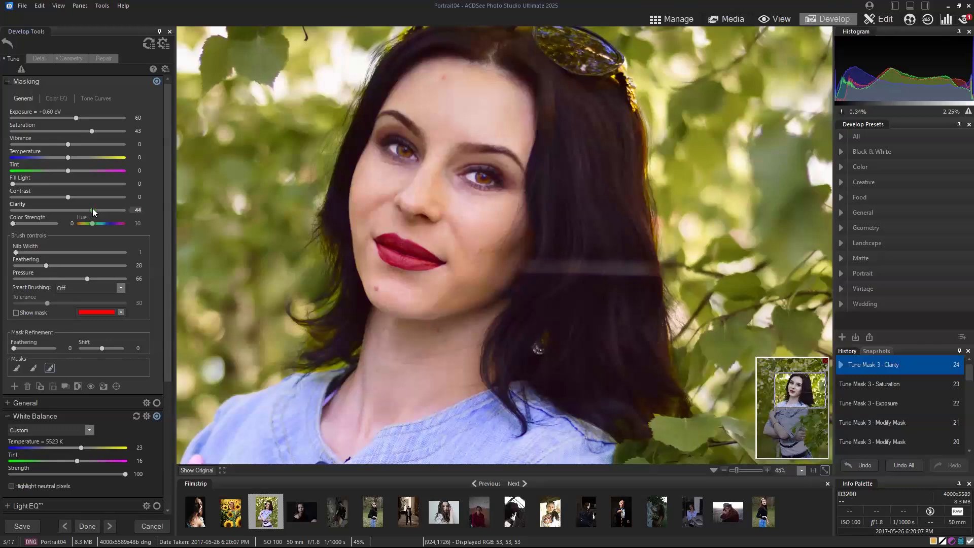
{"action": "left_click_drag", "start_coordinate": [92, 208], "coordinate": [91, 208]}
{"action": "left_click_drag", "start_coordinate": [77, 119], "coordinate": [86, 131]}
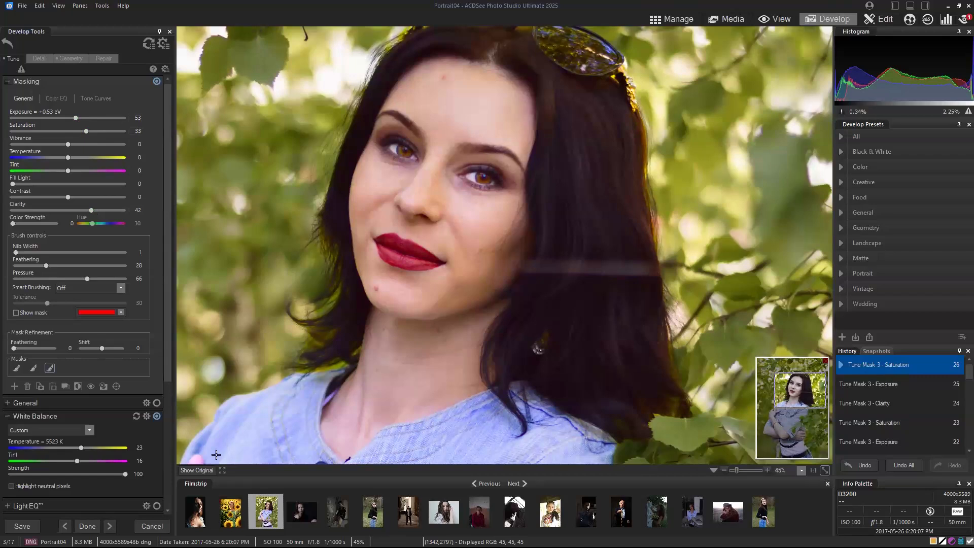
{"action": "left_click", "coordinate": [205, 471]}
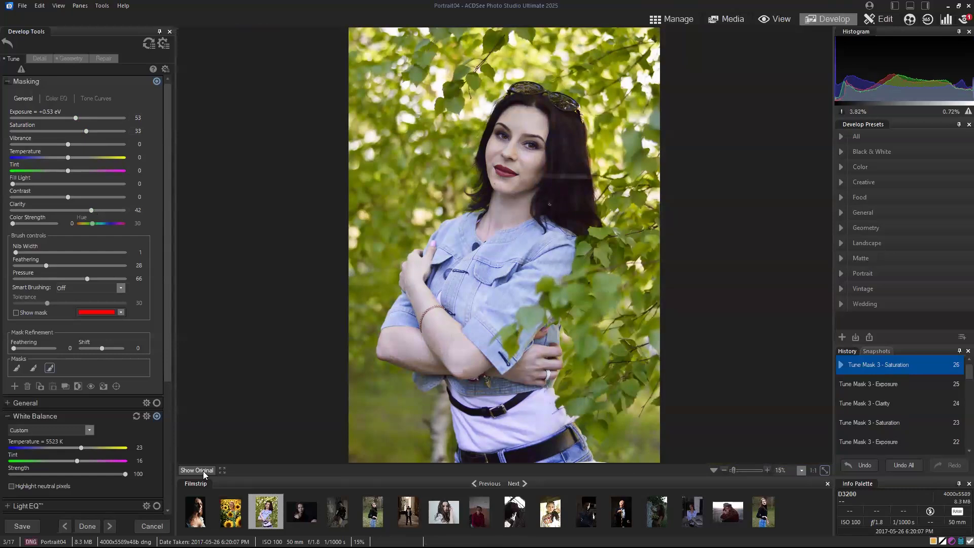
{"action": "left_click_drag", "start_coordinate": [87, 131], "coordinate": [73, 120]}
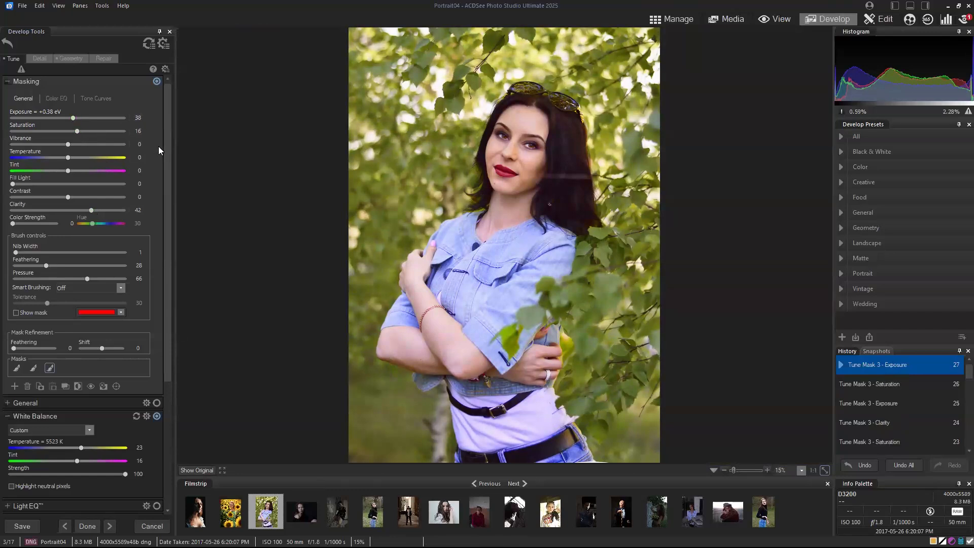
Add a Post-Crop Vignette with Strength -56 and compare the result with the original photo.
{"action": "left_click_drag", "start_coordinate": [166, 197], "coordinate": [177, 285]}
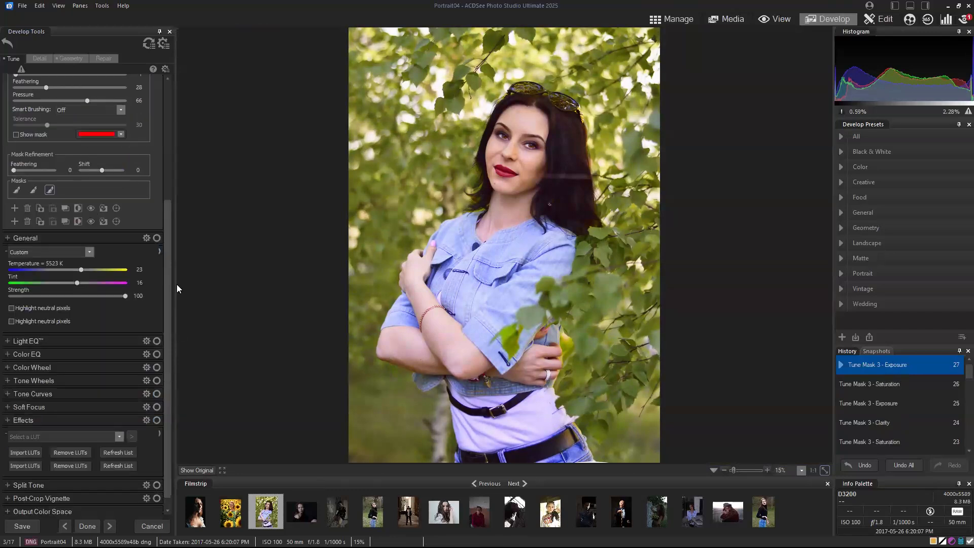
{"action": "left_click", "coordinate": [33, 486]}
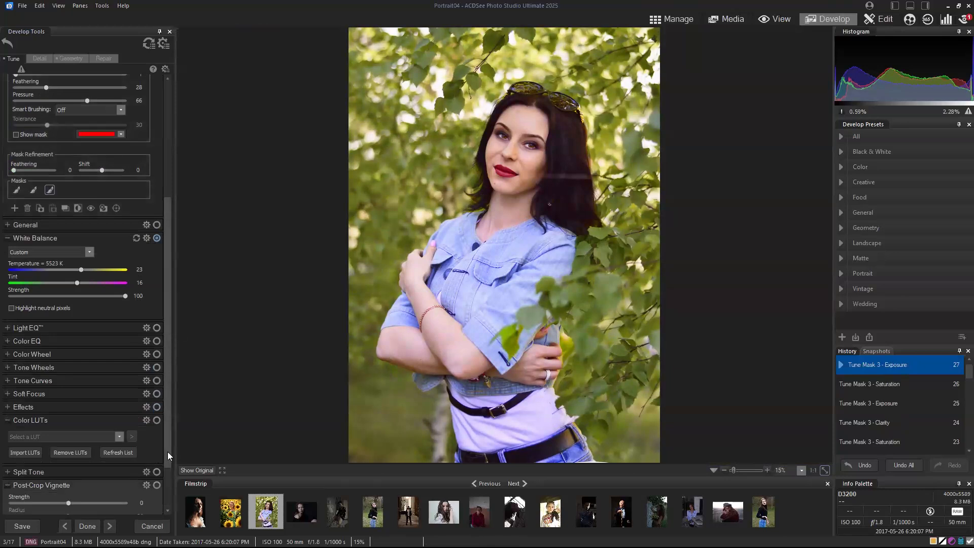
{"action": "scroll", "coordinate": [167, 452], "scroll_direction": "down", "scroll_amount": 2}
{"action": "left_click_drag", "start_coordinate": [67, 444], "coordinate": [37, 443]}
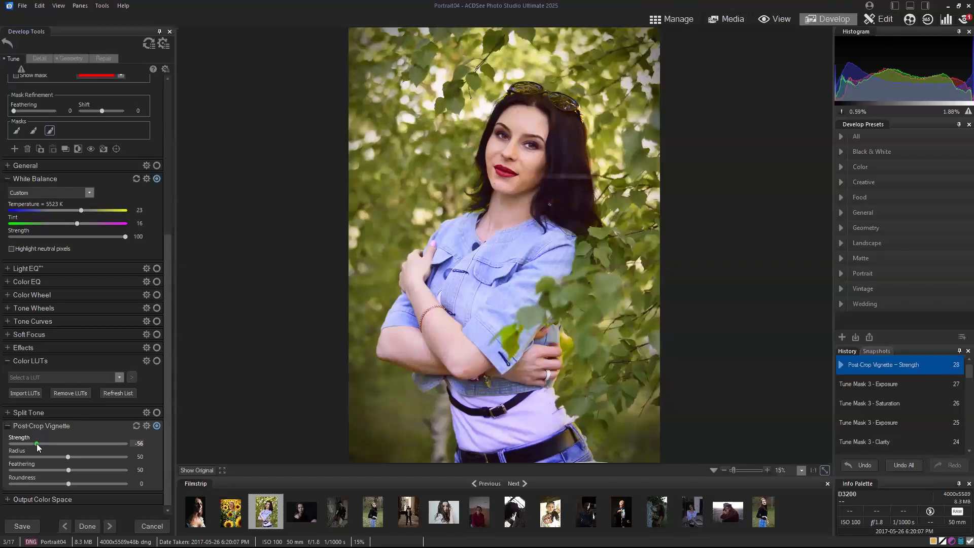
{"action": "left_click", "coordinate": [188, 470]}
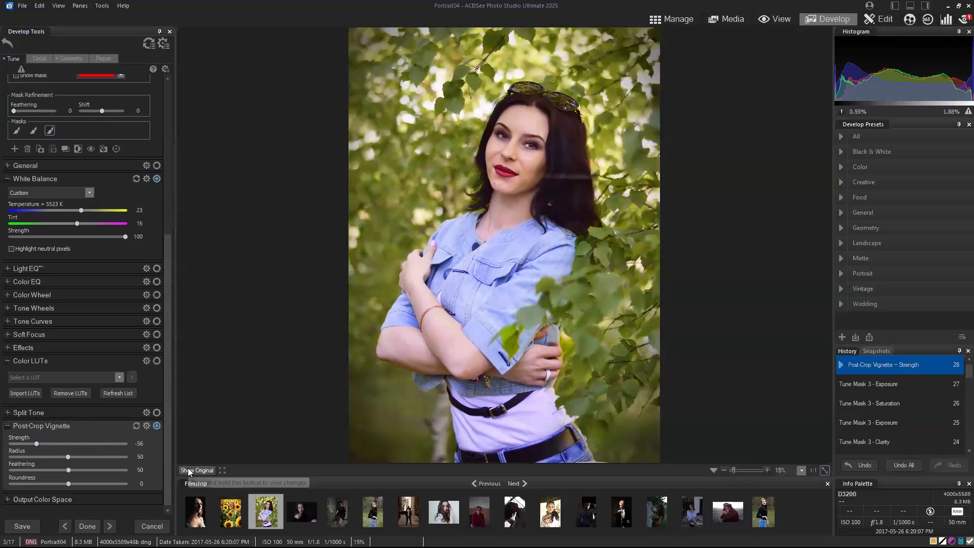
{"action": "left_click", "coordinate": [187, 469]}
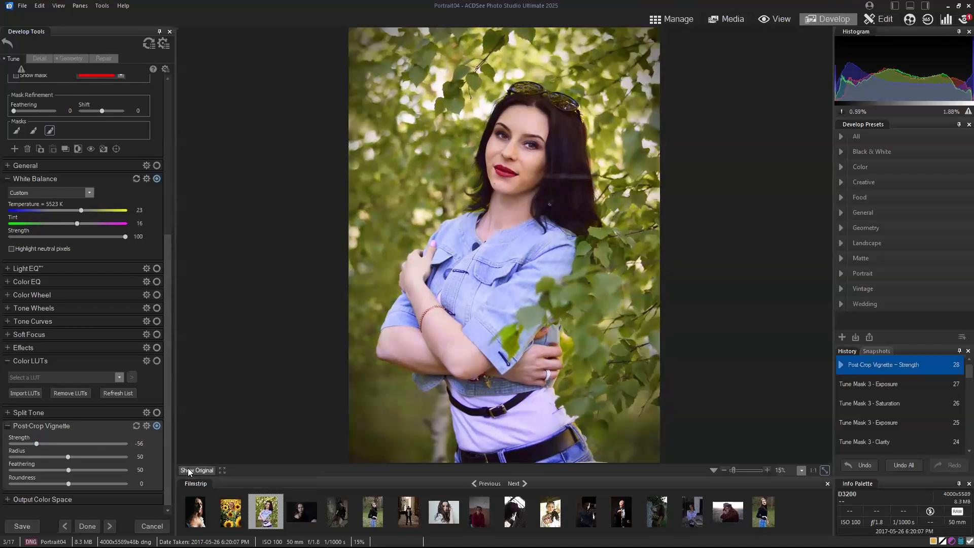